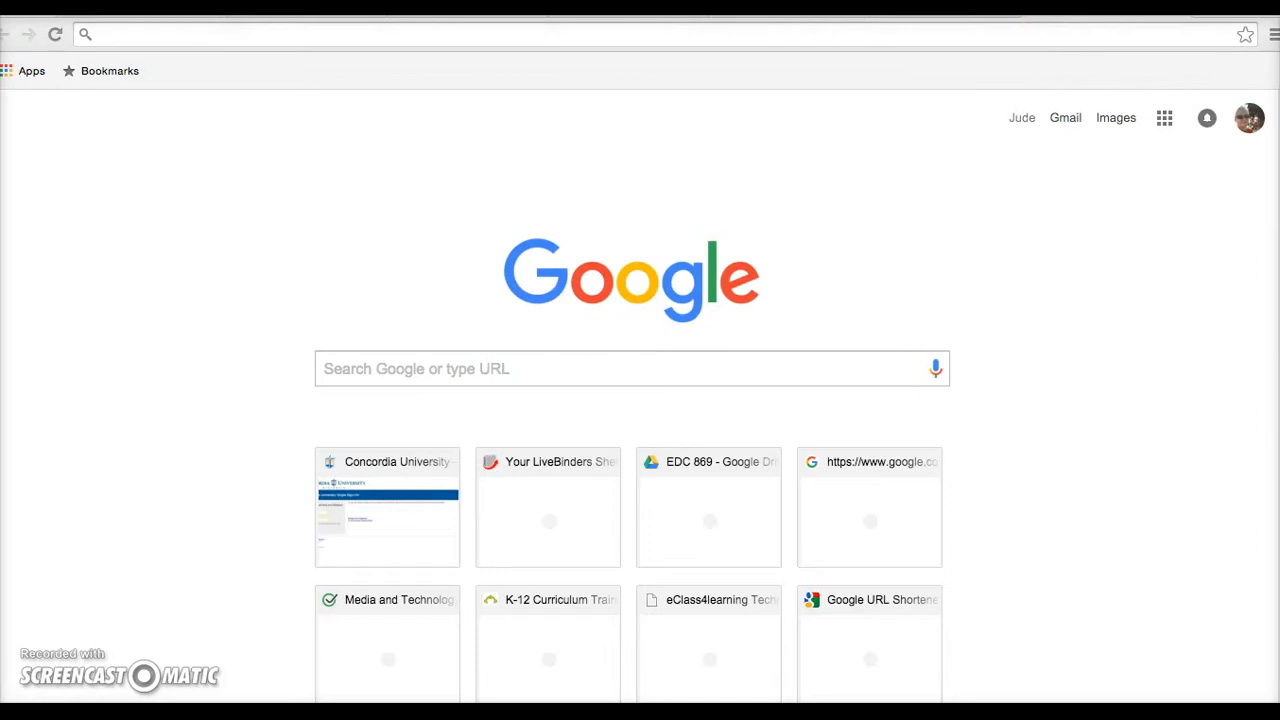
- Show the Google apps panel from the Chrome toolbar, then close it
{"action": "left_click", "coordinate": [1188, 127]}
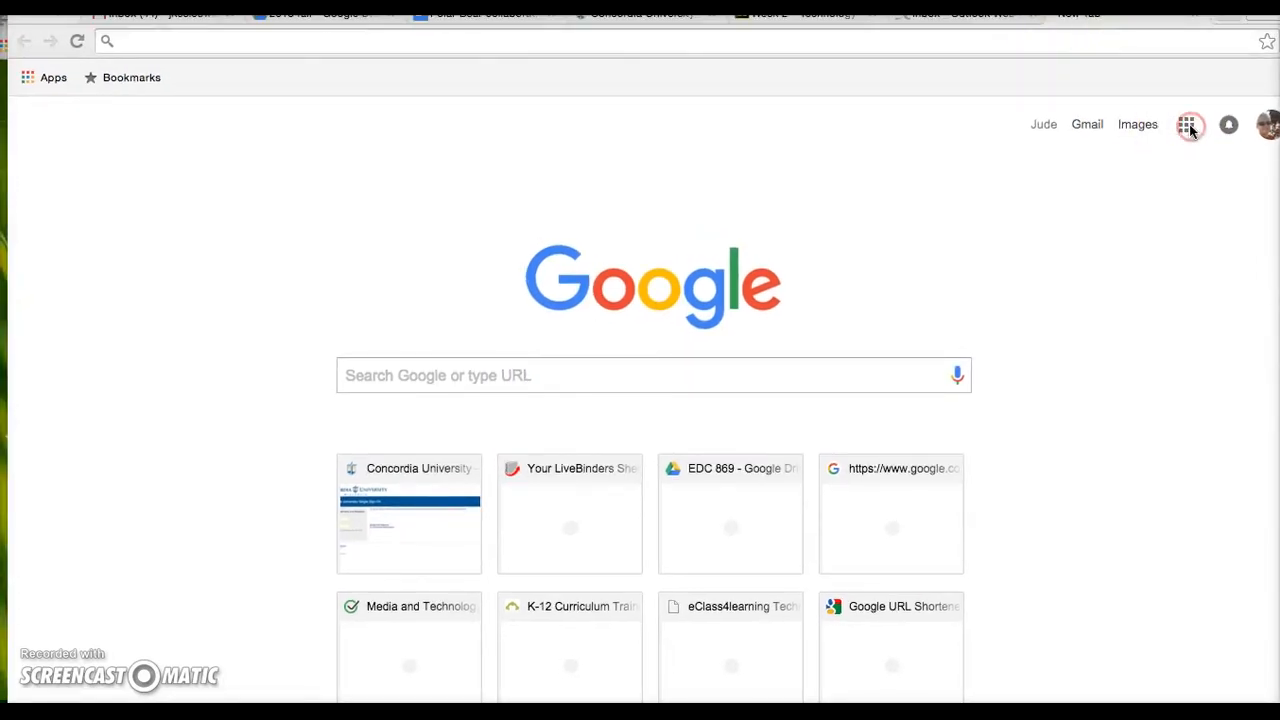
{"action": "right_click", "coordinate": [1189, 125]}
{"action": "left_click", "coordinate": [1214, 204]}
{"action": "left_click", "coordinate": [1182, 124]}
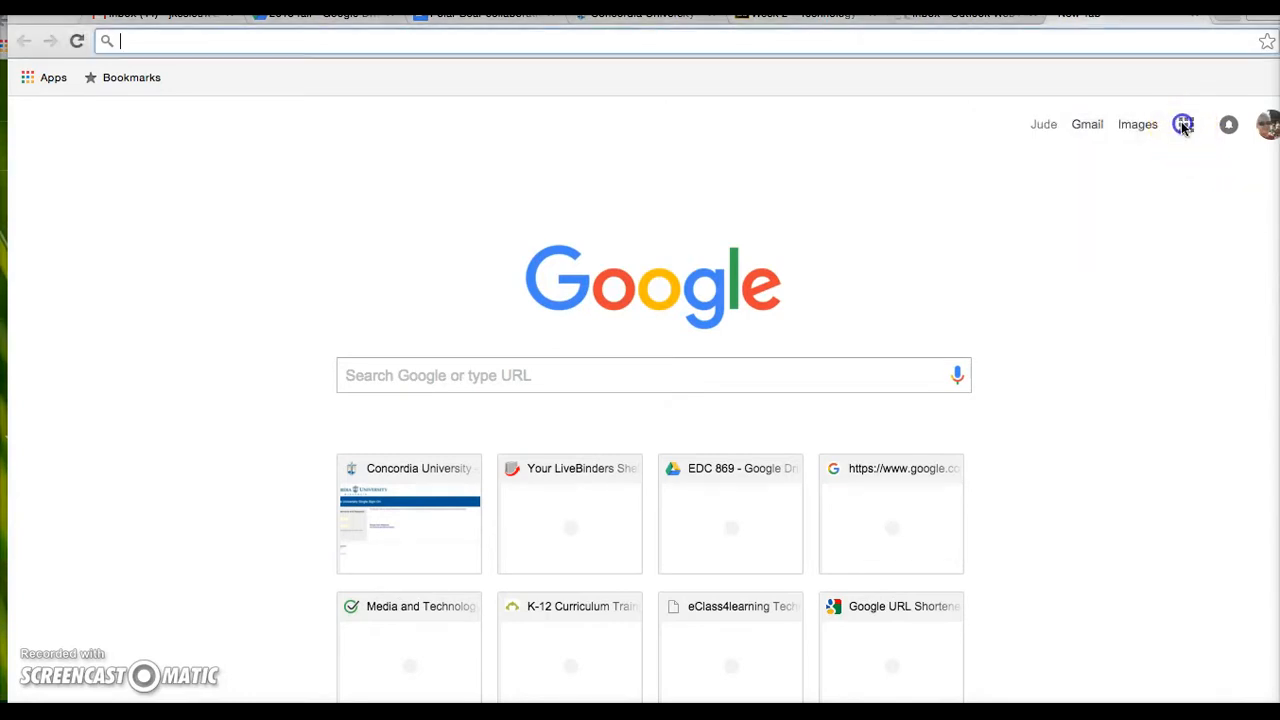
{"action": "left_click", "coordinate": [1184, 125]}
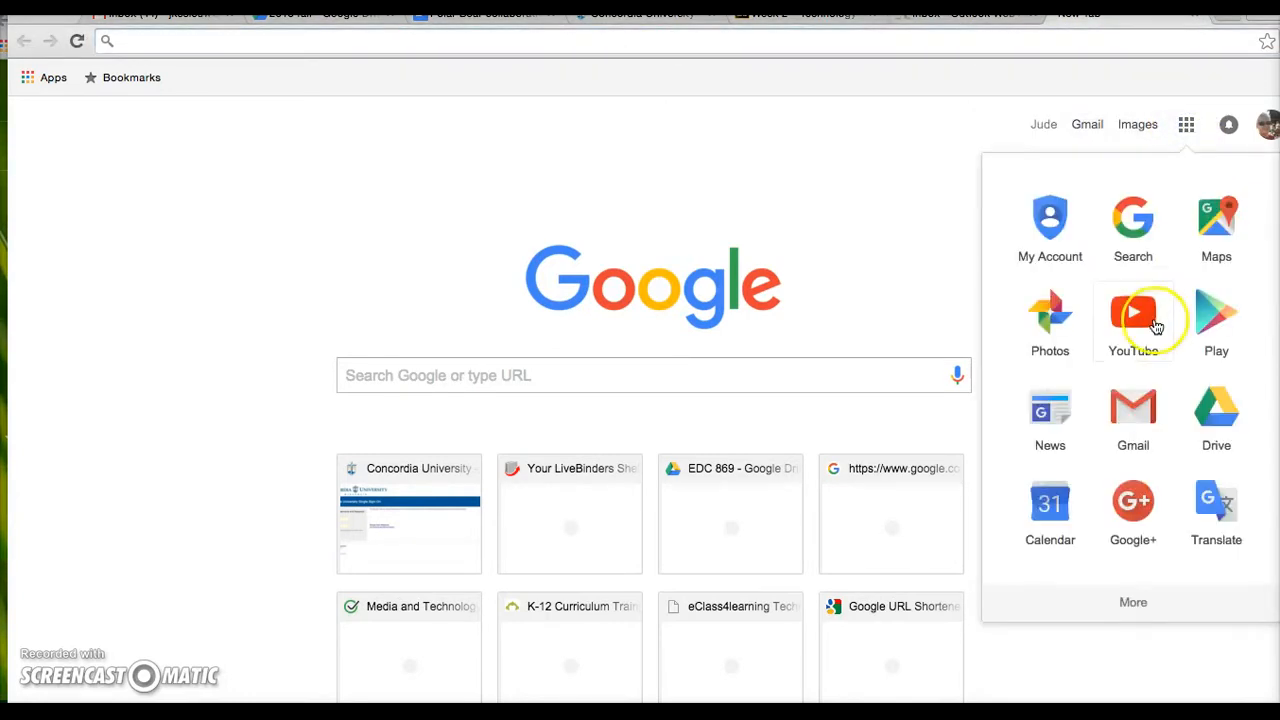
{"action": "left_click", "coordinate": [625, 205]}
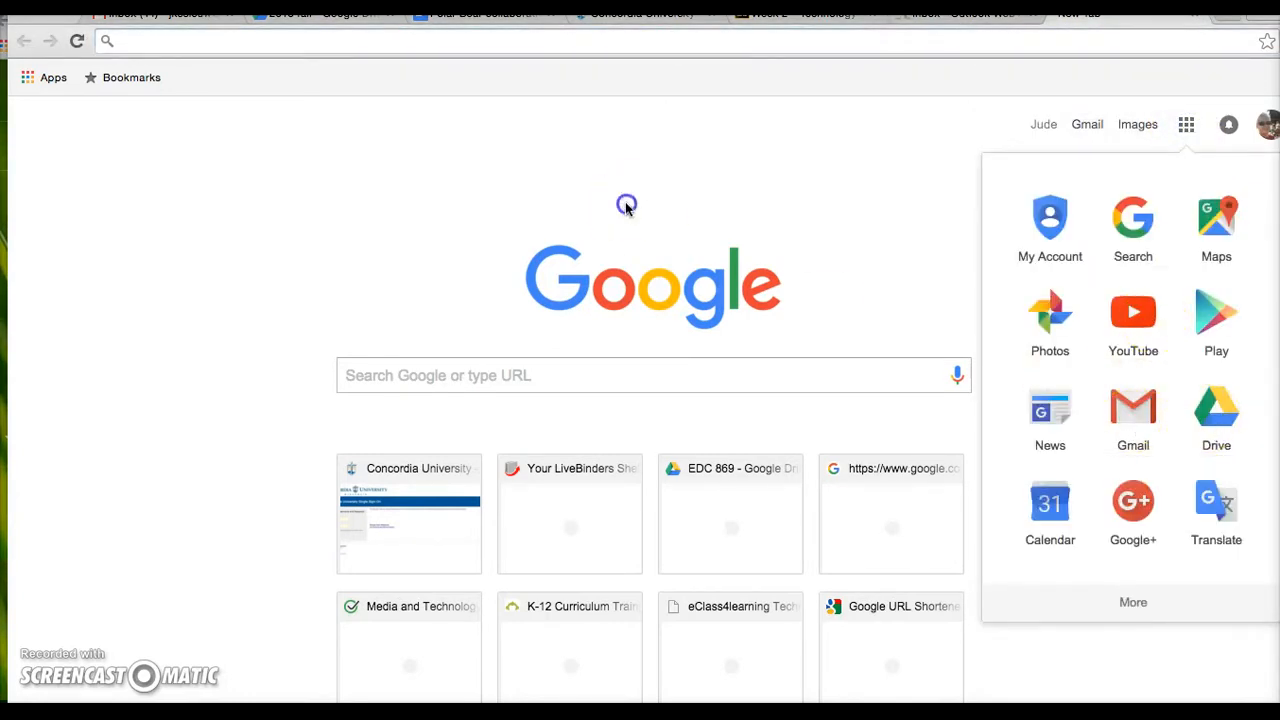
- Load the EDC 869 Google Drive folder by entering drive.go in the address bar
{"action": "left_click", "coordinate": [28, 80]}
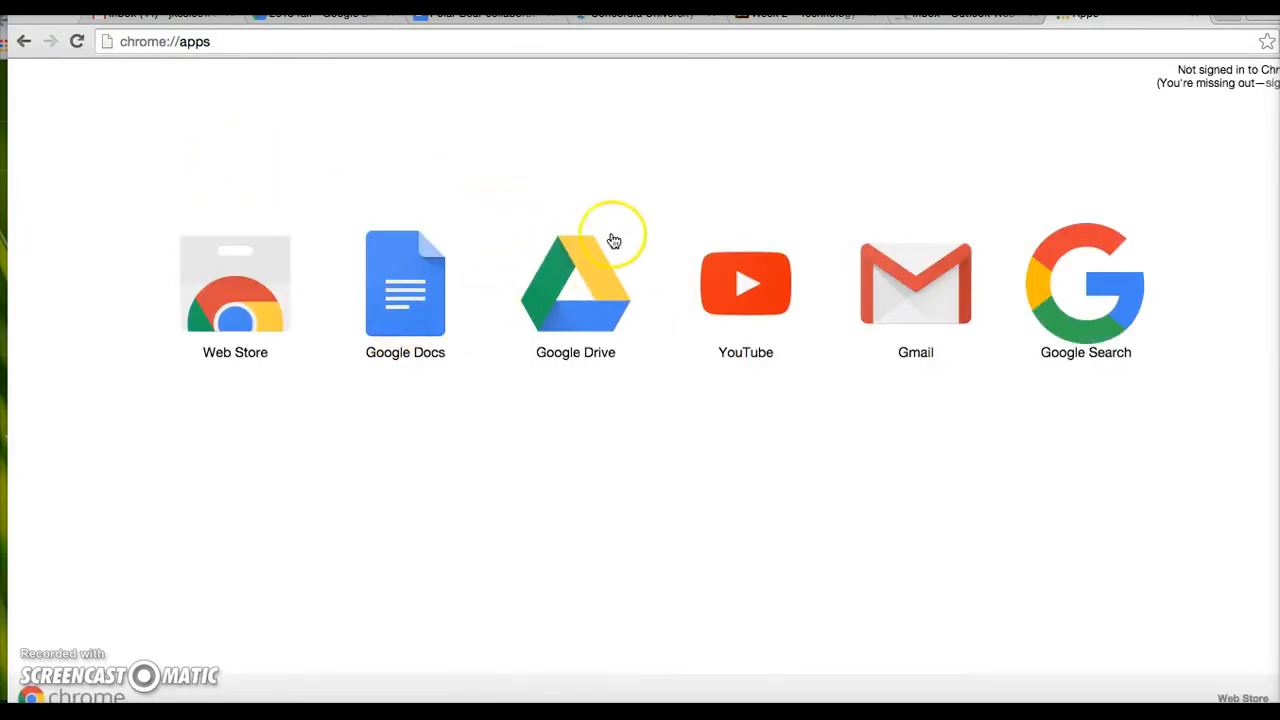
{"action": "left_click", "coordinate": [440, 43]}
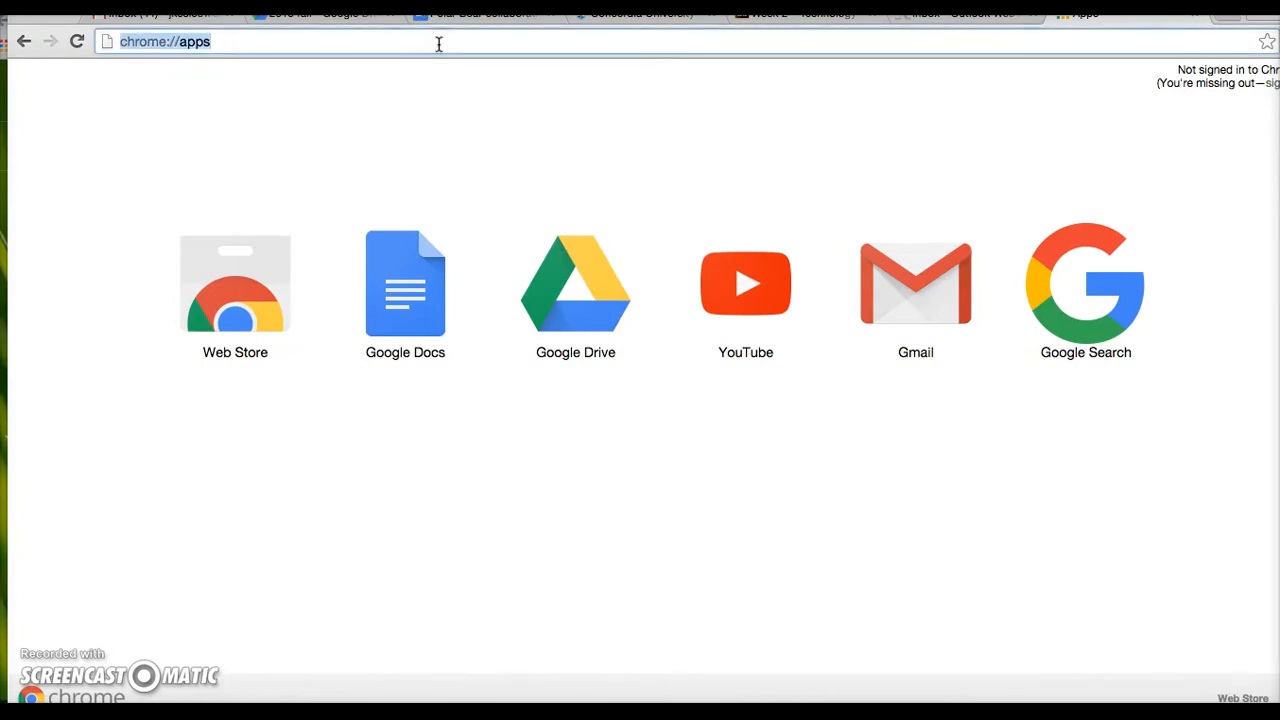
{"action": "type", "text": "drive.google."}
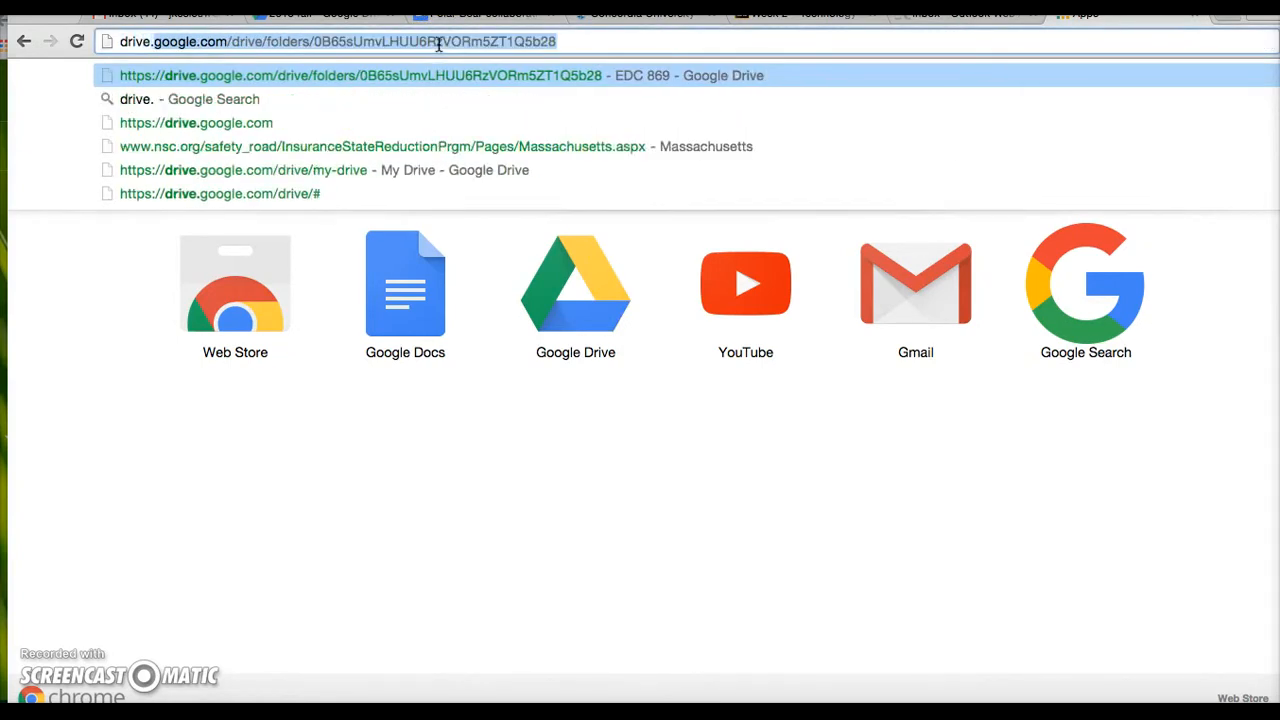
{"action": "key", "text": "Return"}
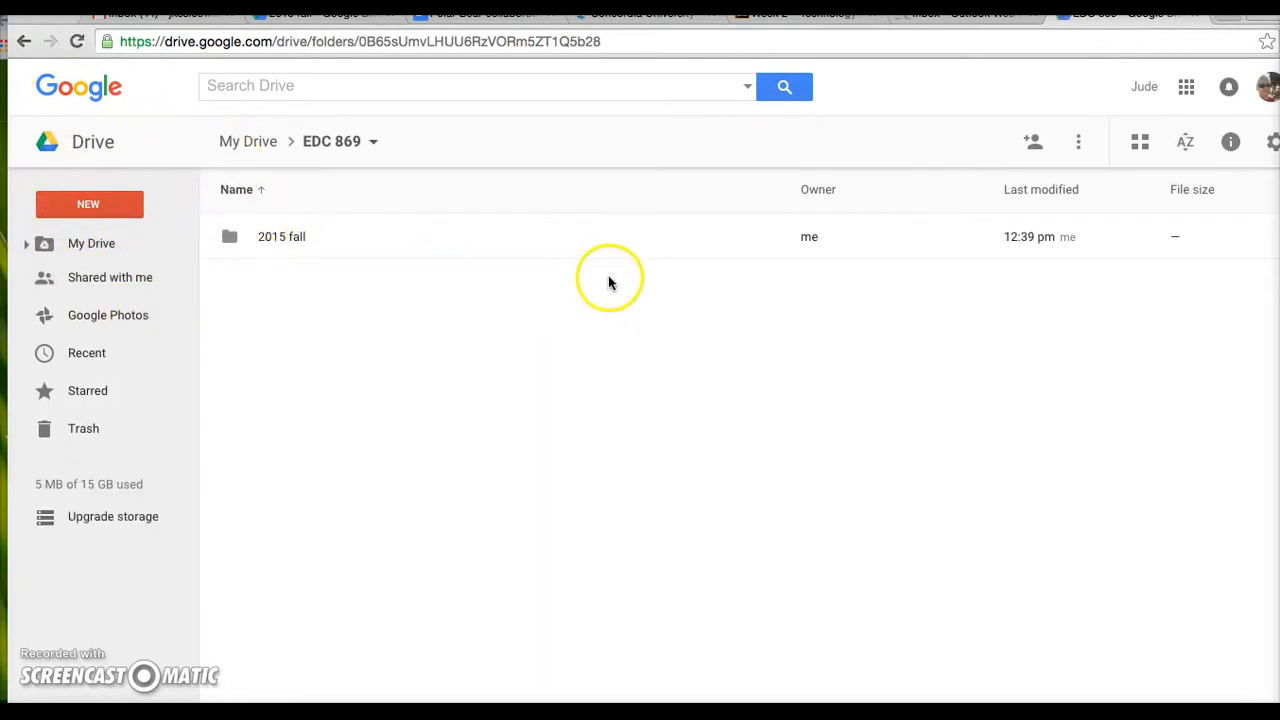
- Create a blank document from the apps launcher's More > Docs, dismissing the welcome message
{"action": "left_click", "coordinate": [1186, 86]}
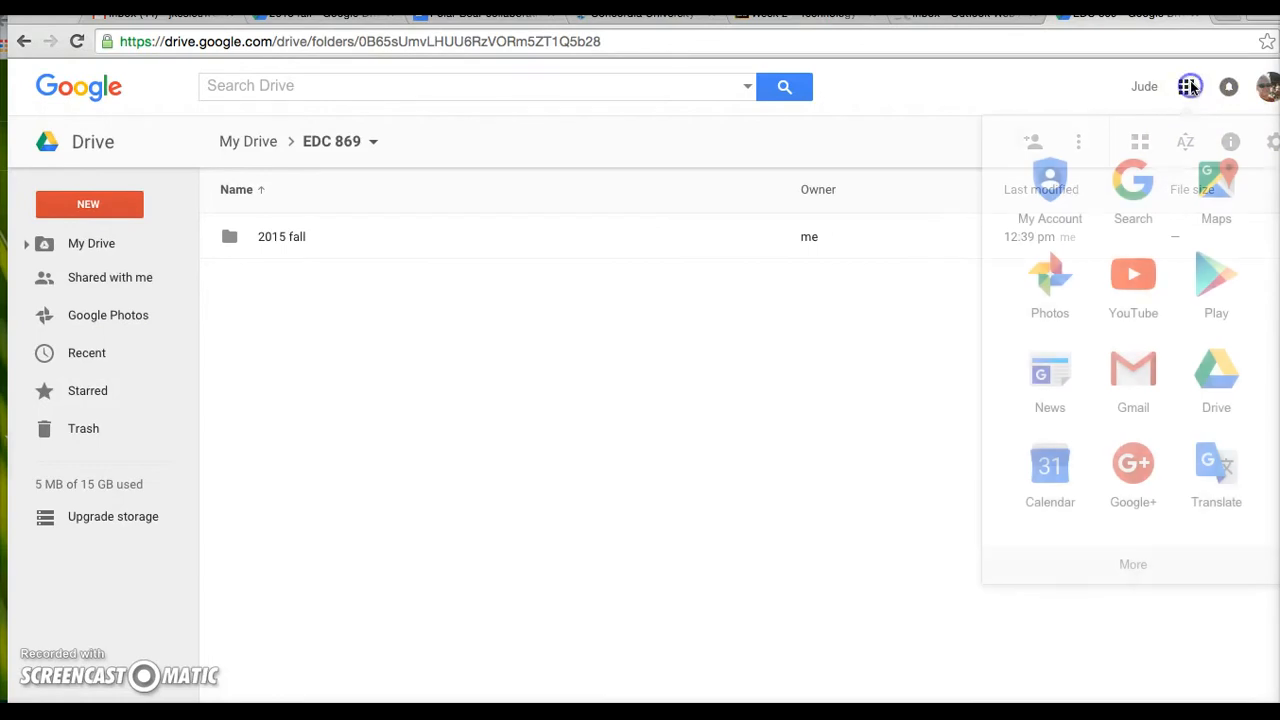
{"action": "left_click", "coordinate": [1133, 563]}
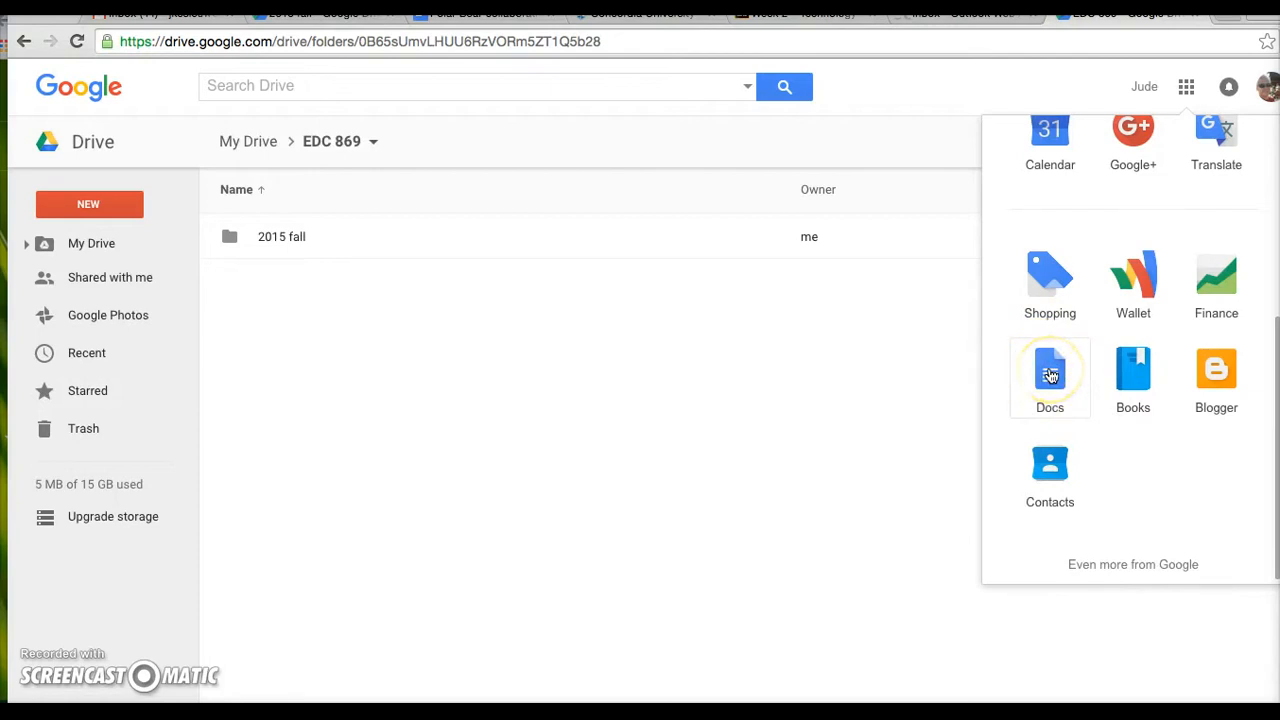
{"action": "left_click", "coordinate": [1050, 375]}
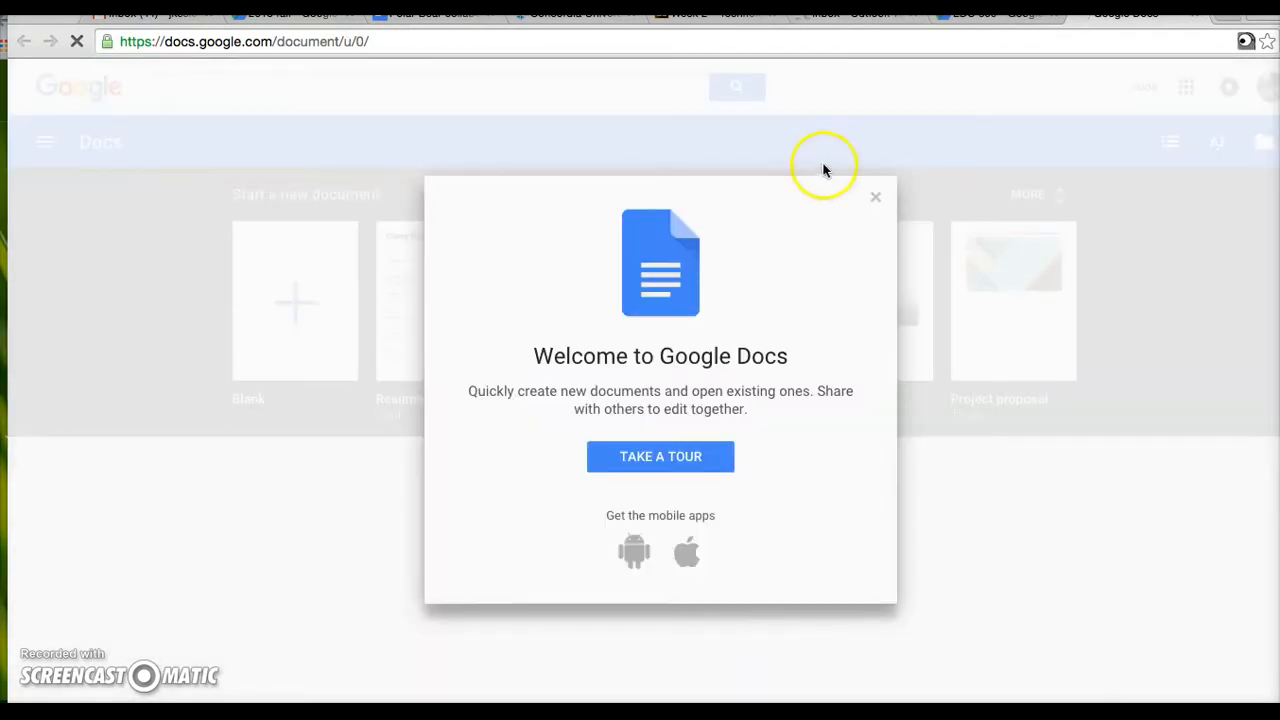
{"action": "left_click", "coordinate": [875, 197]}
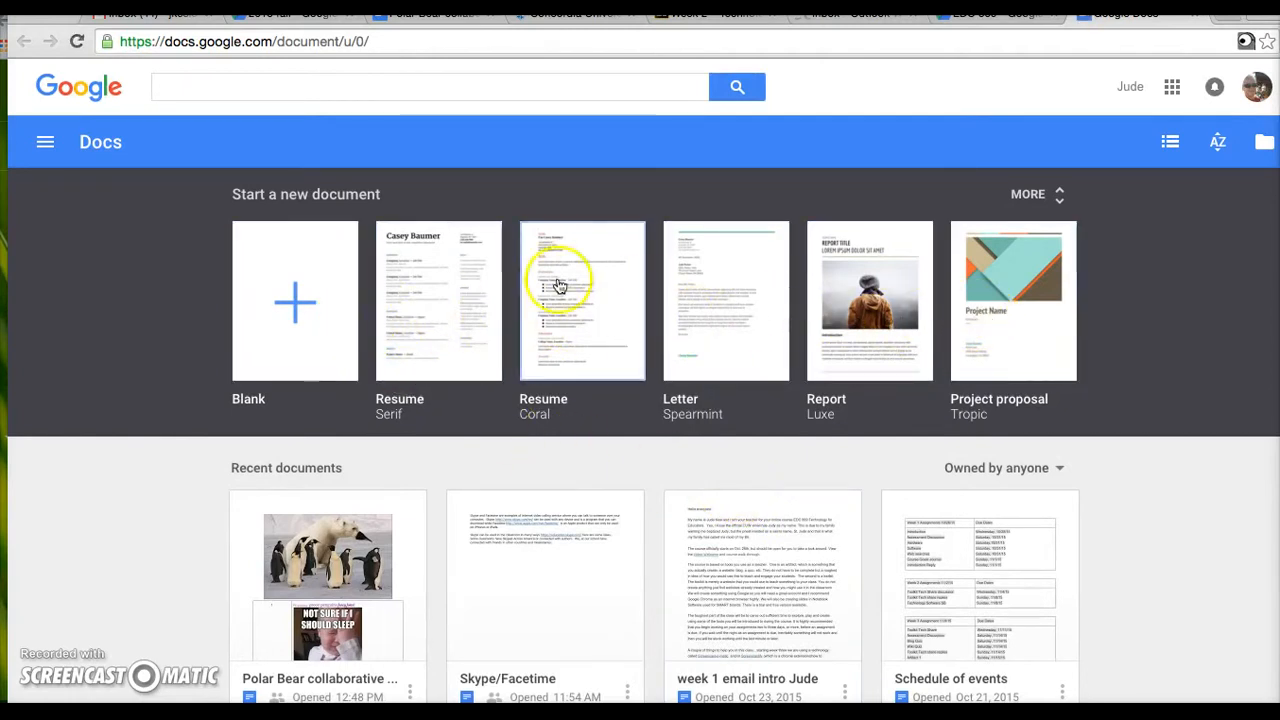
{"action": "left_click", "coordinate": [296, 305]}
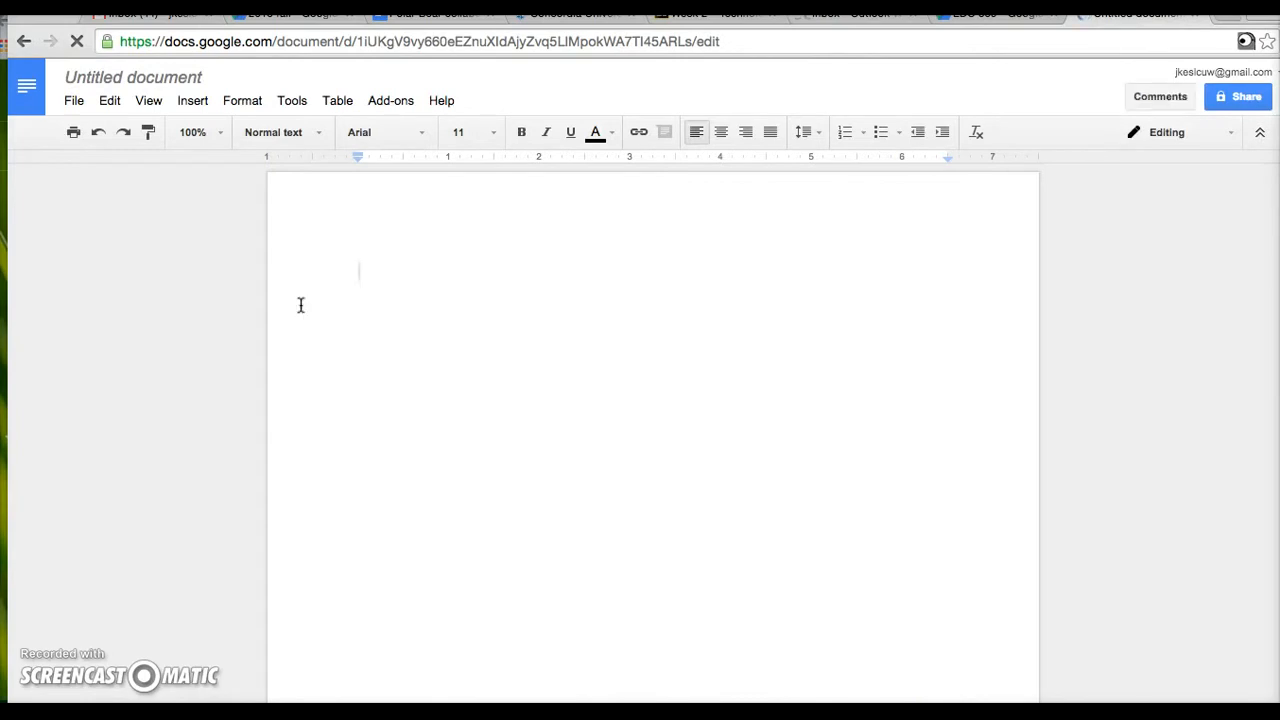
- Rename the untitled document to 'Test doc'
{"action": "left_click", "coordinate": [152, 77]}
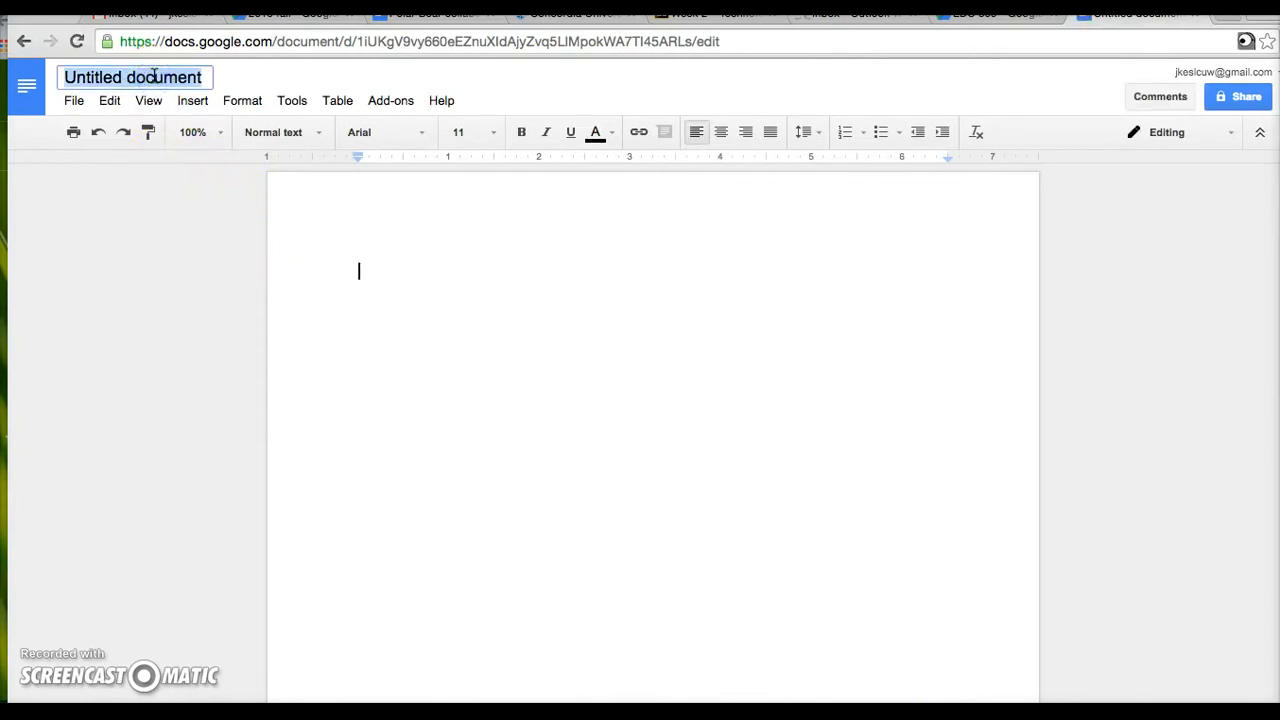
{"action": "type", "text": "Tests"}
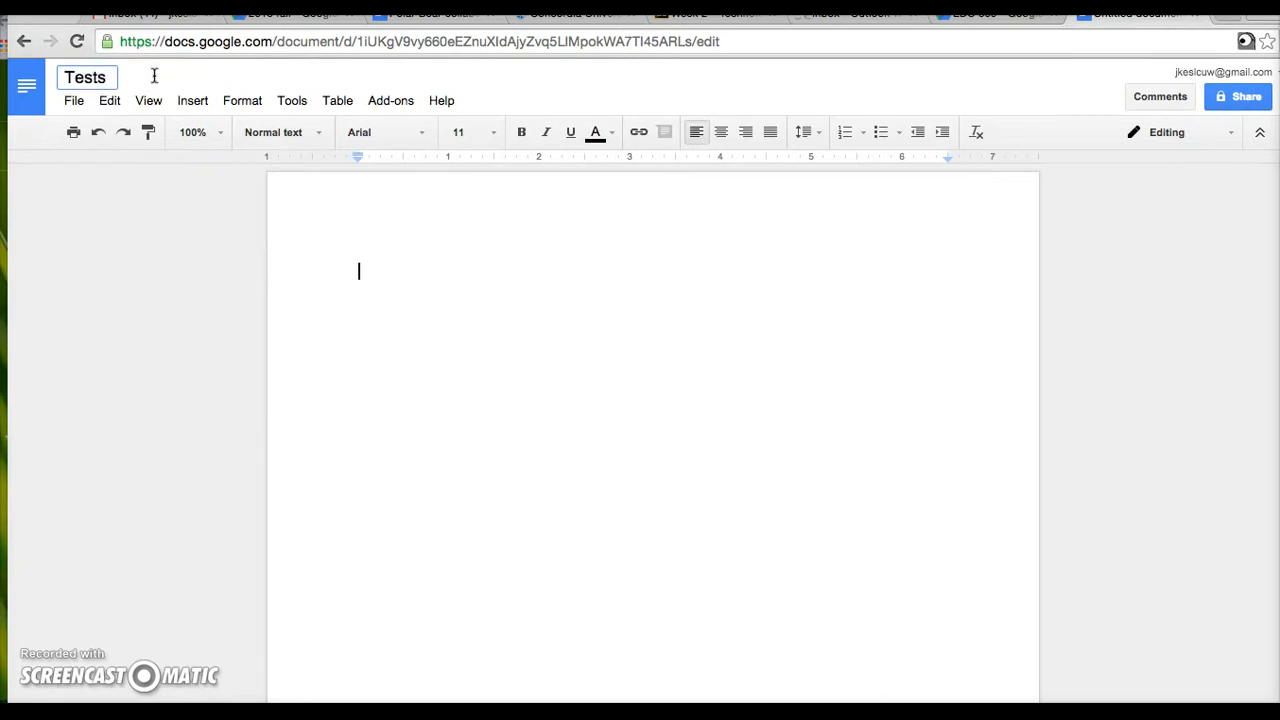
{"action": "key", "text": "BackSpace"}
{"action": "type", "text": "doc"}
{"action": "left_click", "coordinate": [334, 243]}
- Look through the File menu's Download as formats, then open Page setup
{"action": "left_click", "coordinate": [73, 102]}
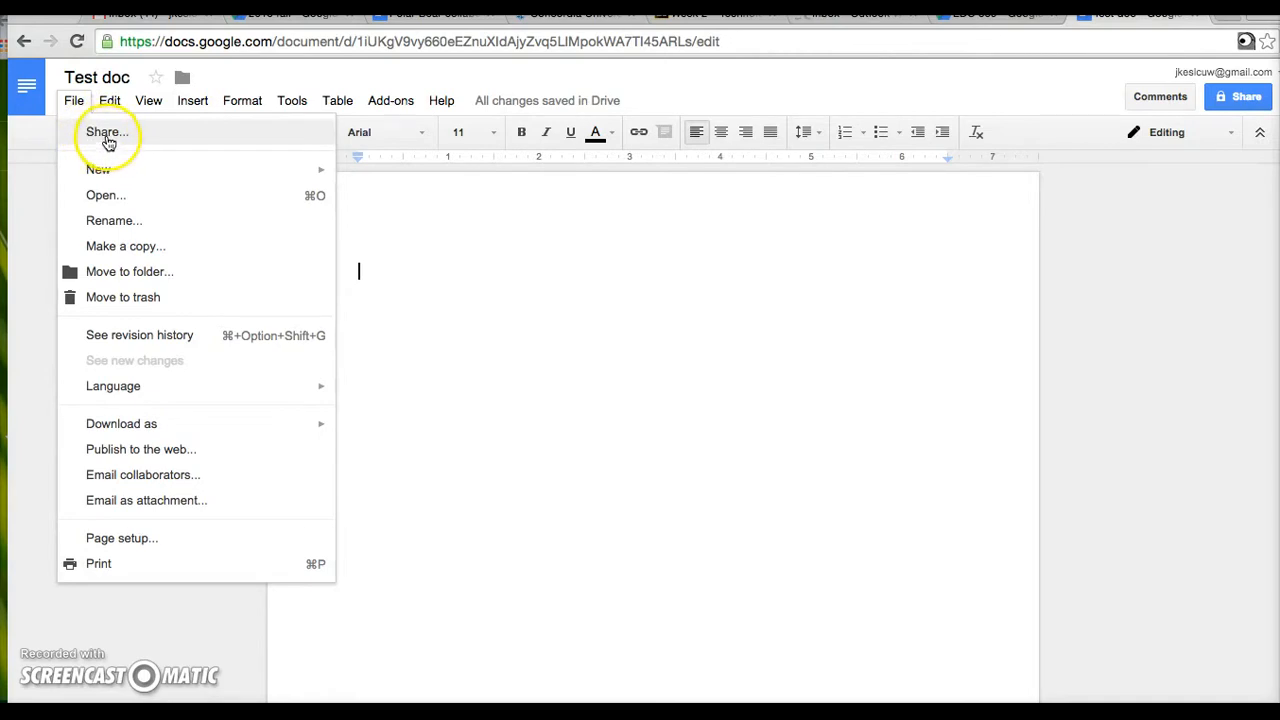
{"action": "mouse_move", "coordinate": [115, 178]}
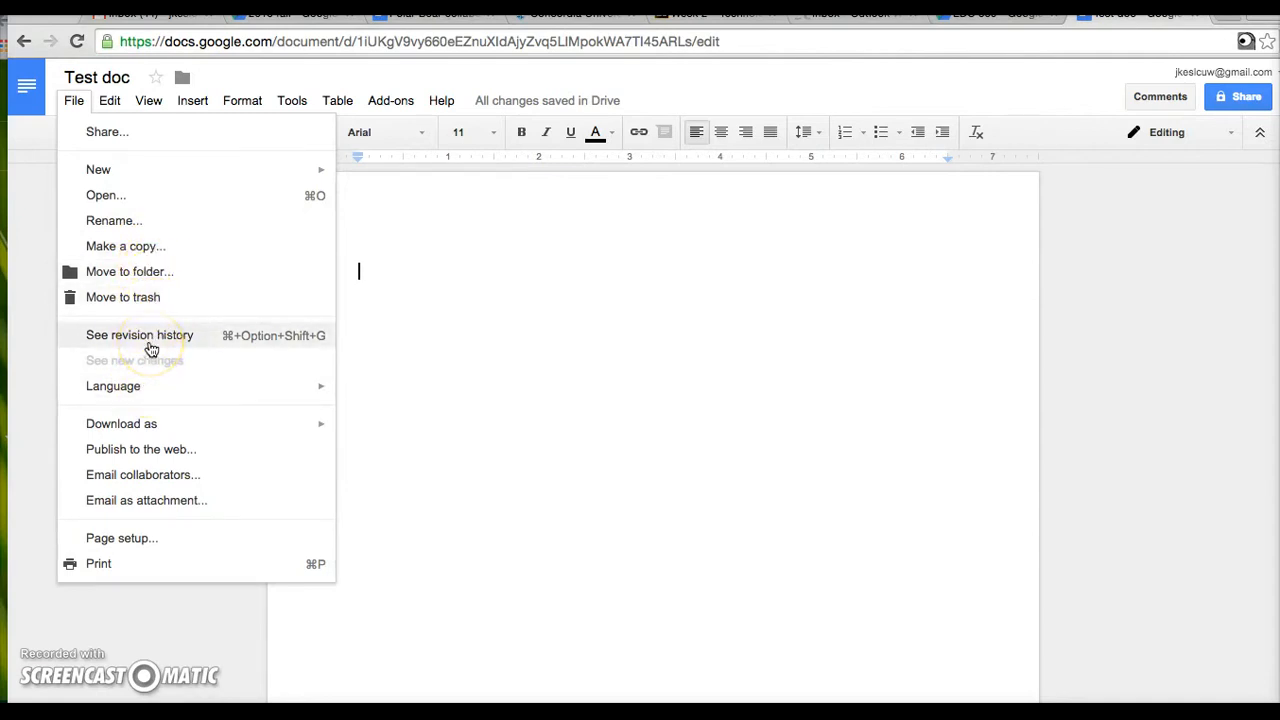
{"action": "left_click", "coordinate": [132, 424]}
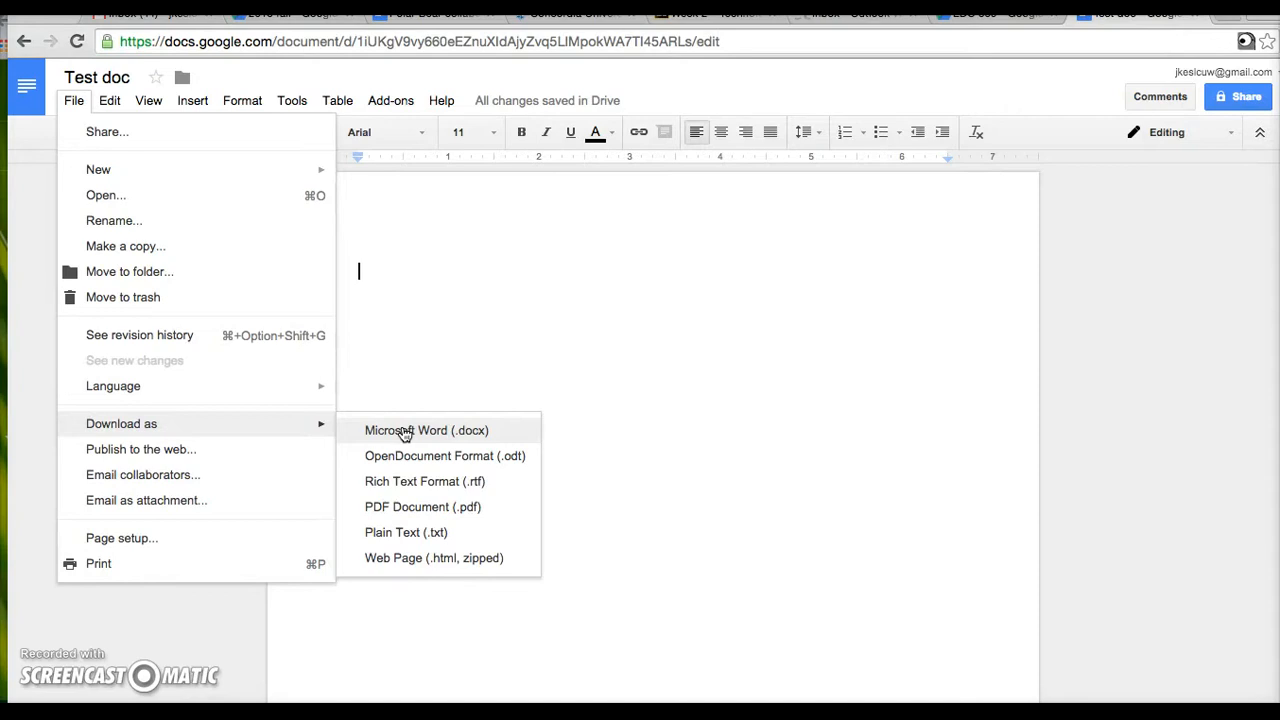
{"action": "left_click", "coordinate": [216, 454]}
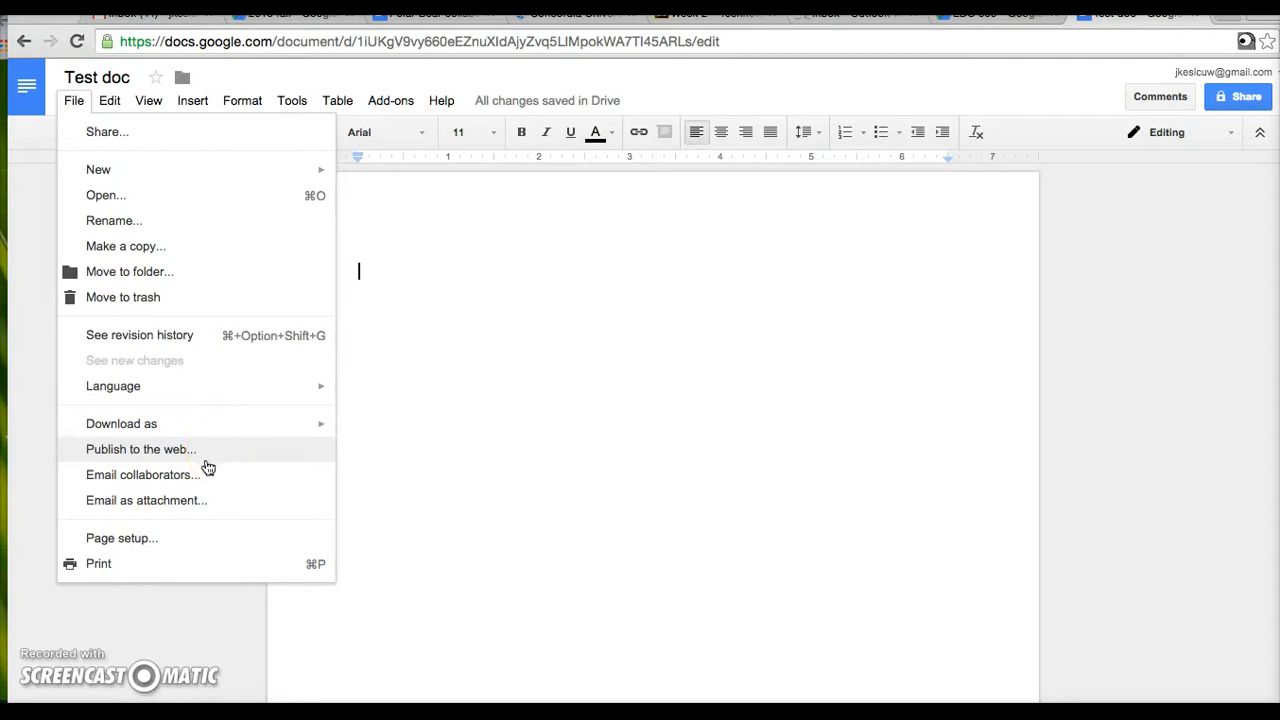
{"action": "left_click", "coordinate": [195, 478]}
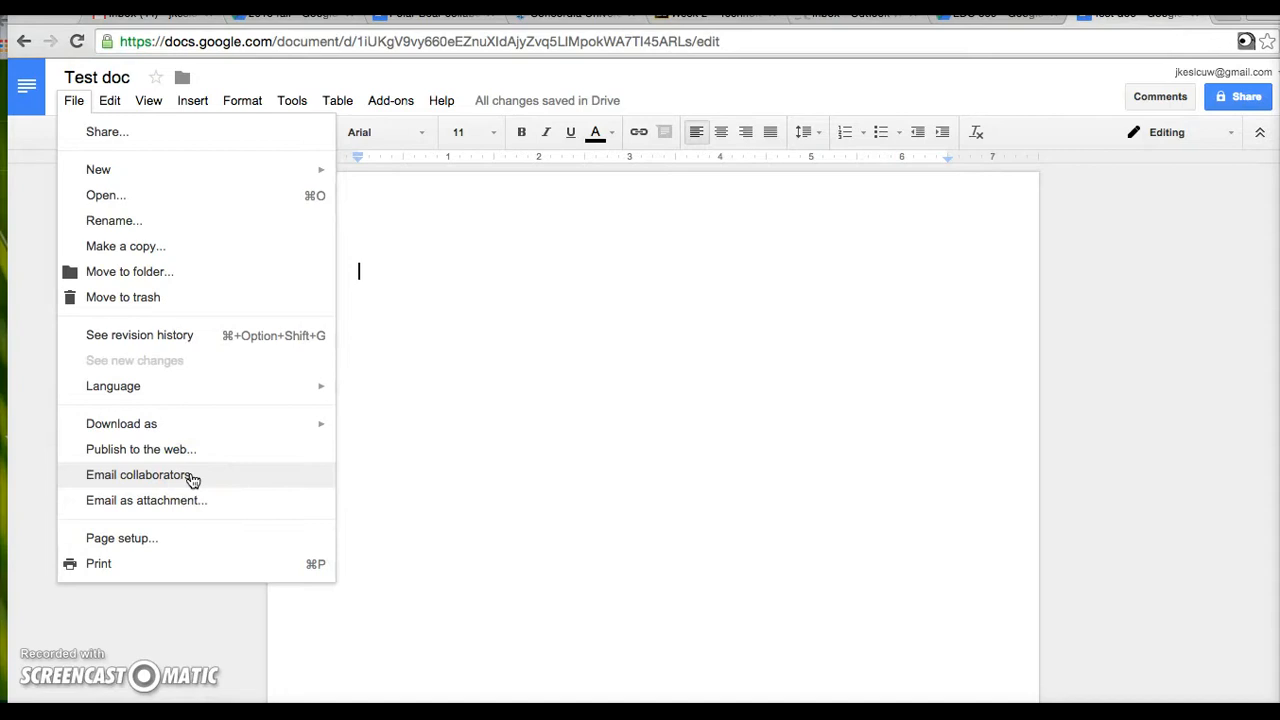
{"action": "left_click", "coordinate": [189, 502]}
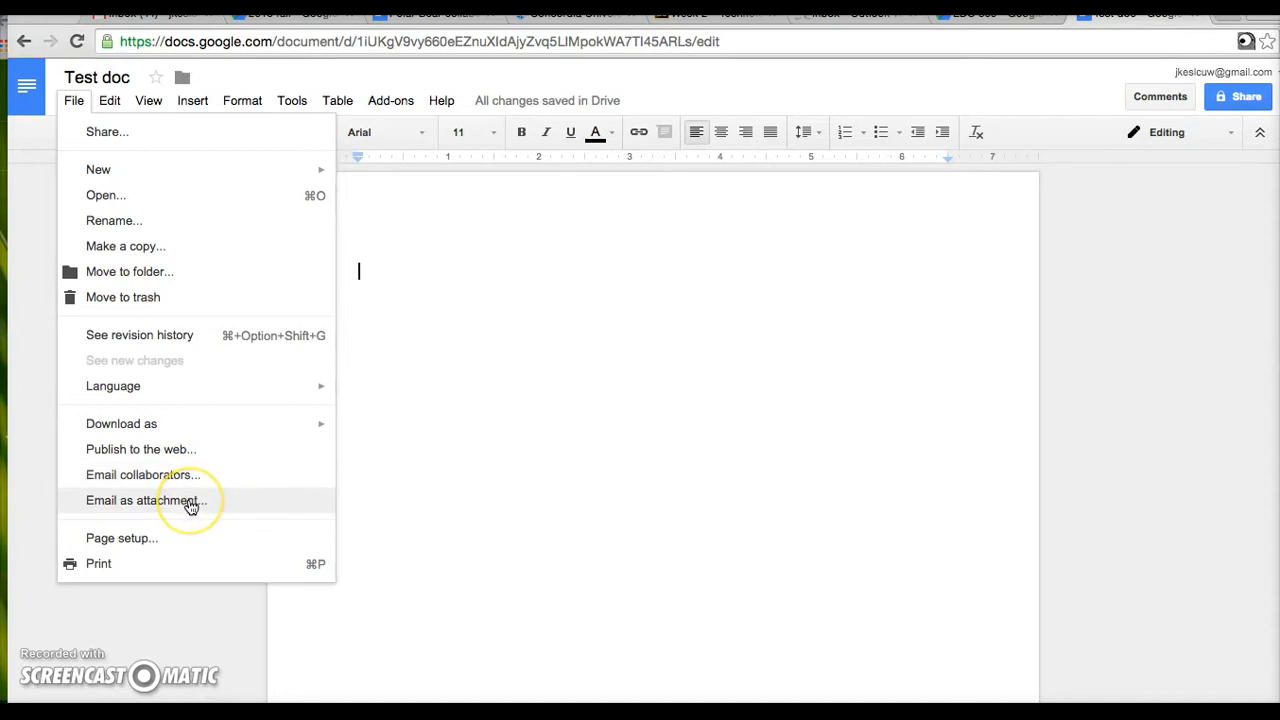
{"action": "left_click", "coordinate": [138, 540]}
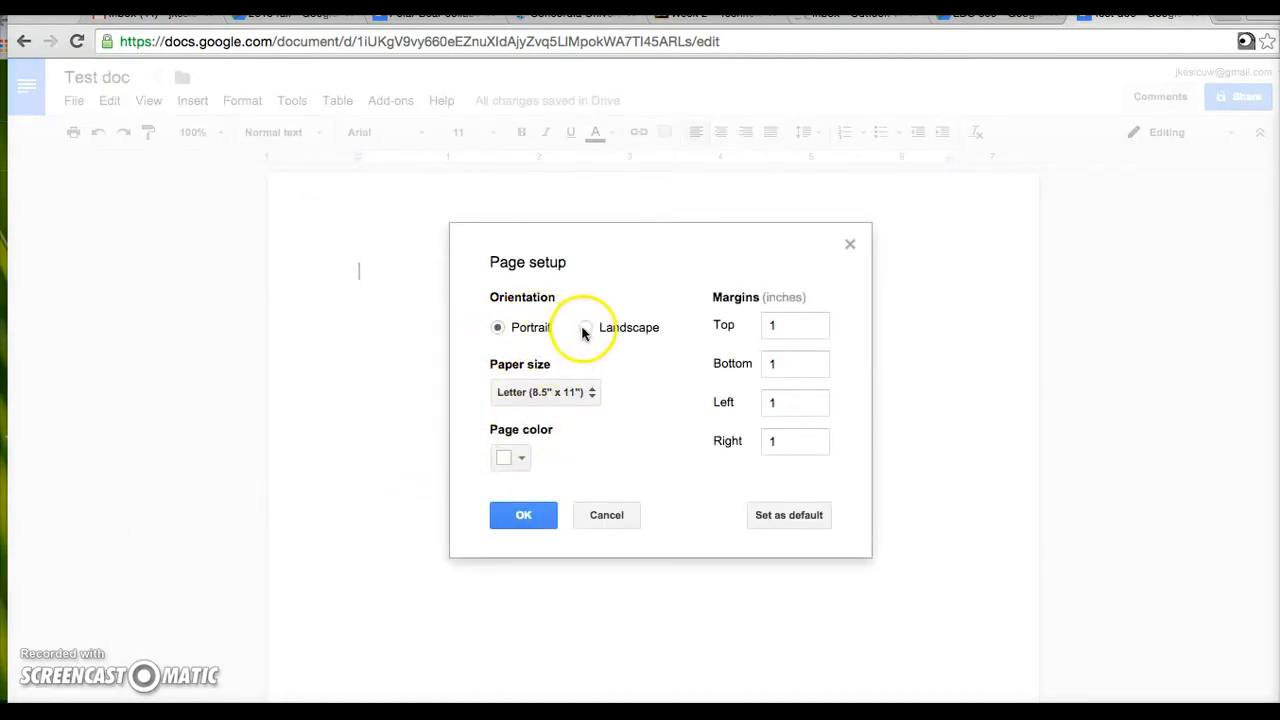
- Apply a light green page colour in Page setup, keeping Letter size and 1-inch margins
{"action": "left_click", "coordinate": [590, 393]}
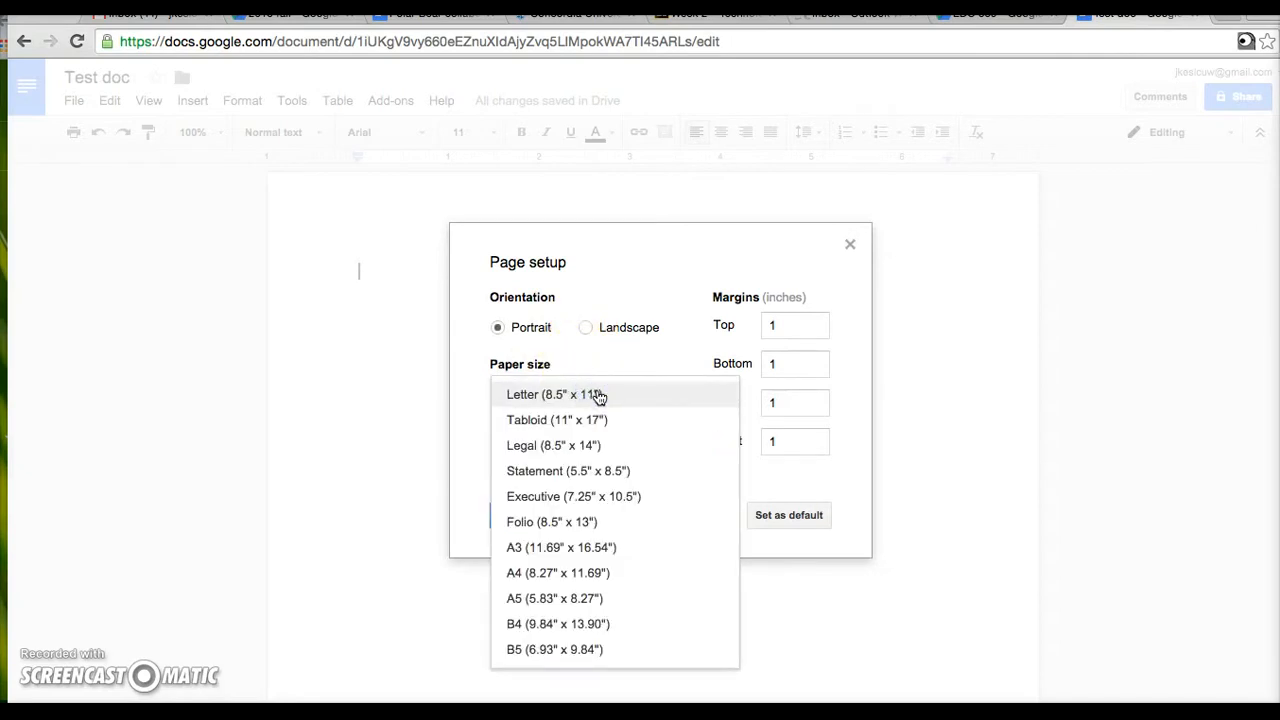
{"action": "left_click", "coordinate": [474, 434]}
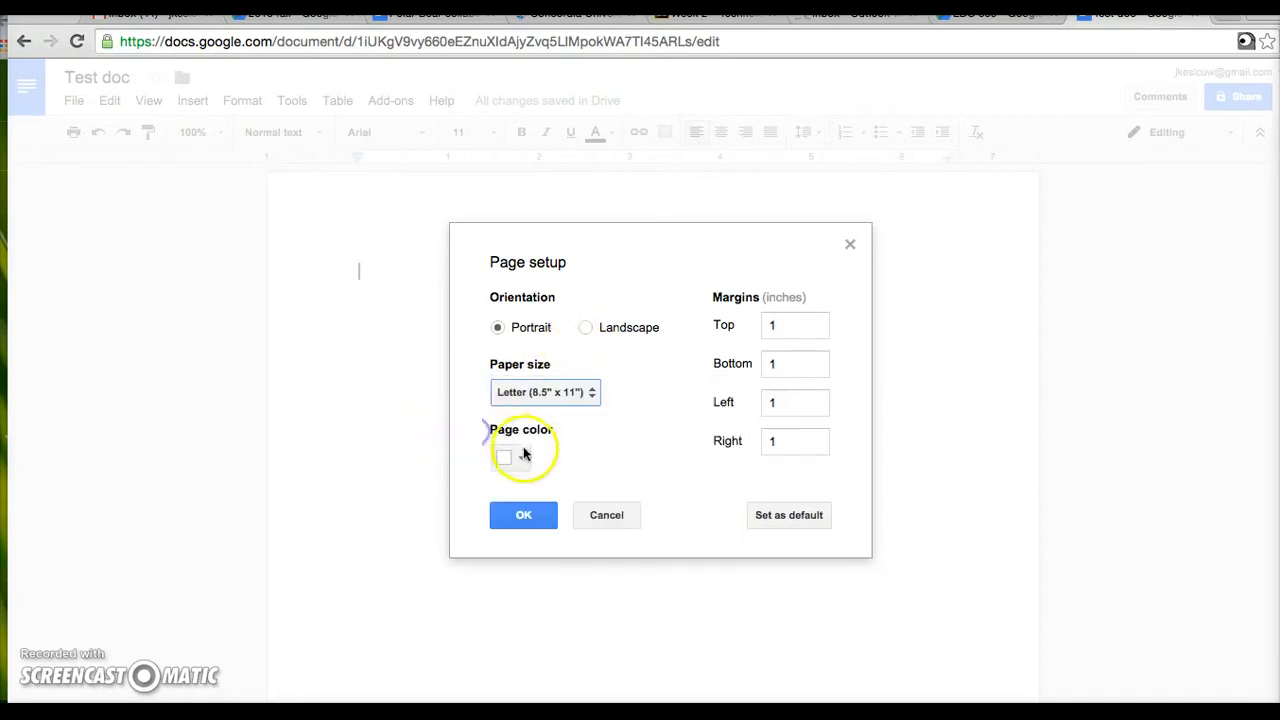
{"action": "left_click", "coordinate": [524, 458]}
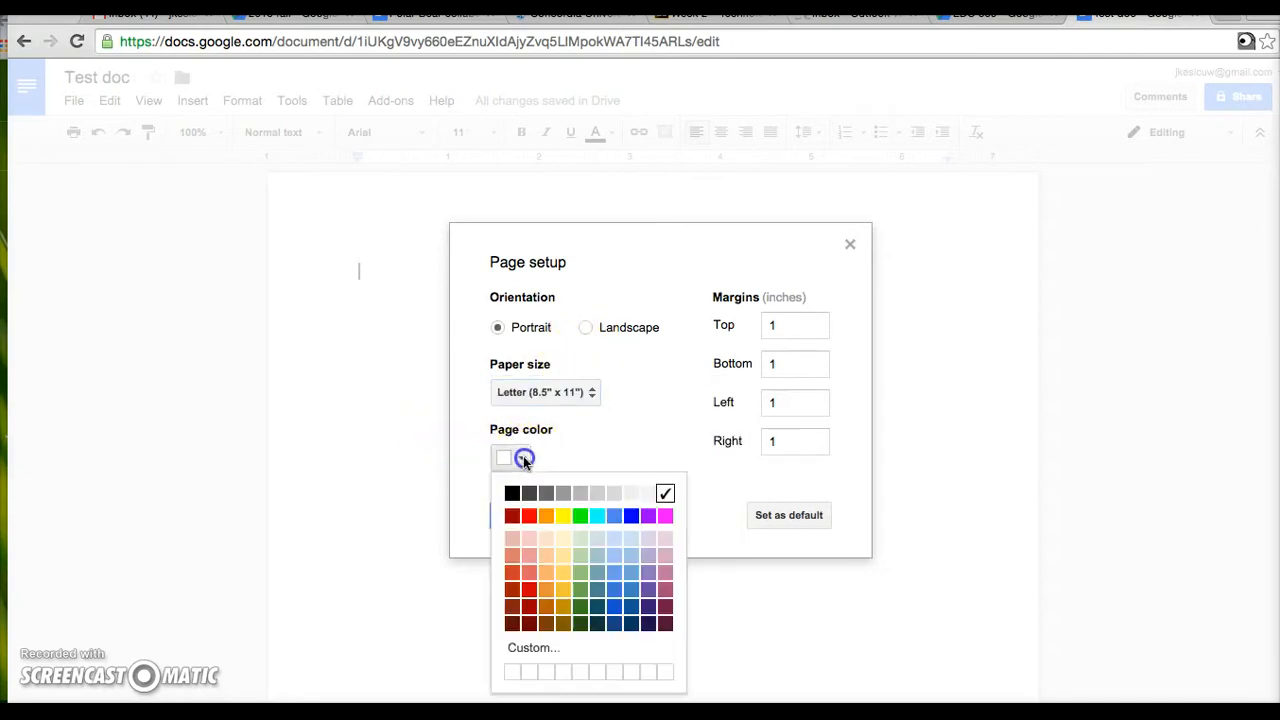
{"action": "left_click", "coordinate": [581, 541]}
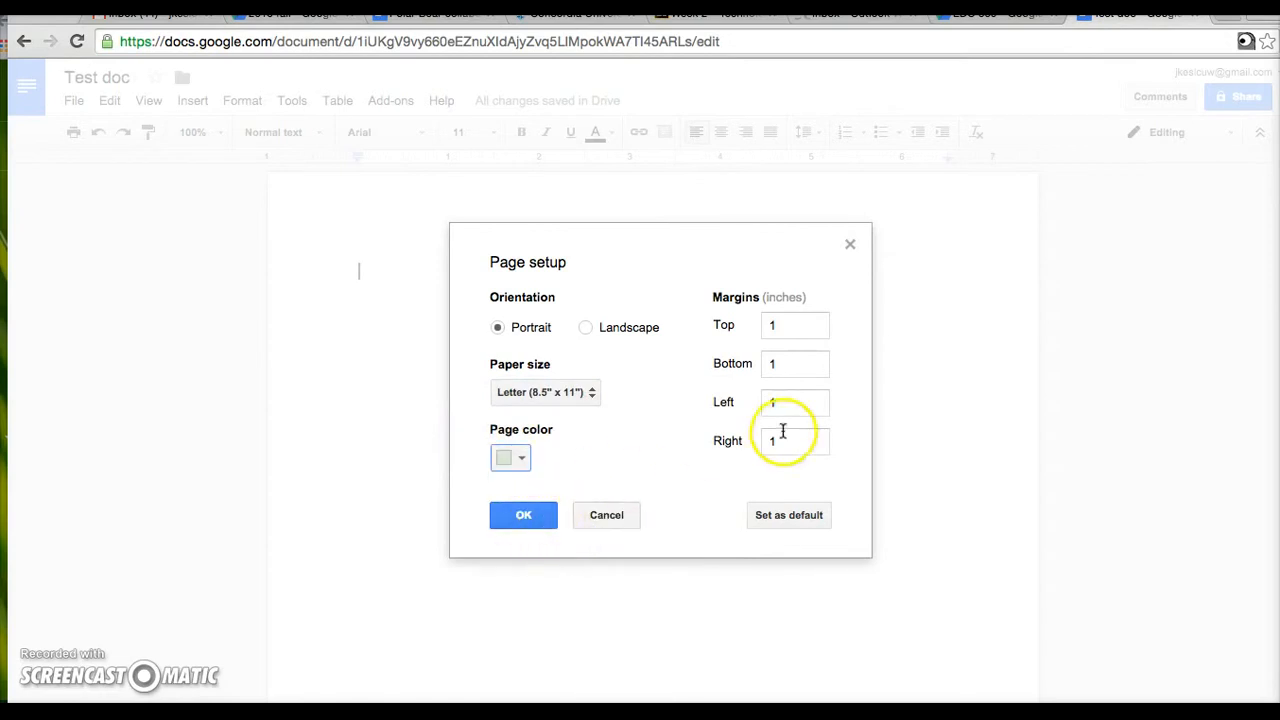
{"action": "left_click", "coordinate": [760, 329]}
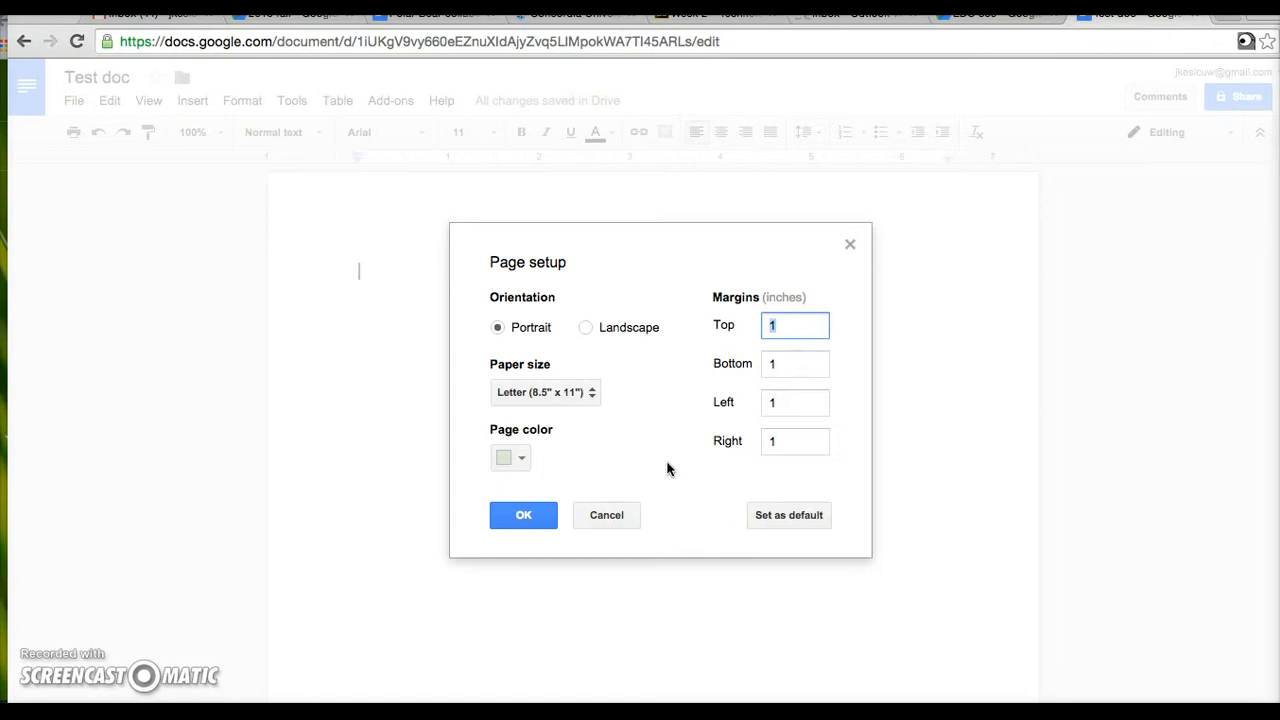
{"action": "left_click", "coordinate": [525, 516]}
{"action": "left_click", "coordinate": [70, 101]}
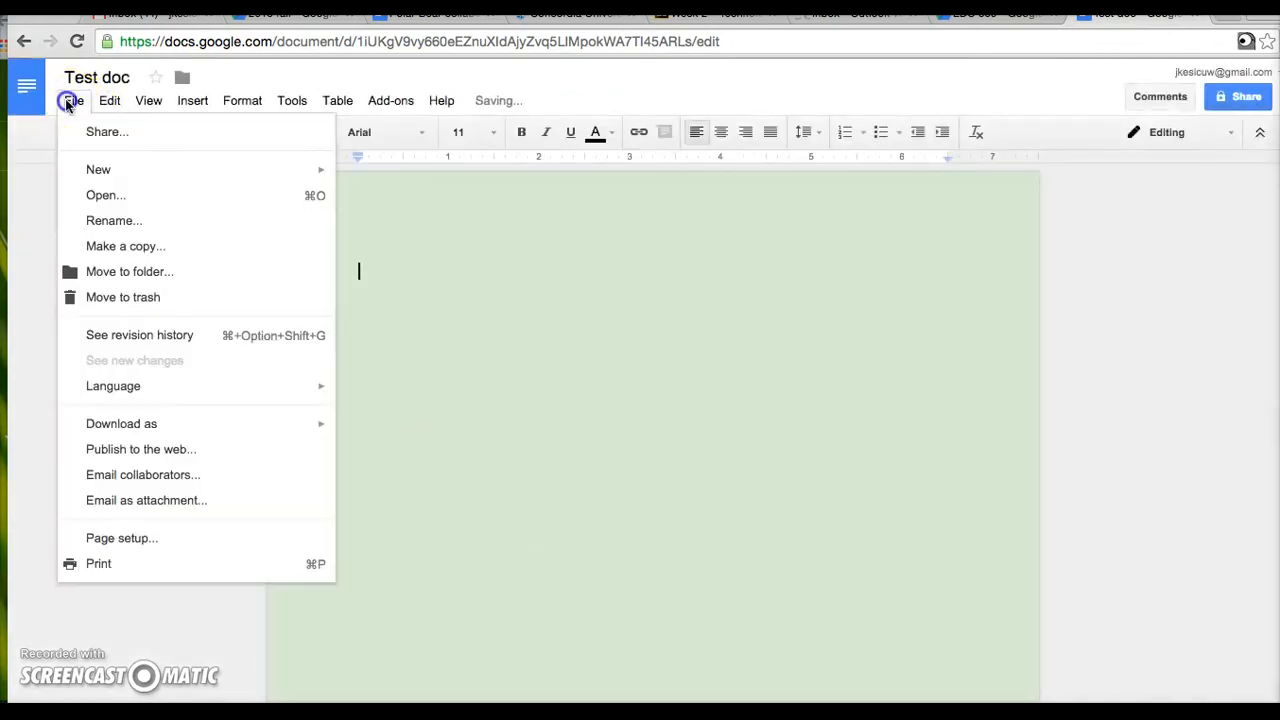
- Review the print destination and colour settings for Test doc, then cancel printing
{"action": "left_click", "coordinate": [215, 567]}
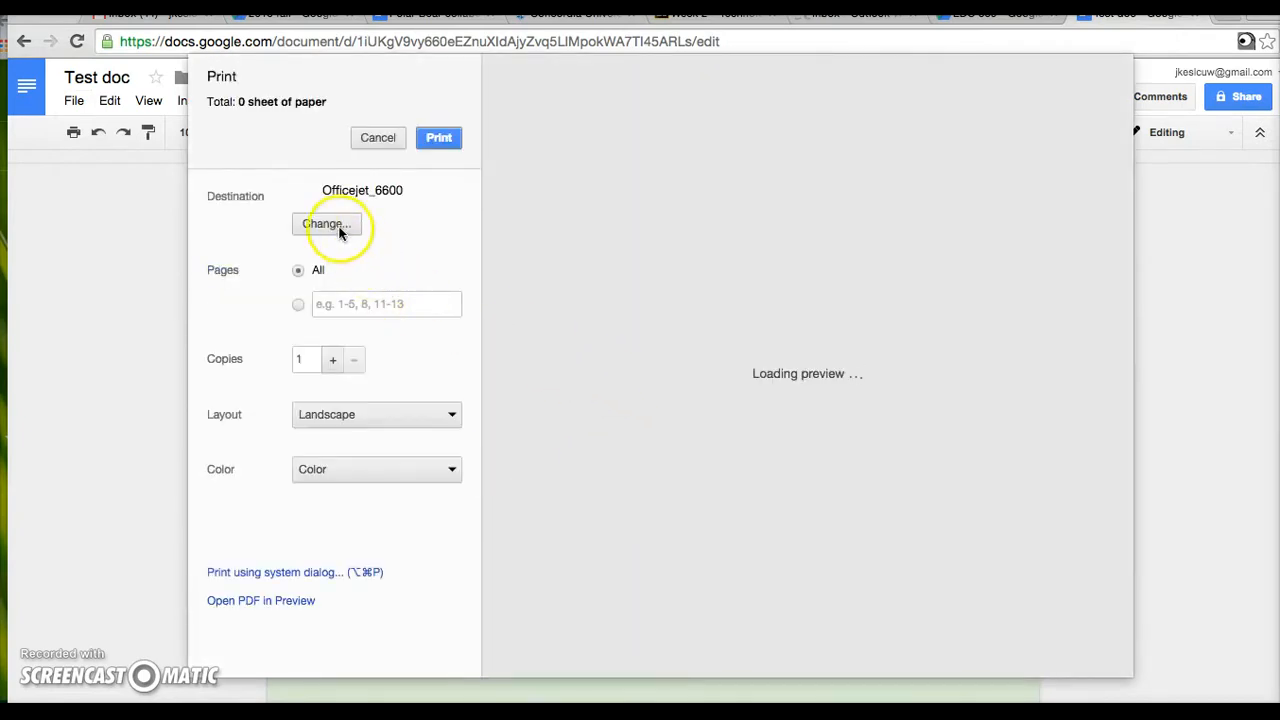
{"action": "left_click", "coordinate": [342, 228]}
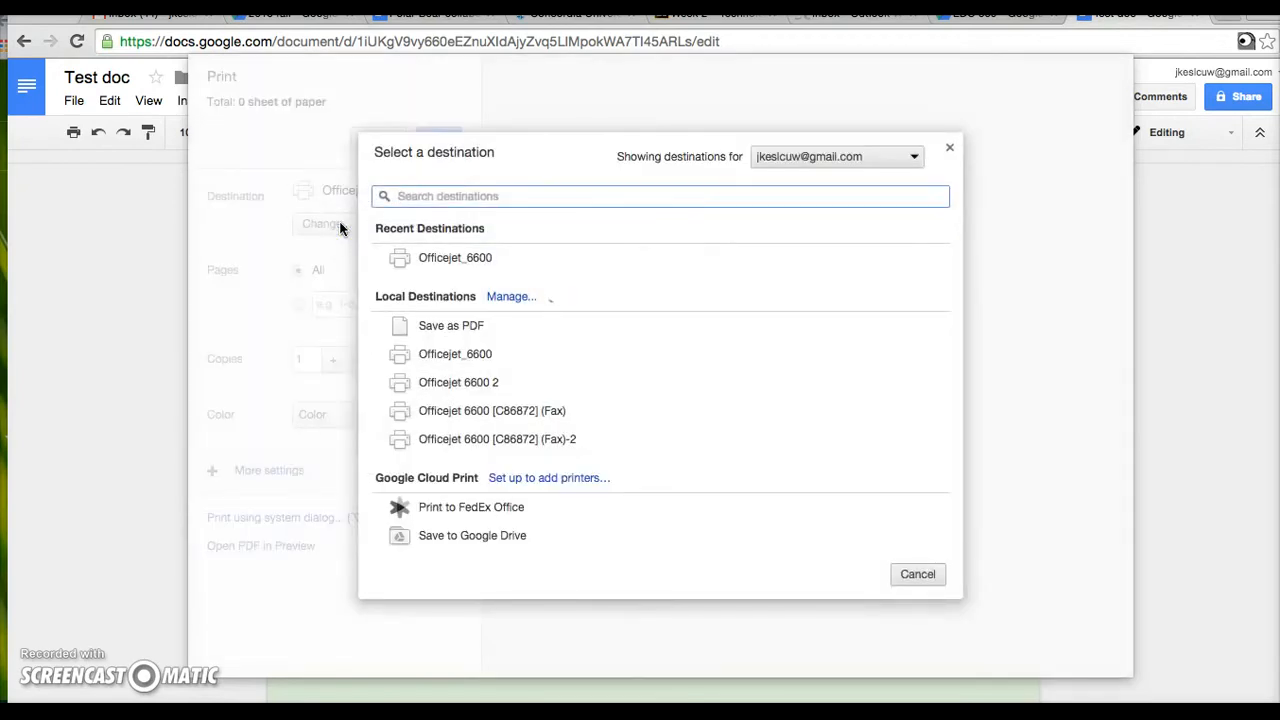
{"action": "left_click", "coordinate": [950, 147]}
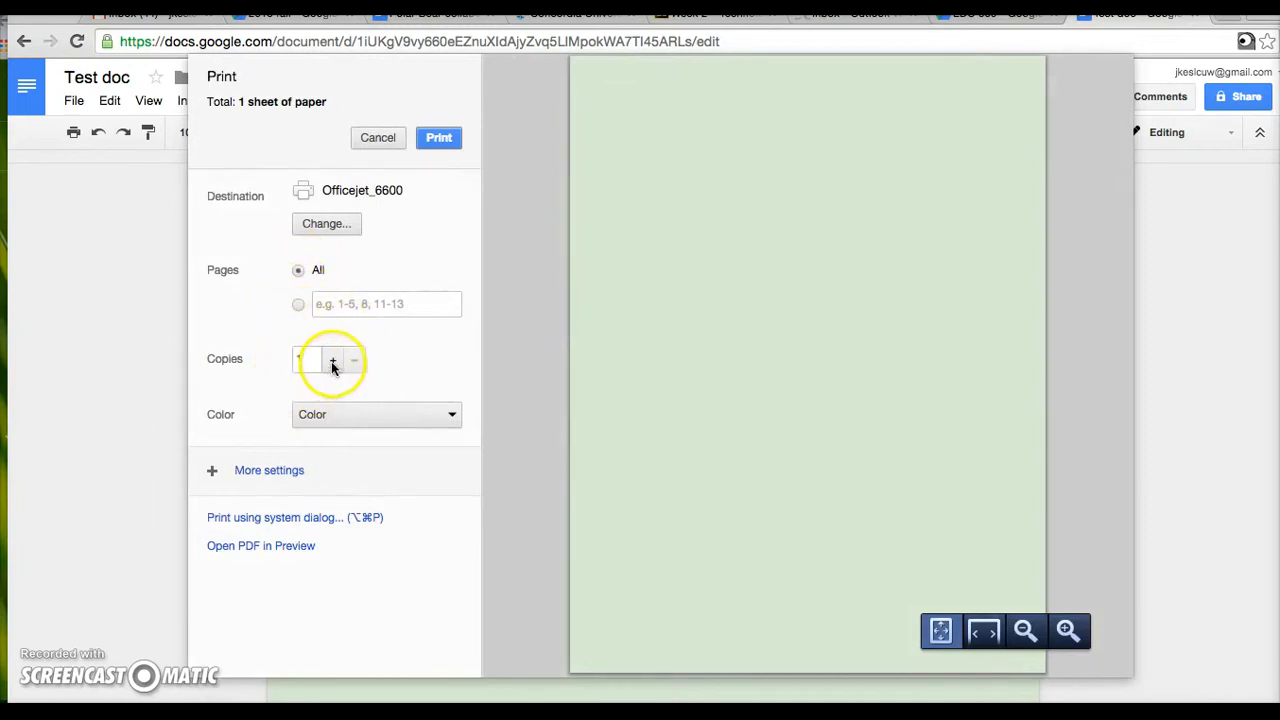
{"action": "left_click", "coordinate": [348, 414]}
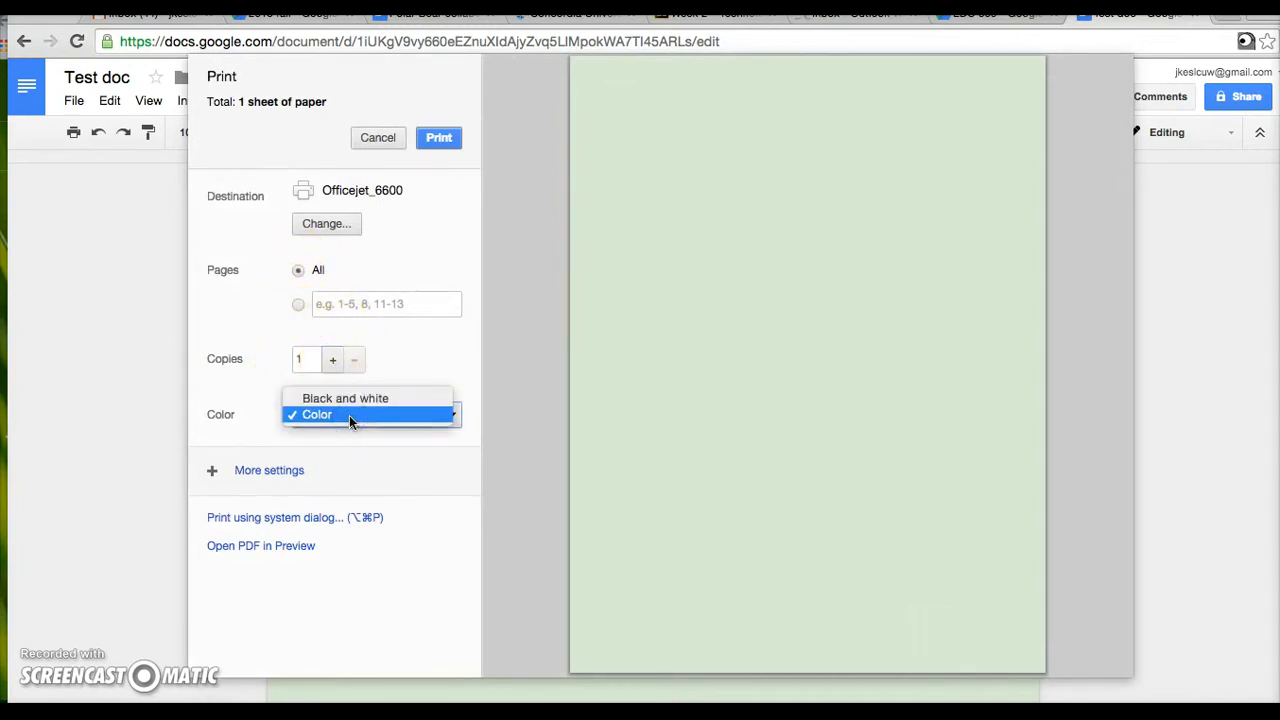
{"action": "left_click", "coordinate": [251, 408]}
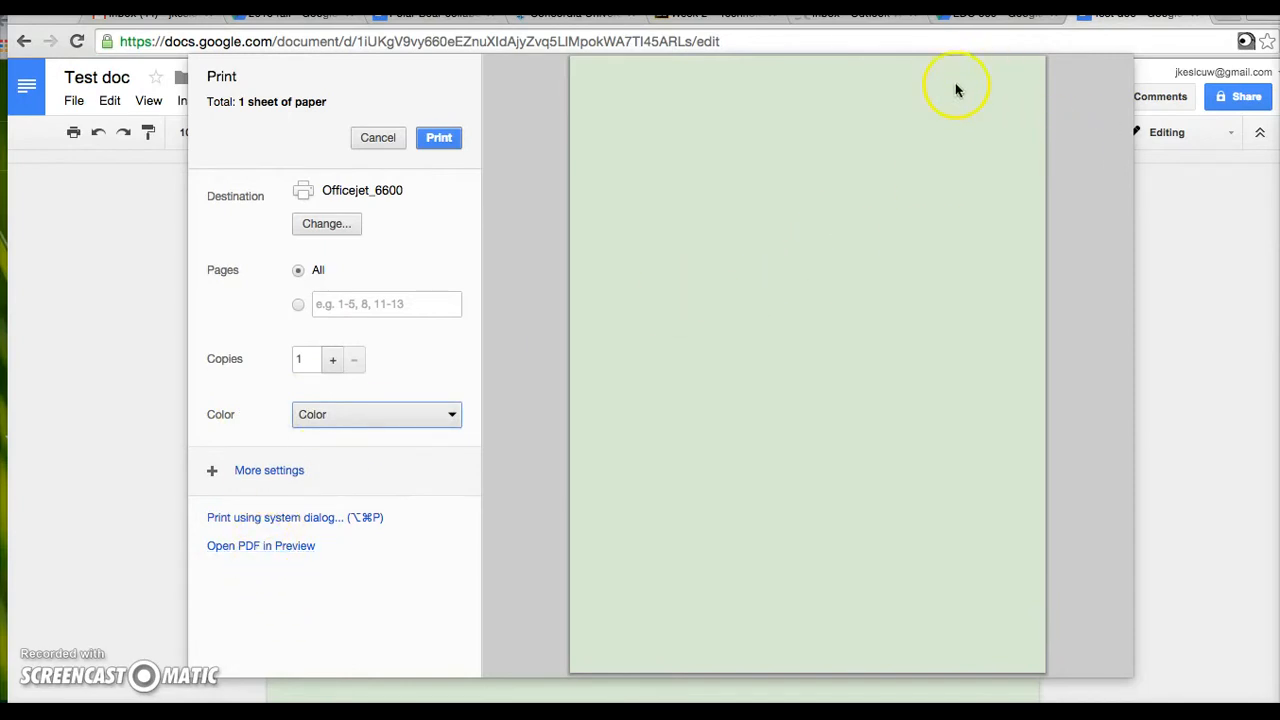
{"action": "left_click", "coordinate": [378, 138]}
{"action": "left_click", "coordinate": [109, 100]}
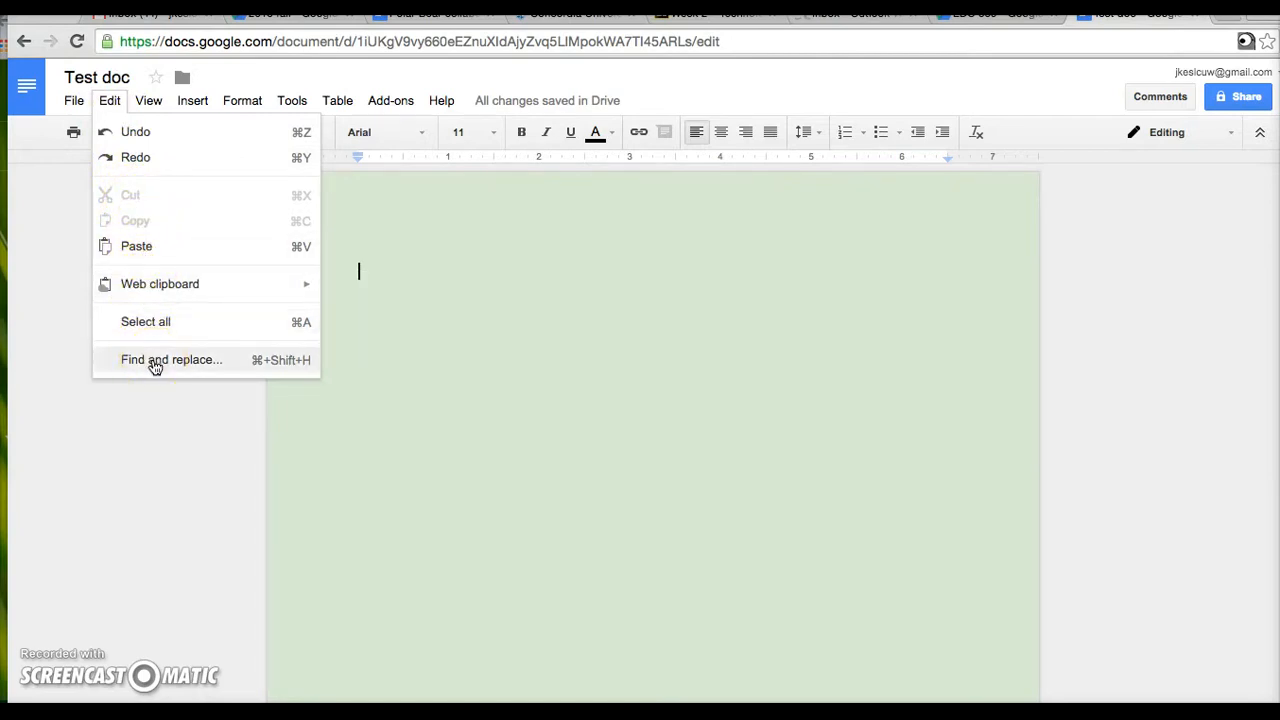
- Open Find and replace and close it without replacing anything
{"action": "left_click", "coordinate": [155, 362]}
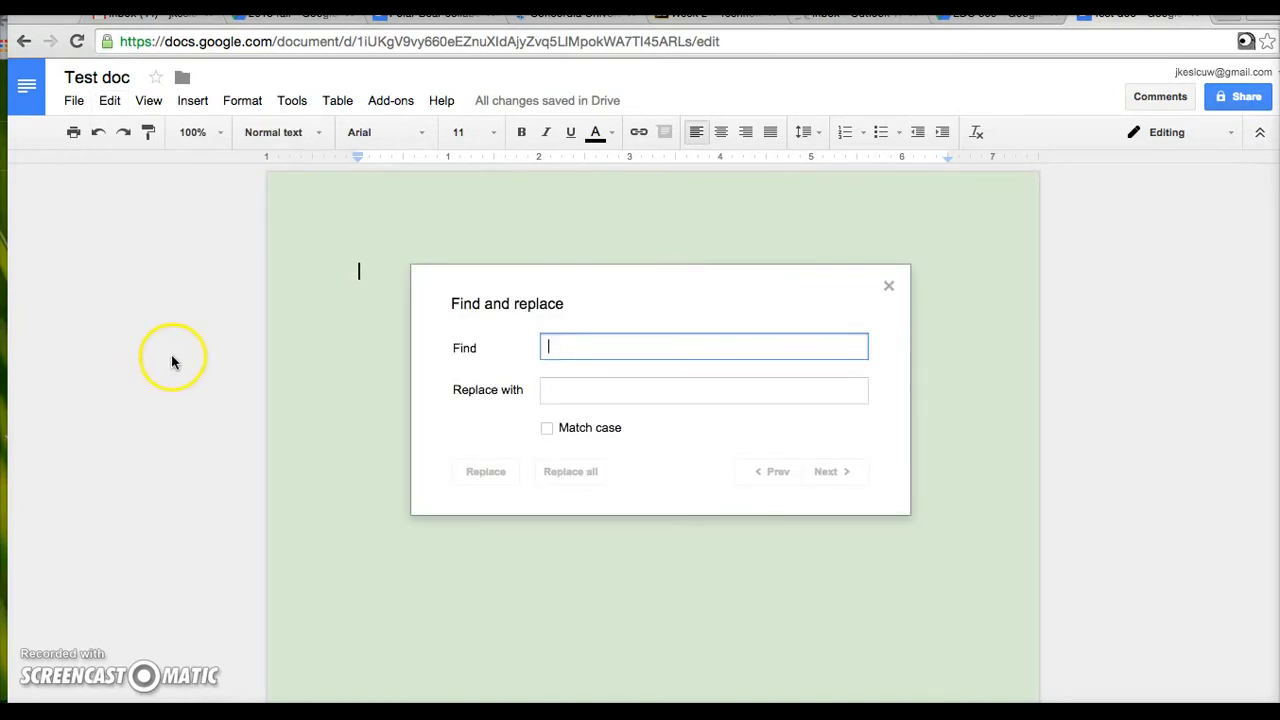
{"action": "left_click", "coordinate": [564, 394]}
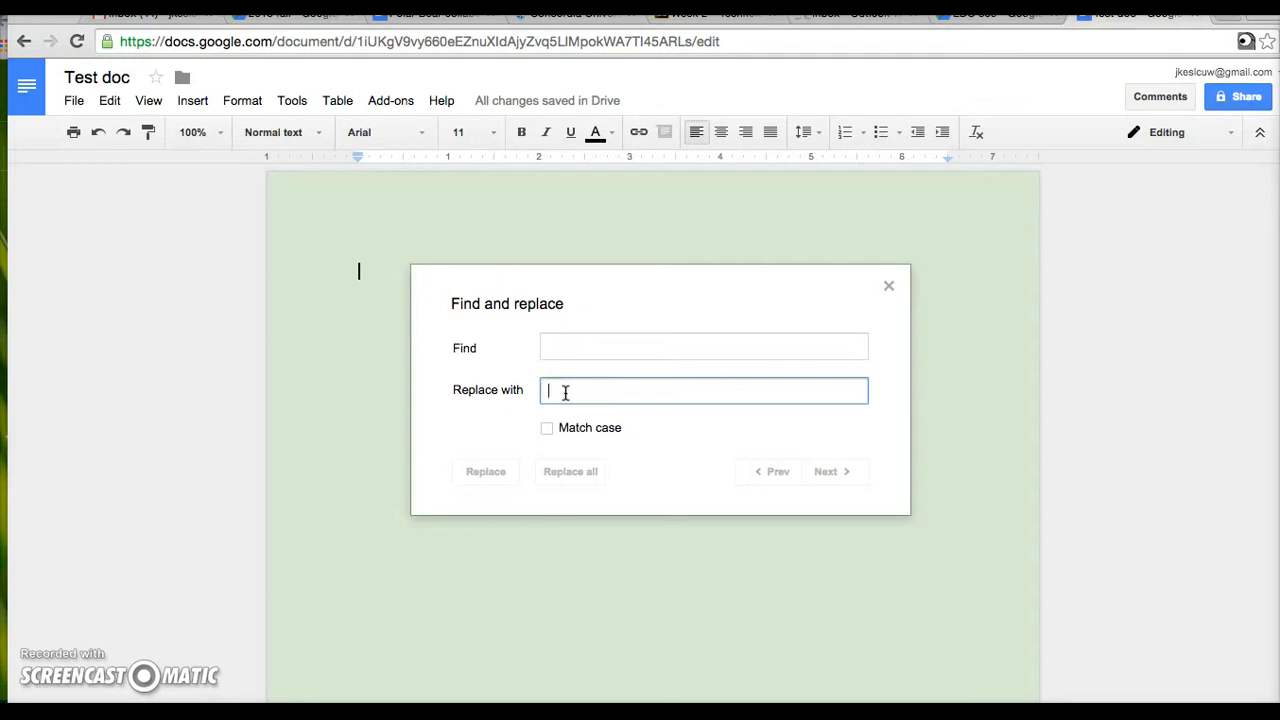
{"action": "left_click", "coordinate": [889, 287]}
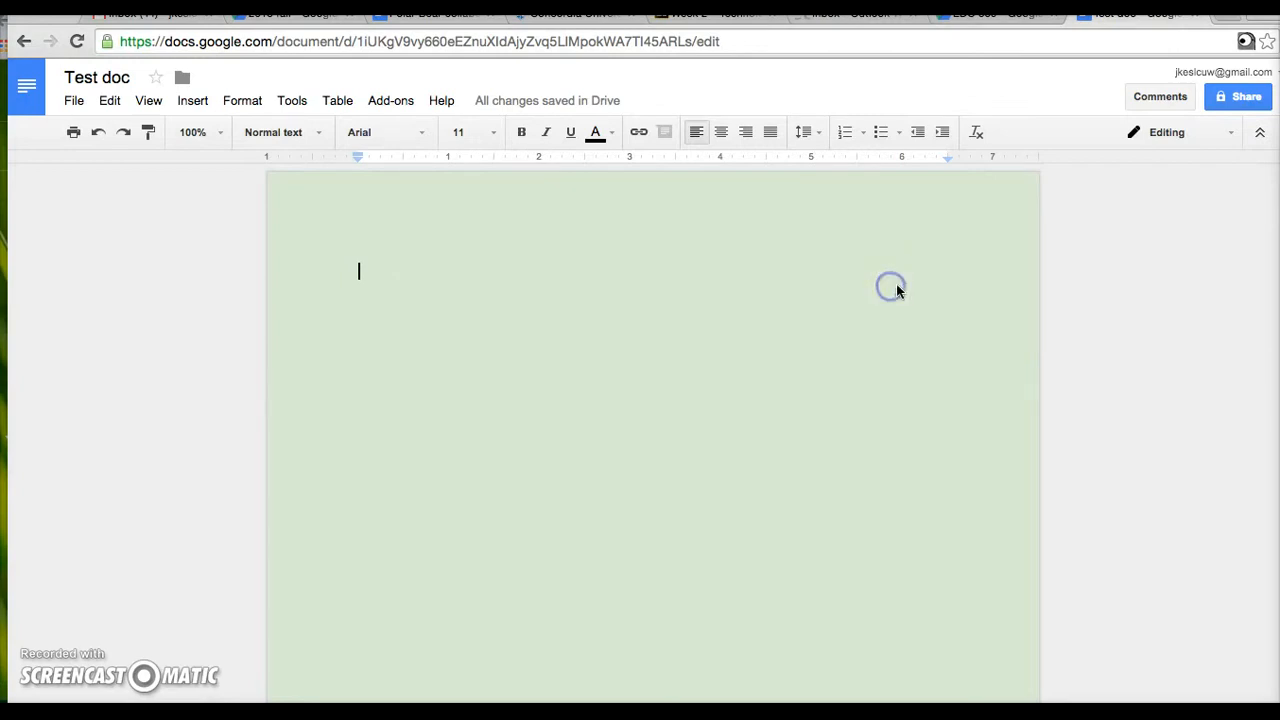
{"action": "left_click", "coordinate": [149, 100]}
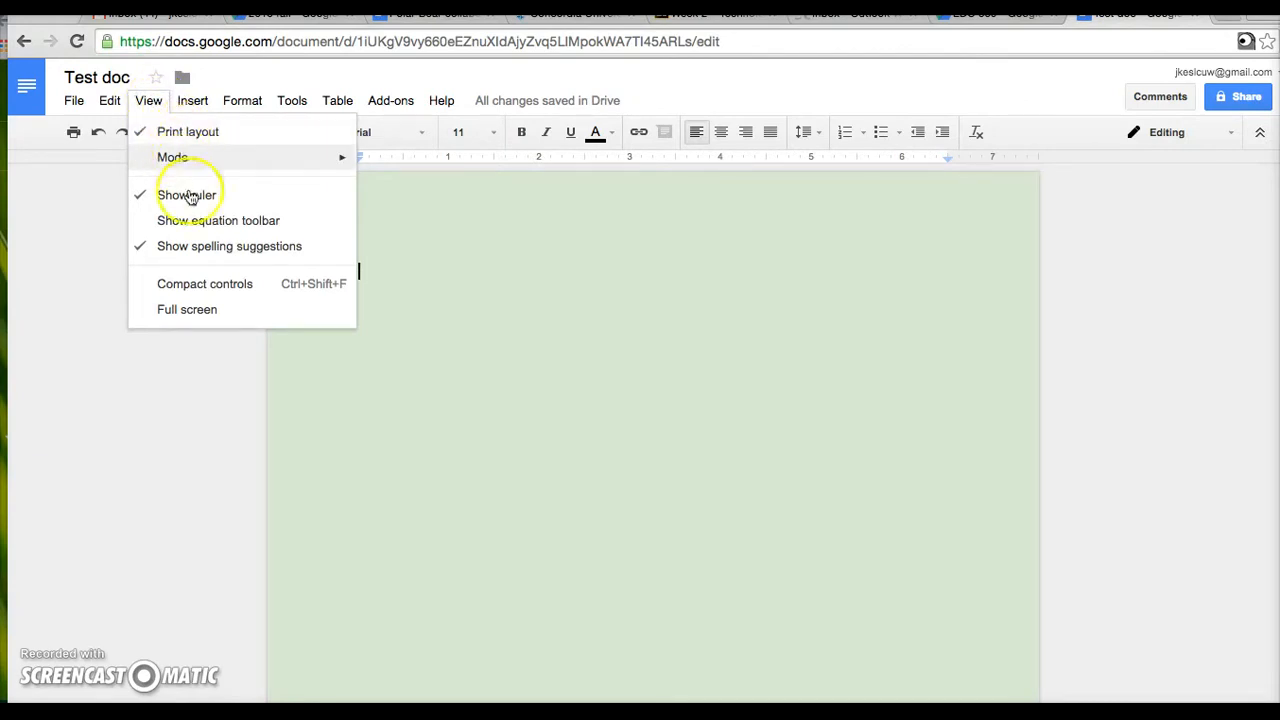
- Show the equation toolbar, start a new equation, and browse its arrow, relation, operator and Greek symbols
{"action": "left_click", "coordinate": [197, 226]}
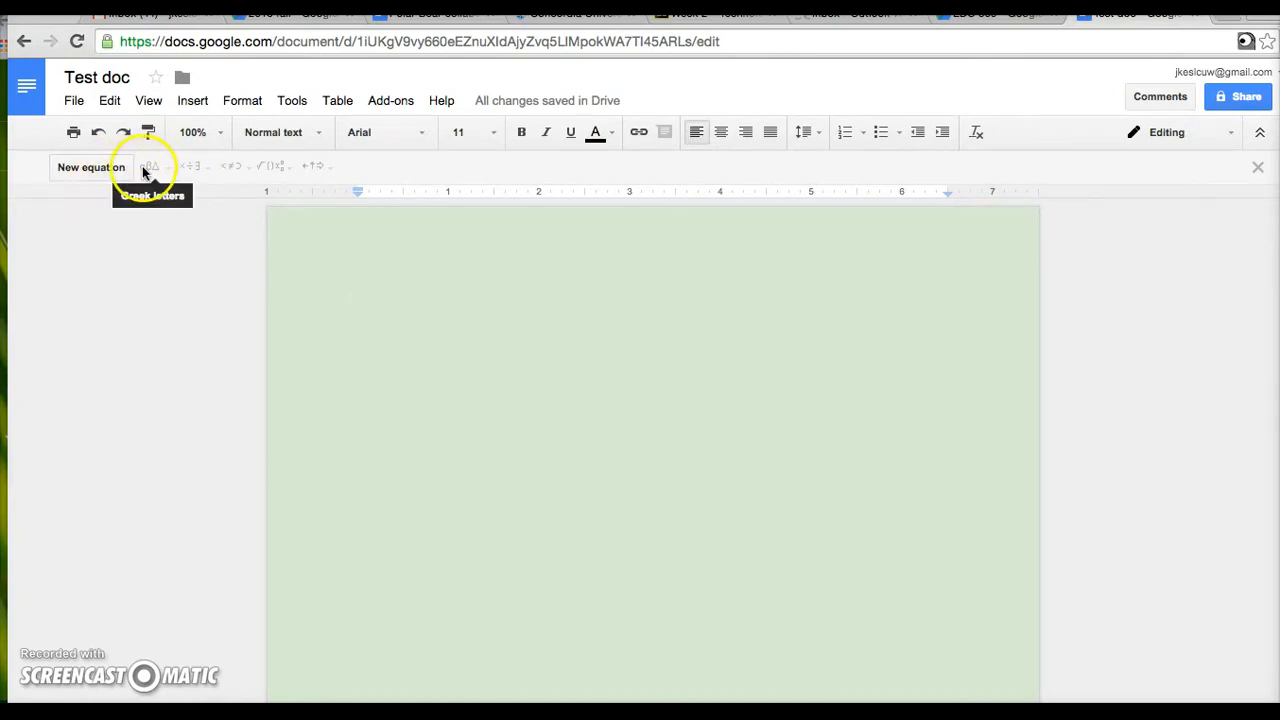
{"action": "left_click", "coordinate": [101, 172]}
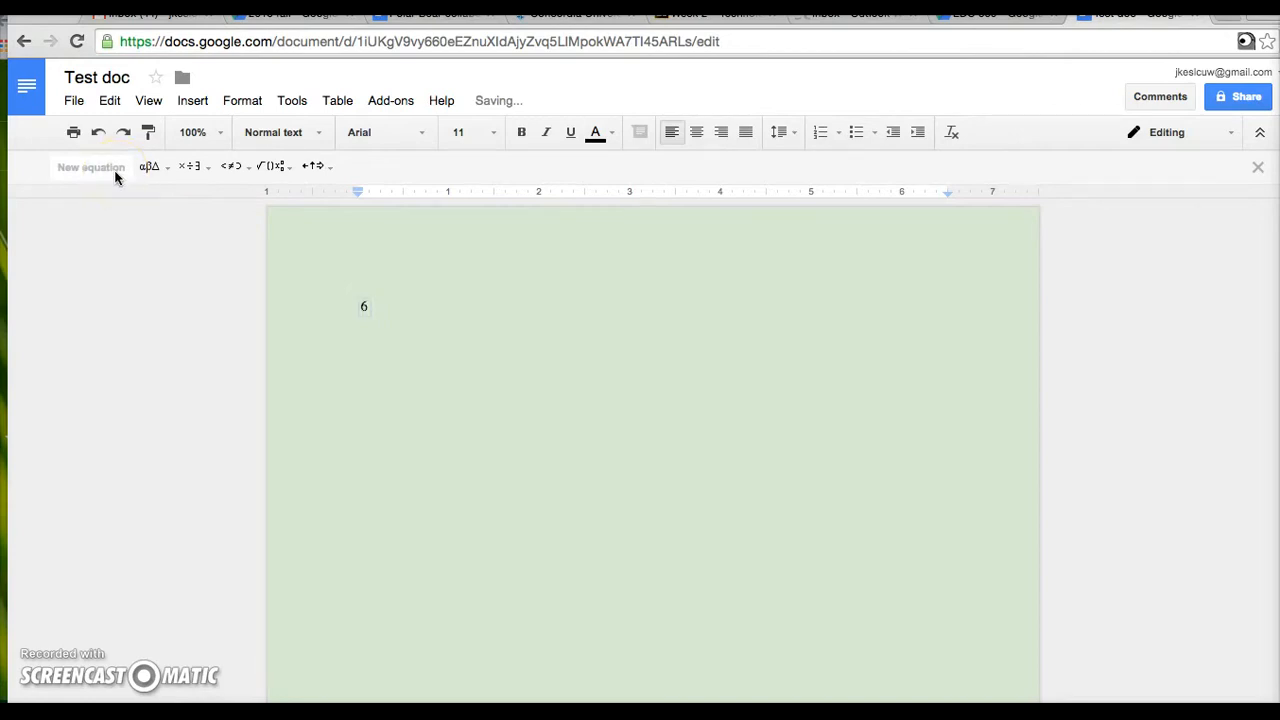
{"action": "left_click", "coordinate": [331, 168]}
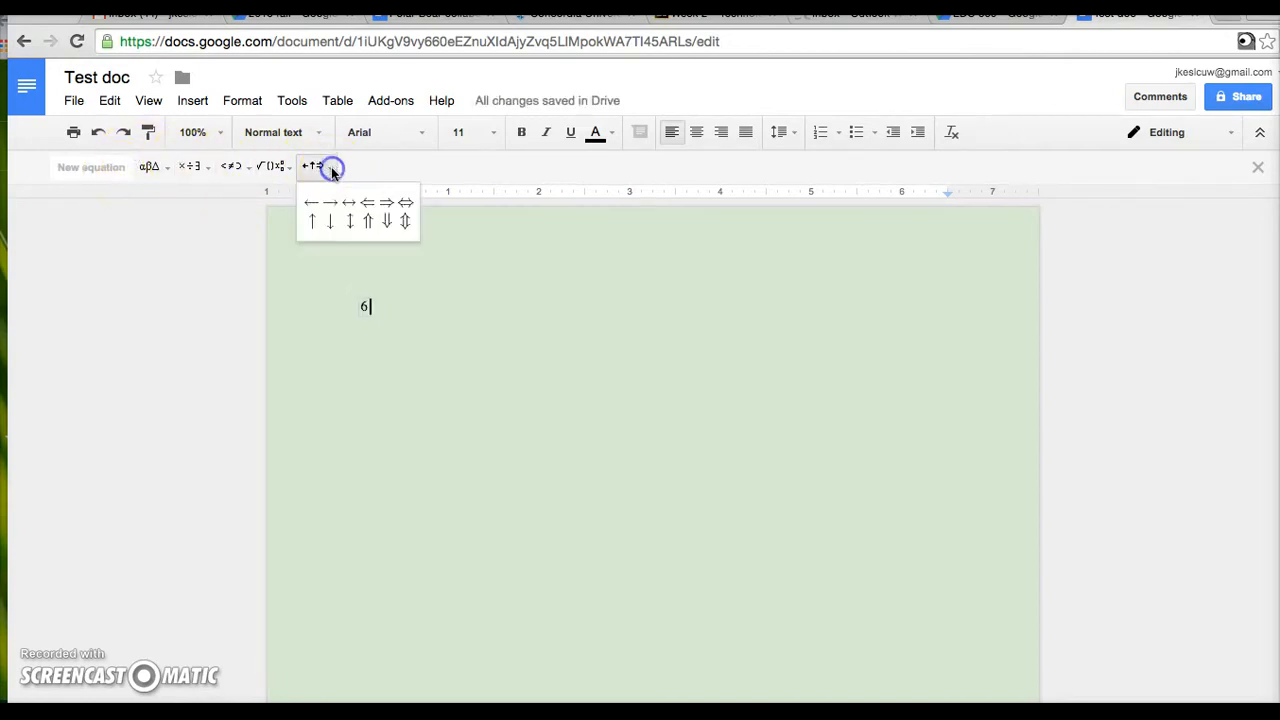
{"action": "left_click", "coordinate": [284, 168]}
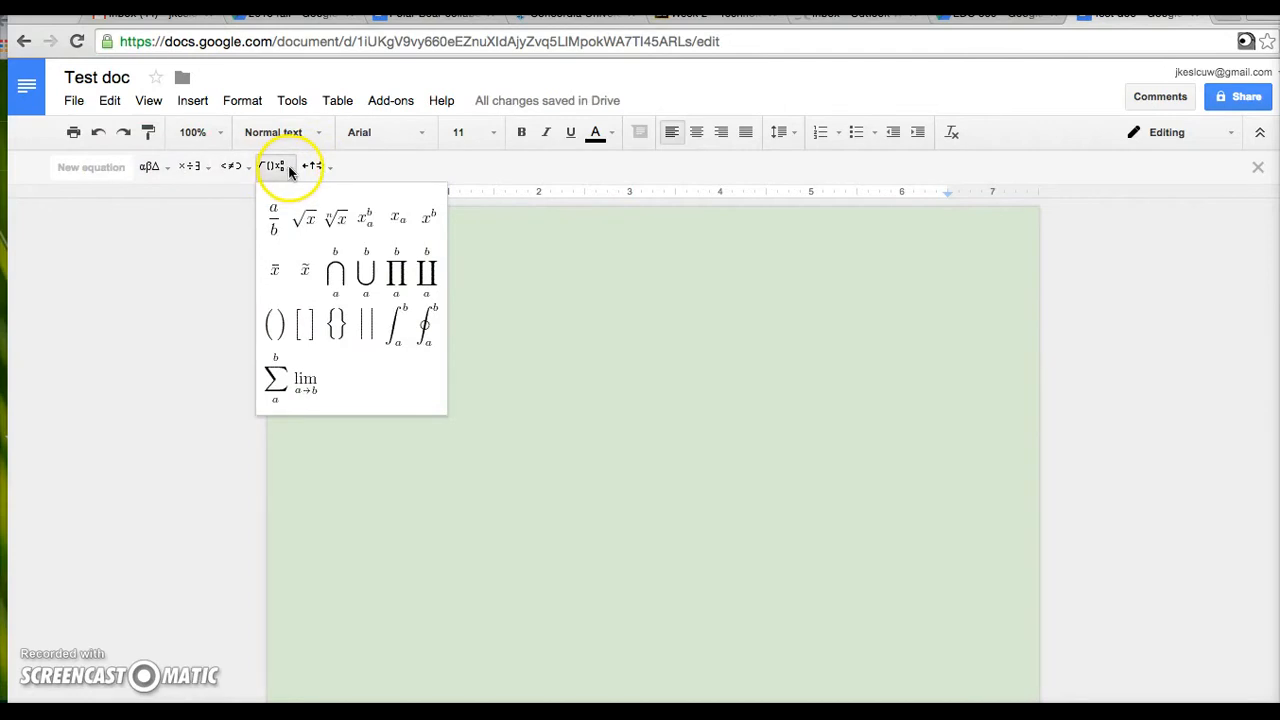
{"action": "left_click", "coordinate": [237, 166]}
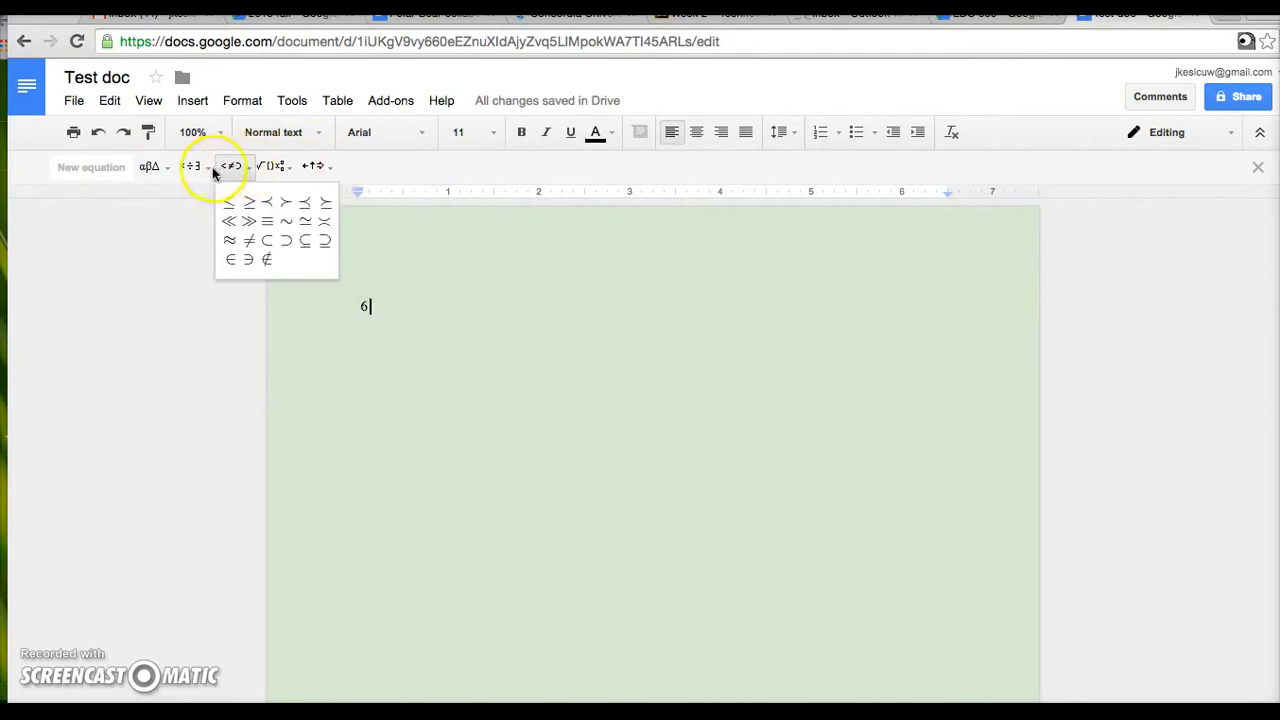
{"action": "left_click", "coordinate": [192, 170]}
{"action": "left_click", "coordinate": [150, 167]}
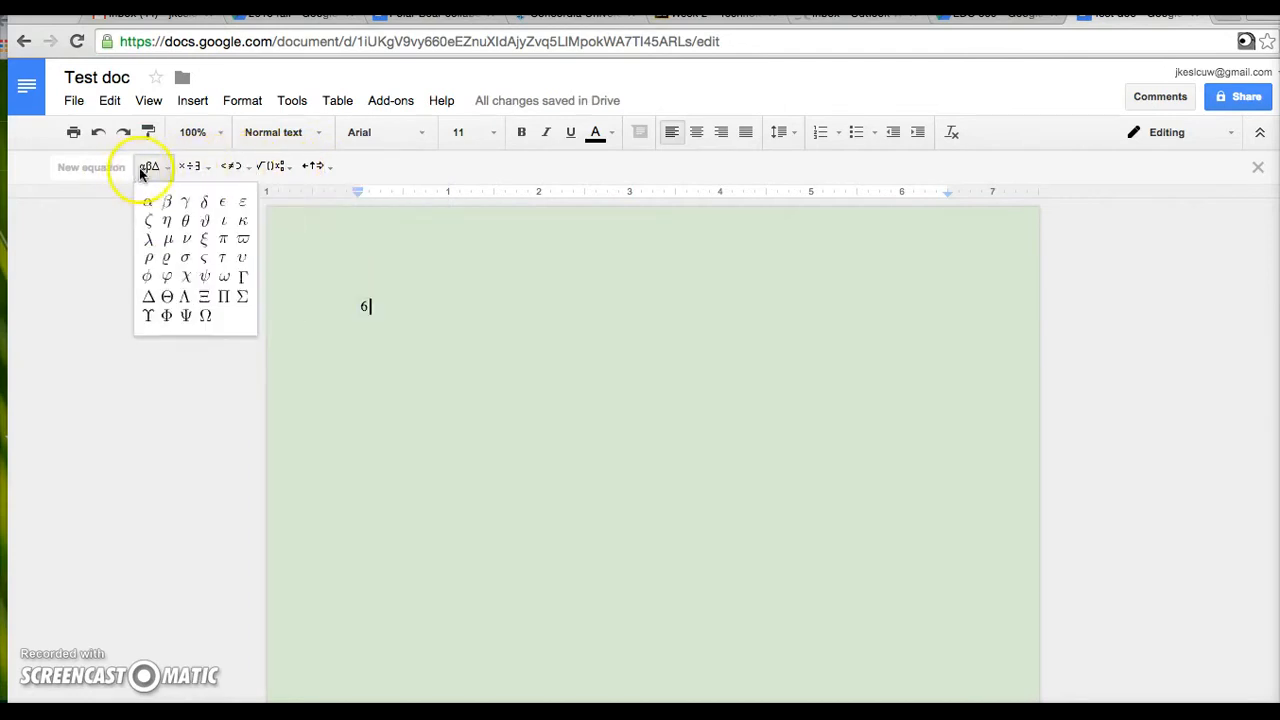
- Hide the equation toolbar, then toggle compact controls on and back off
{"action": "left_click", "coordinate": [110, 104]}
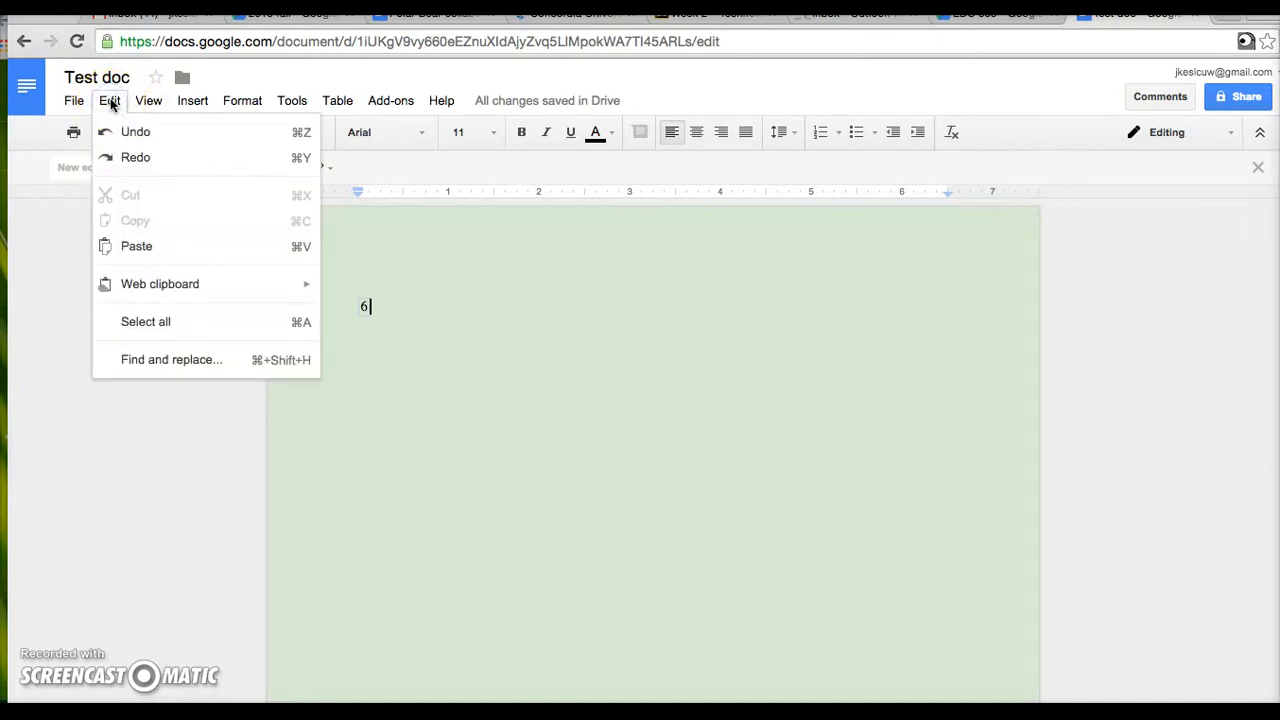
{"action": "left_click", "coordinate": [145, 104]}
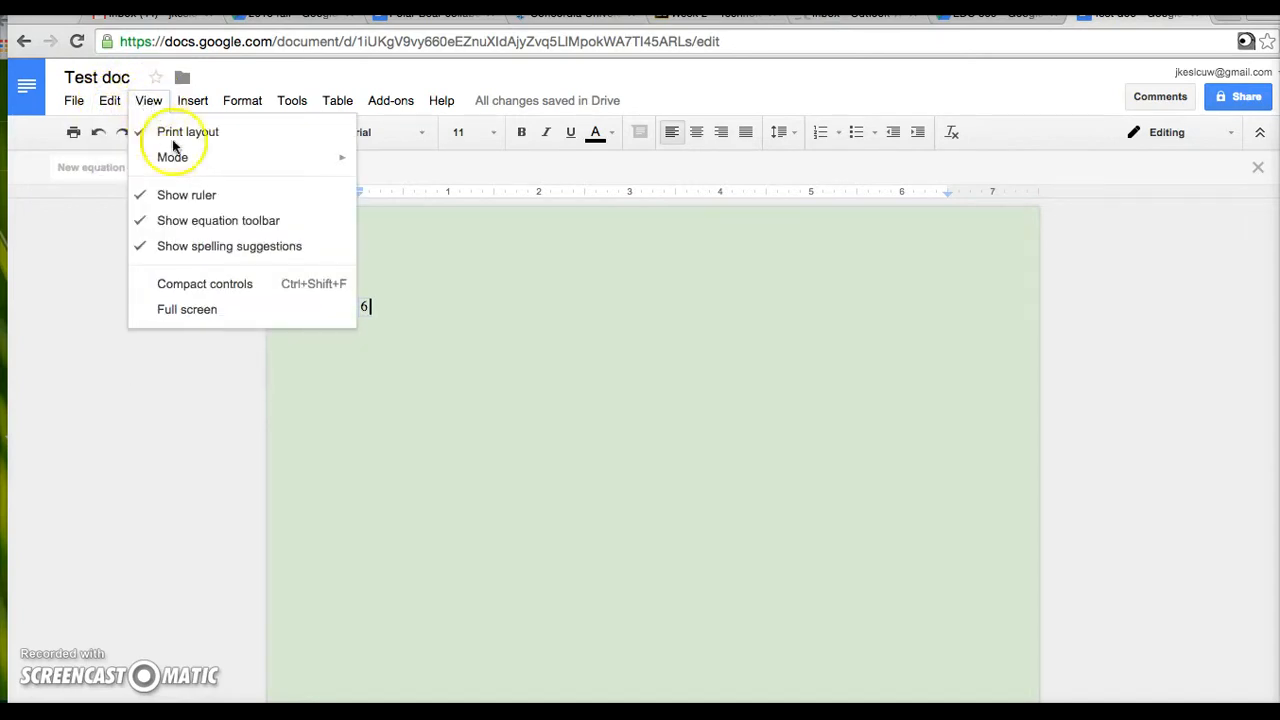
{"action": "left_click", "coordinate": [1200, 168]}
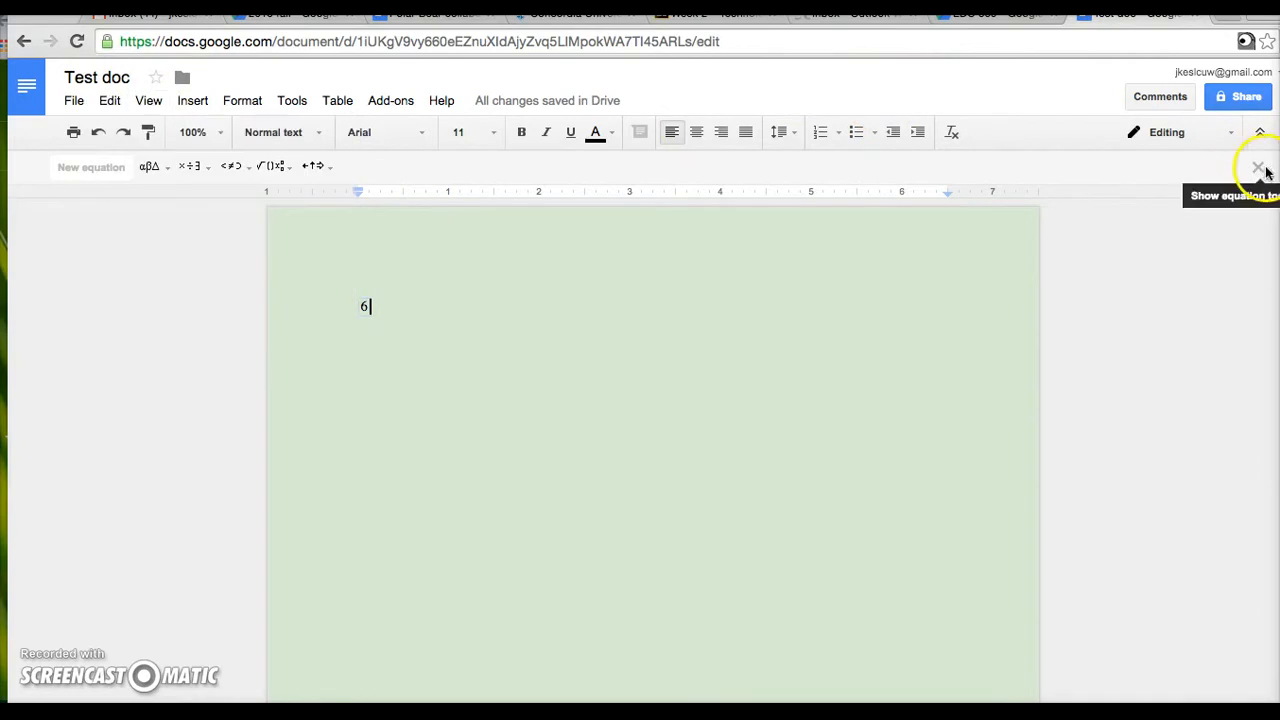
{"action": "left_click", "coordinate": [1258, 167]}
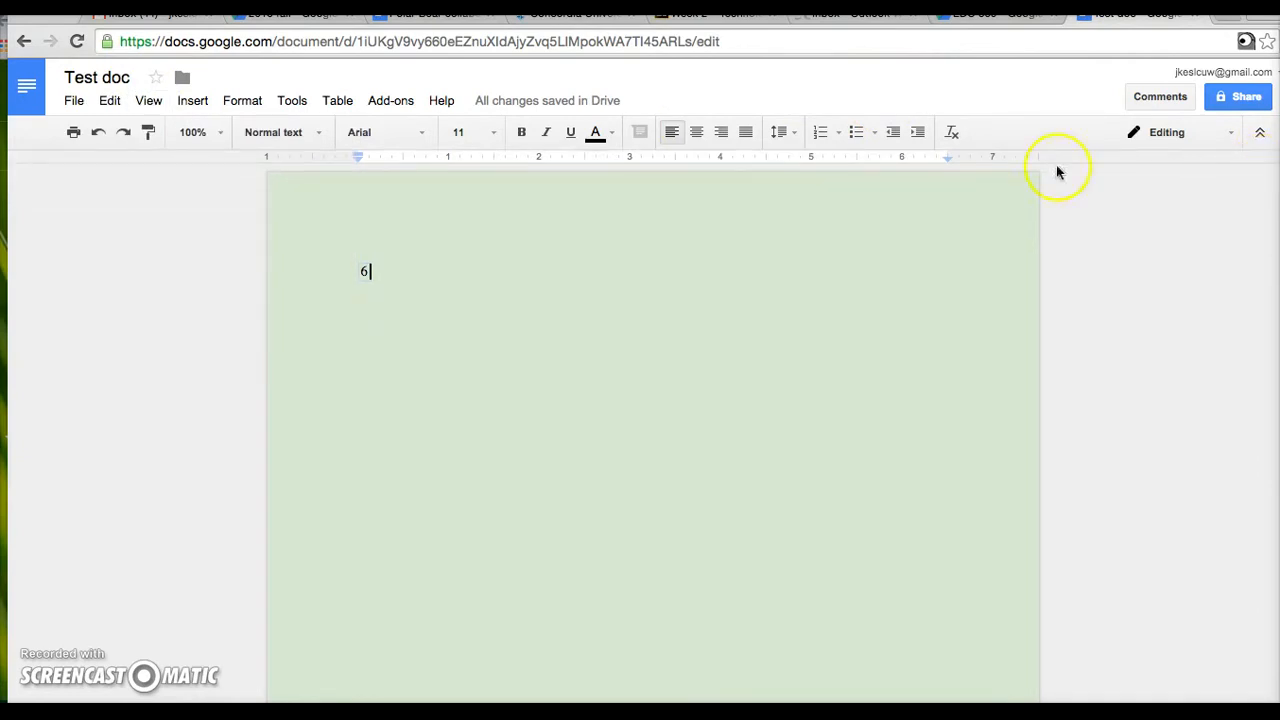
{"action": "left_click", "coordinate": [186, 103]}
{"action": "left_click", "coordinate": [146, 104]}
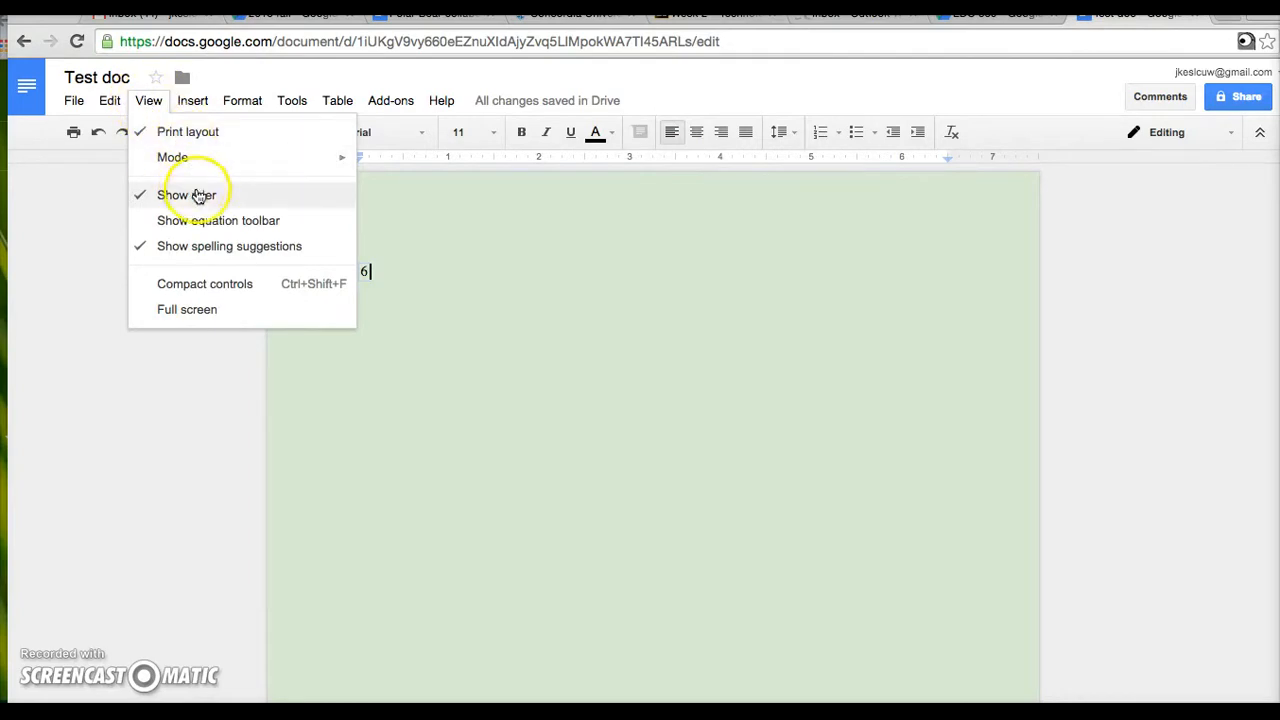
{"action": "left_click", "coordinate": [214, 288]}
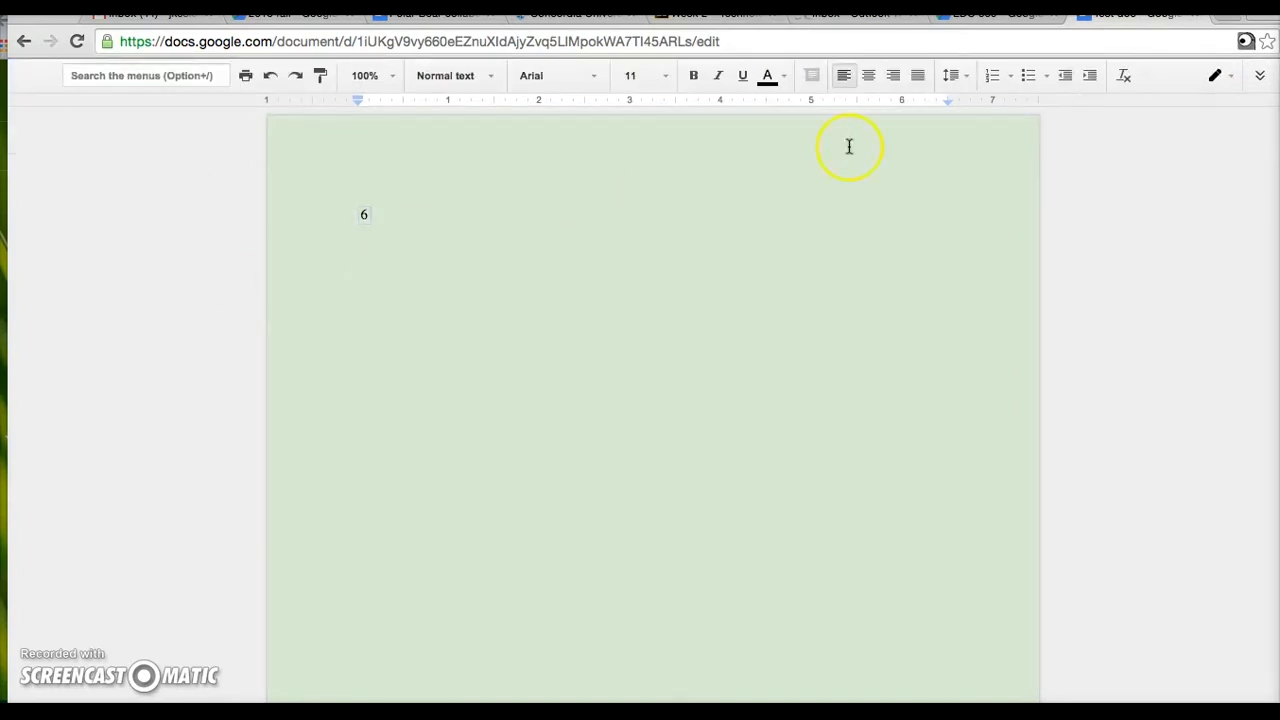
{"action": "left_click", "coordinate": [1259, 75]}
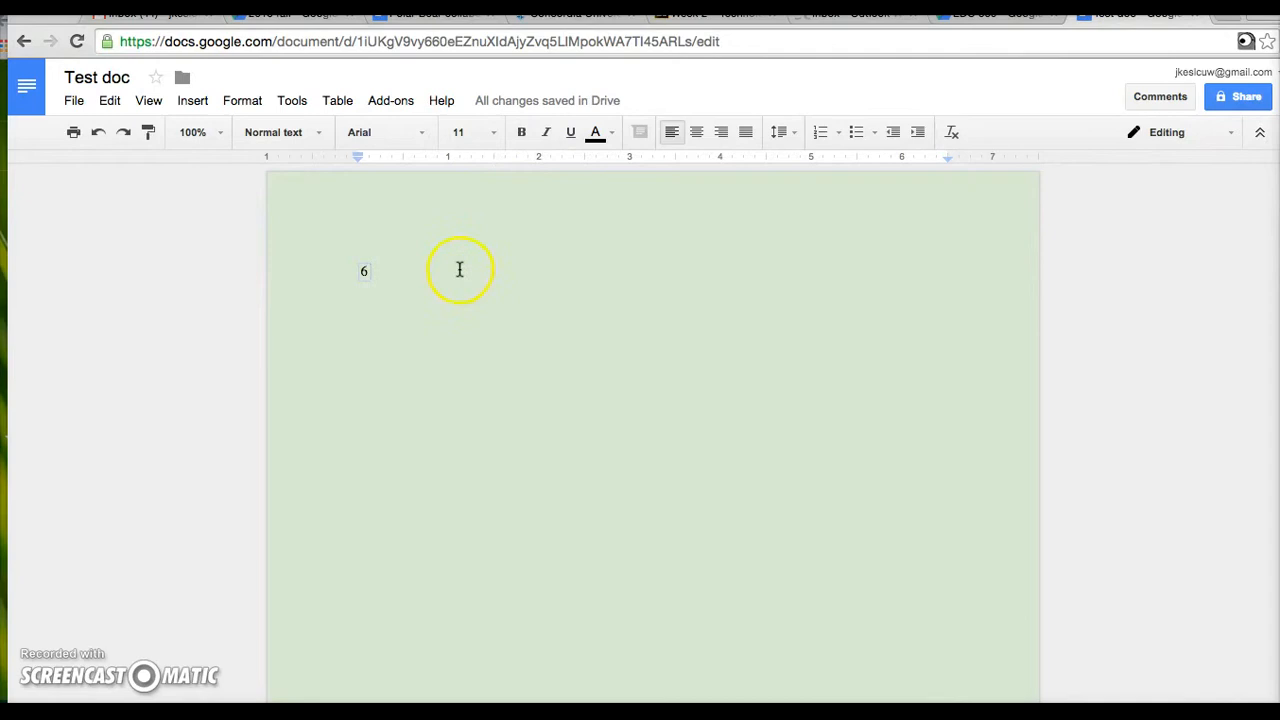
- Delete the 6 and start inserting an image, trying the camera snapshot option
{"action": "left_click_drag", "start_coordinate": [375, 272], "coordinate": [328, 274]}
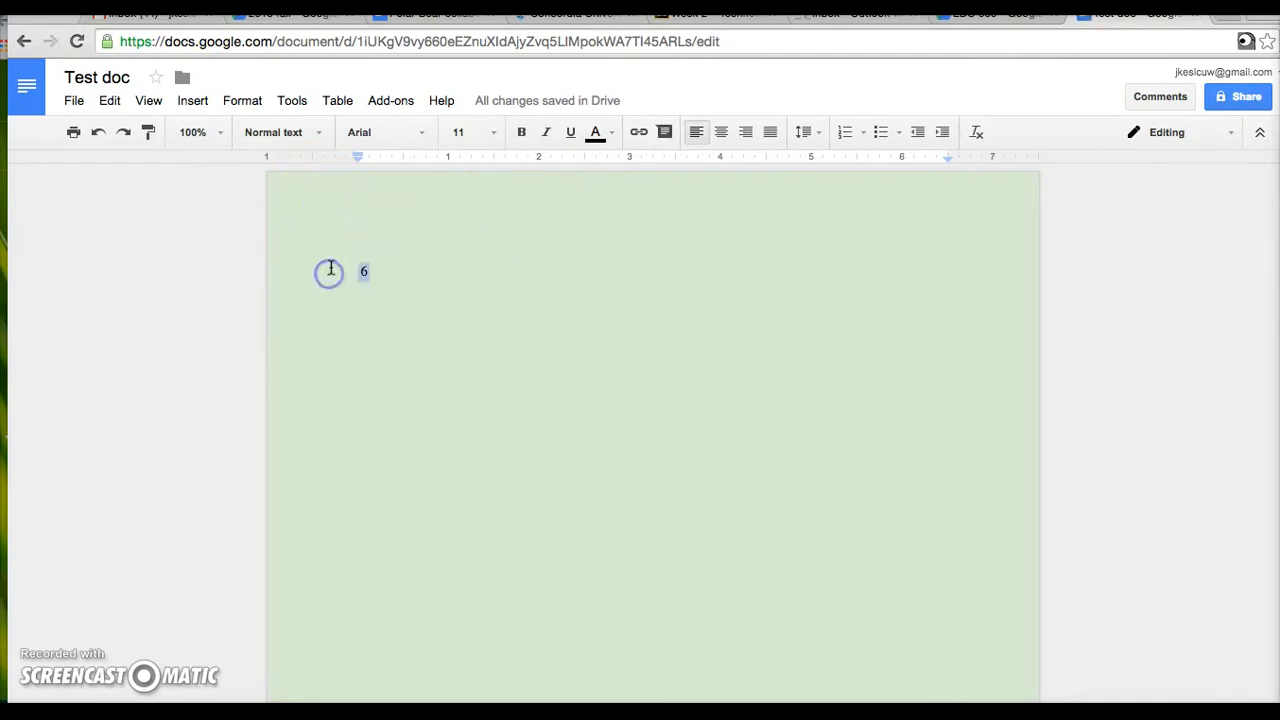
{"action": "key", "text": "BackSpace"}
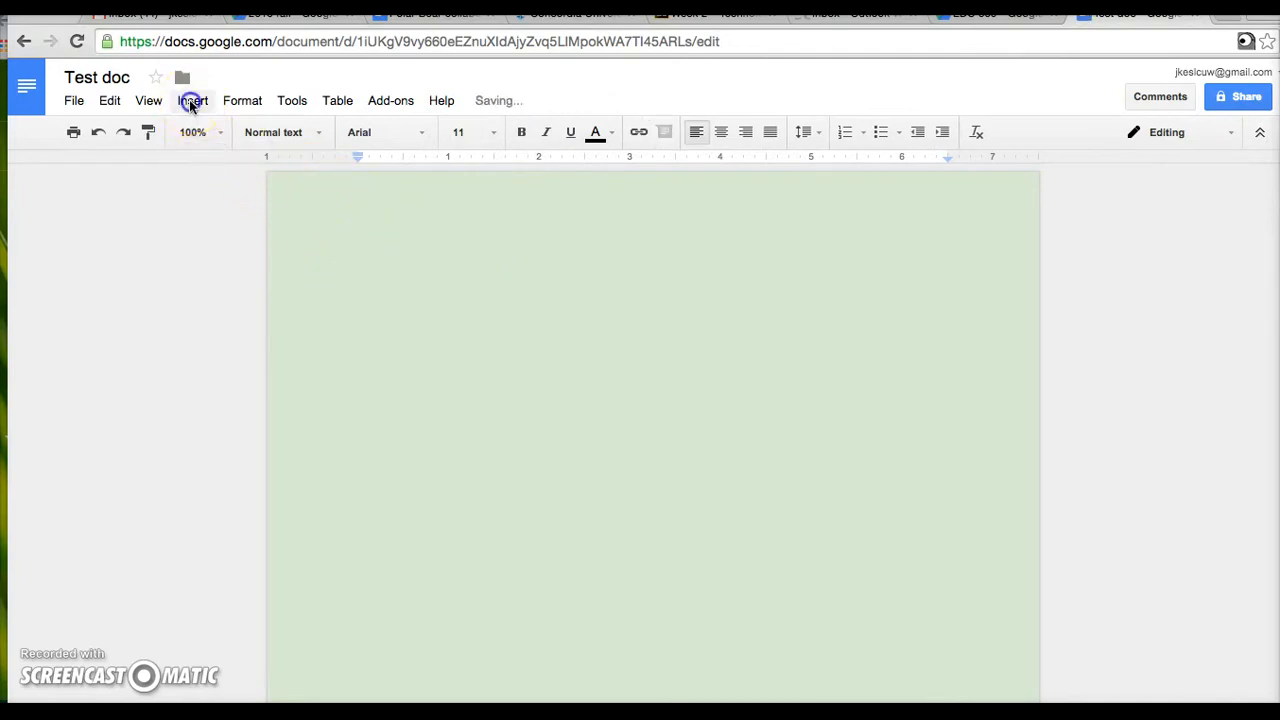
{"action": "left_click", "coordinate": [191, 104]}
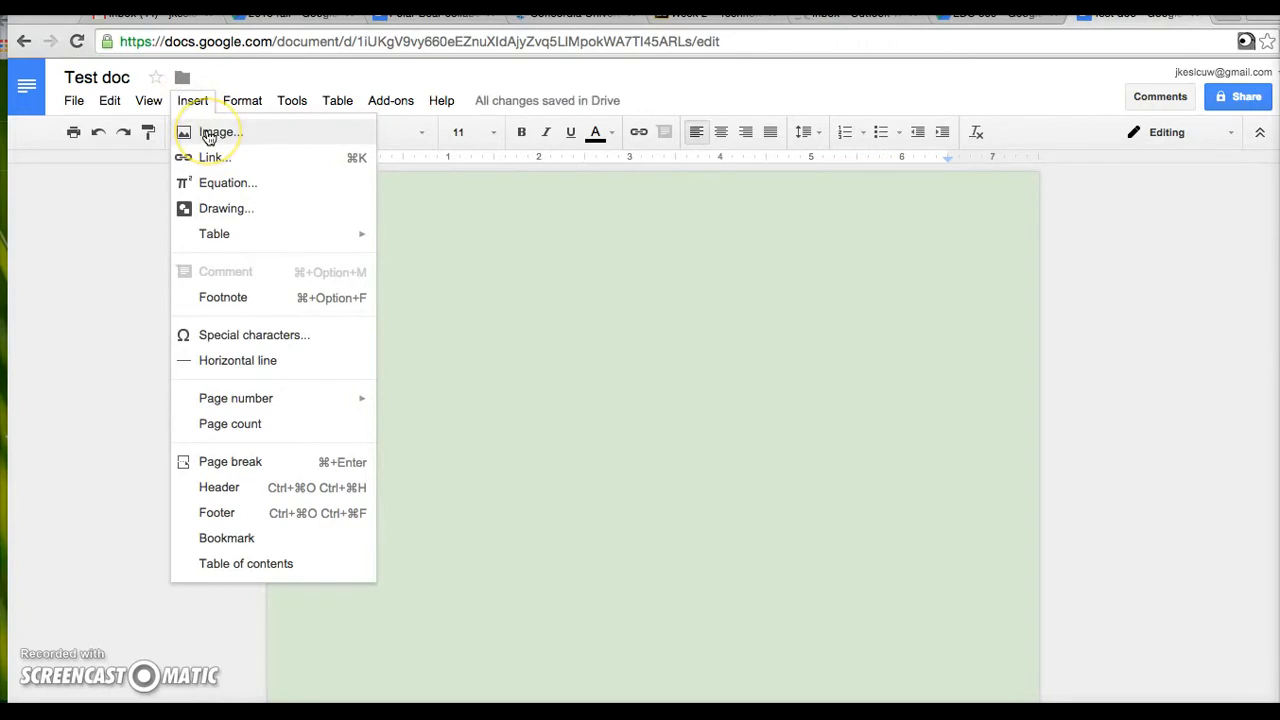
{"action": "left_click", "coordinate": [208, 134]}
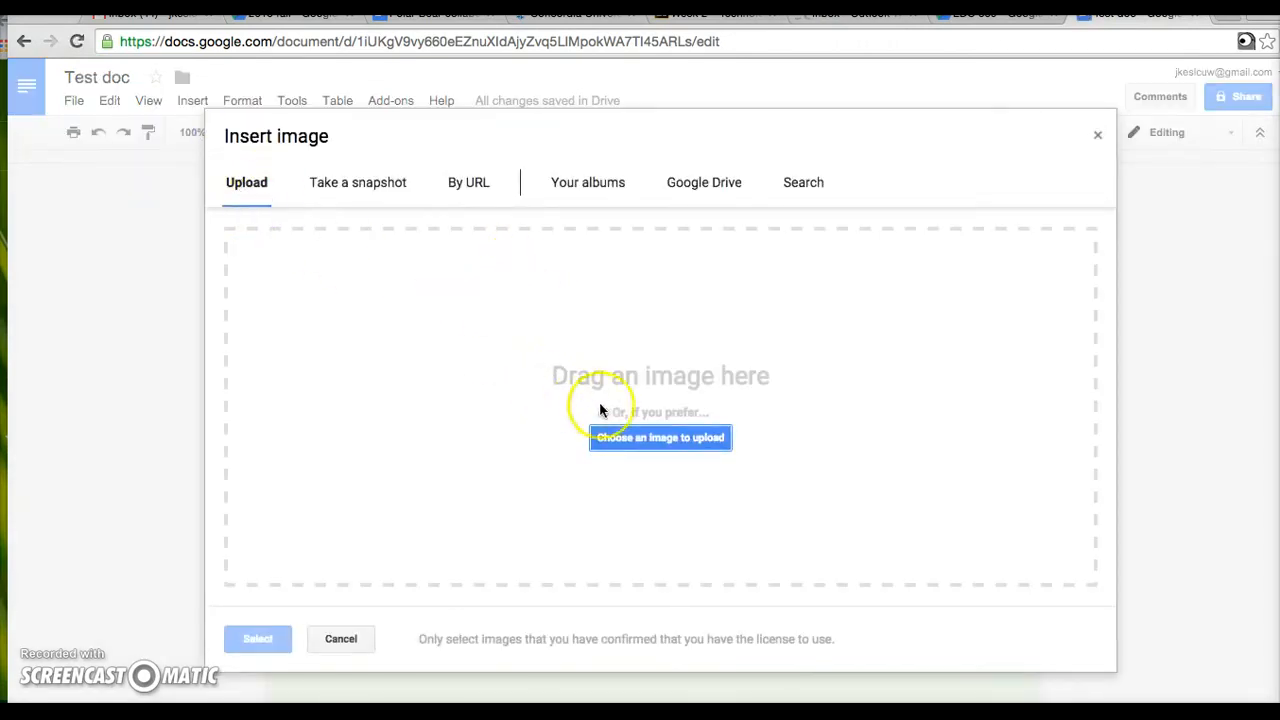
{"action": "left_click", "coordinate": [358, 182]}
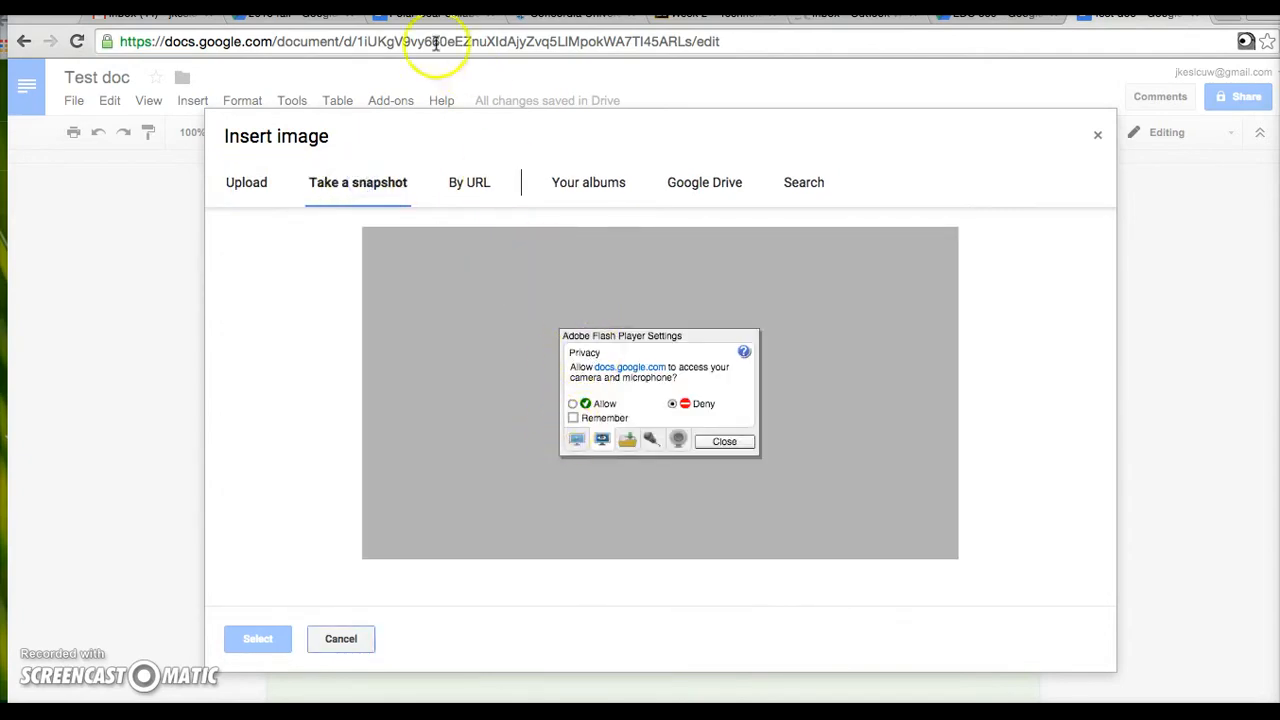
{"action": "left_click", "coordinate": [572, 403]}
{"action": "left_click", "coordinate": [725, 442]}
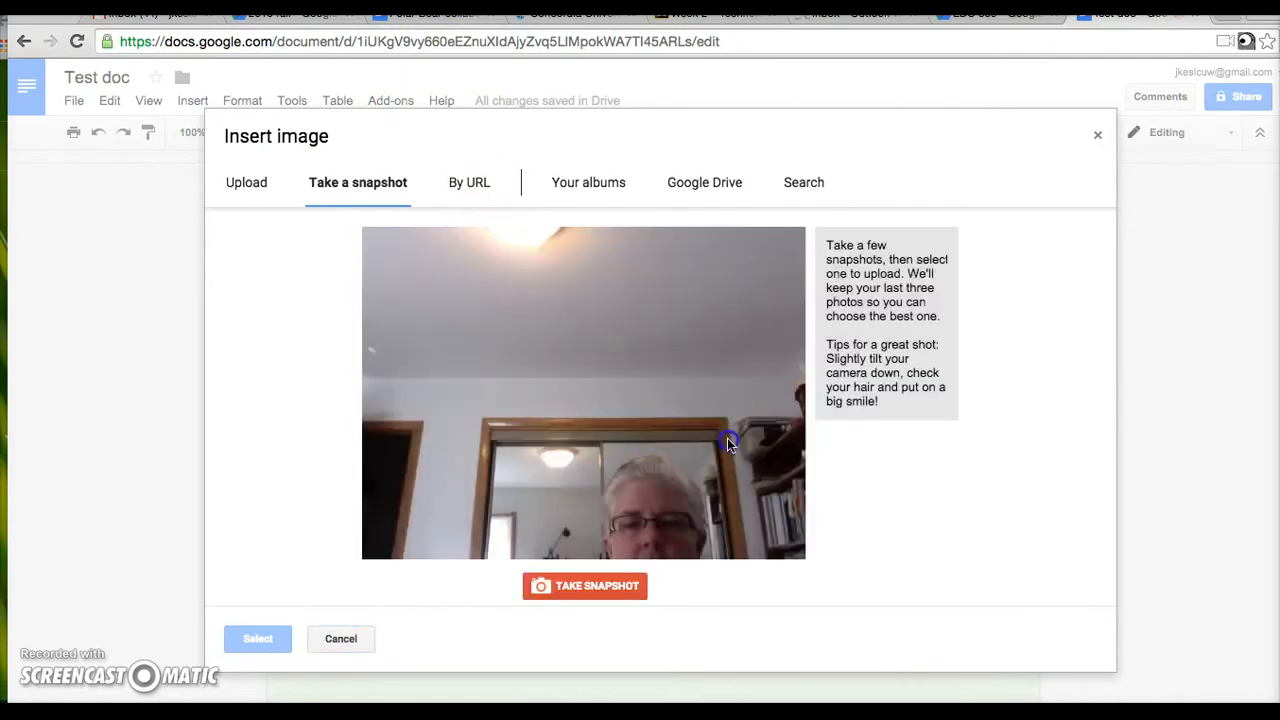
- Insert CertTrain150px.png from Google Drive into the document
{"action": "left_click", "coordinate": [479, 182]}
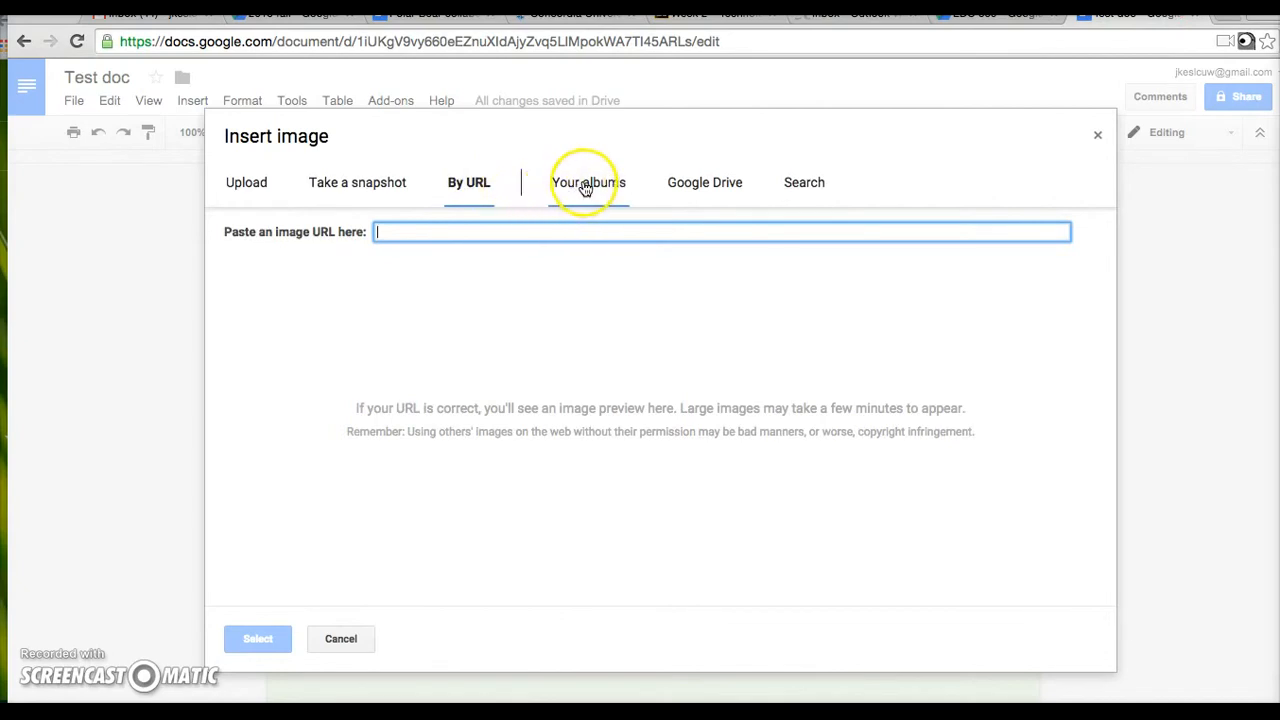
{"action": "left_click", "coordinate": [707, 184]}
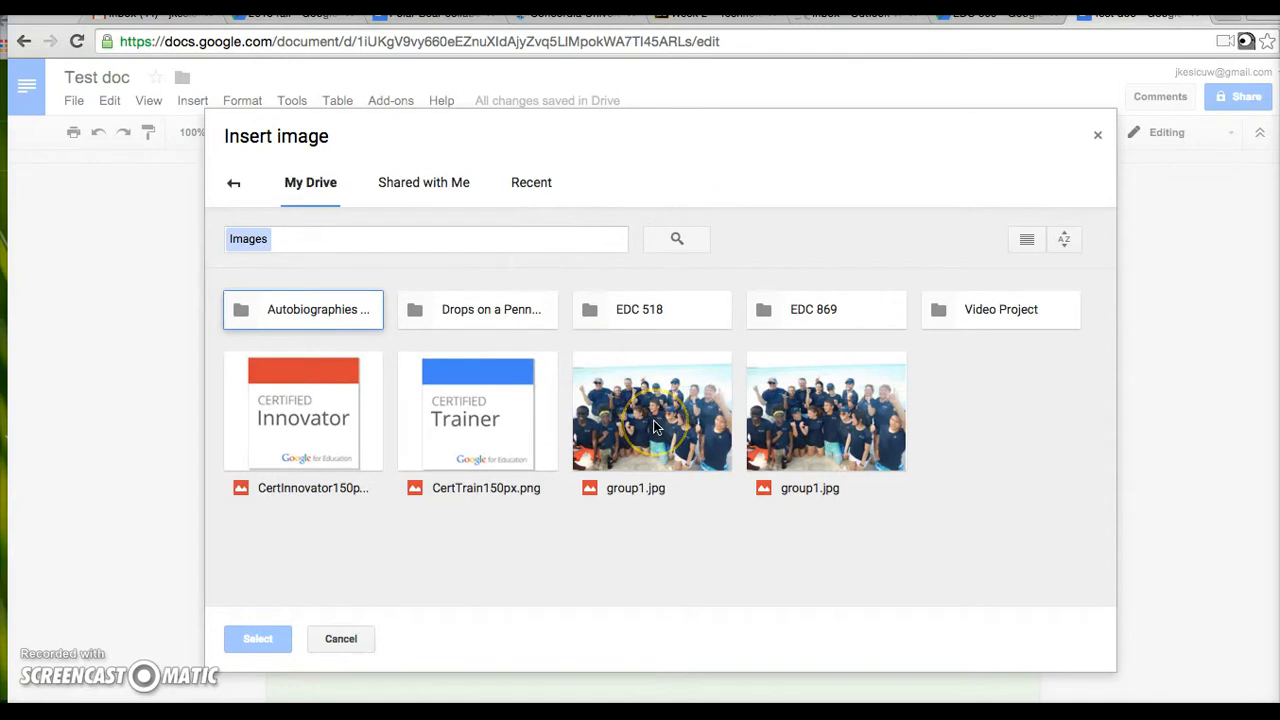
{"action": "double_click", "coordinate": [440, 425]}
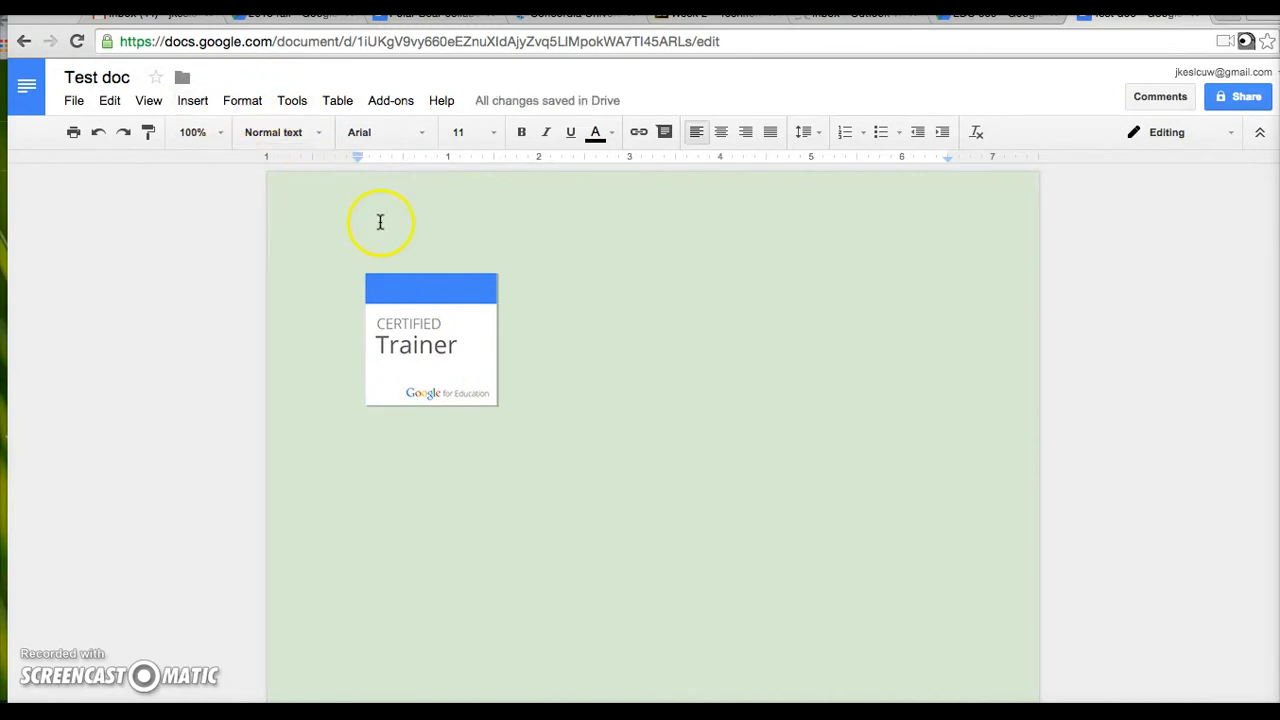
- Crop the Certified Trainer image, extending the crop area beyond its top-left corner
{"action": "left_click", "coordinate": [420, 325]}
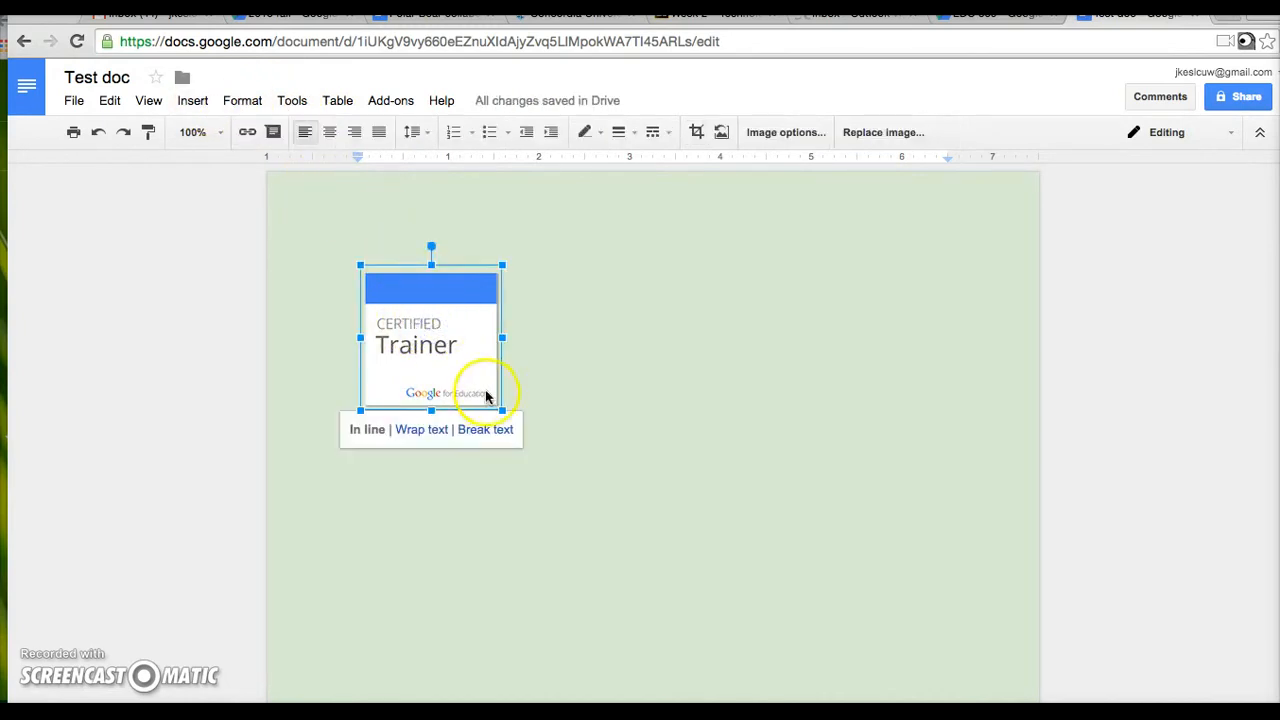
{"action": "left_click", "coordinate": [432, 348]}
{"action": "double_click", "coordinate": [432, 348]}
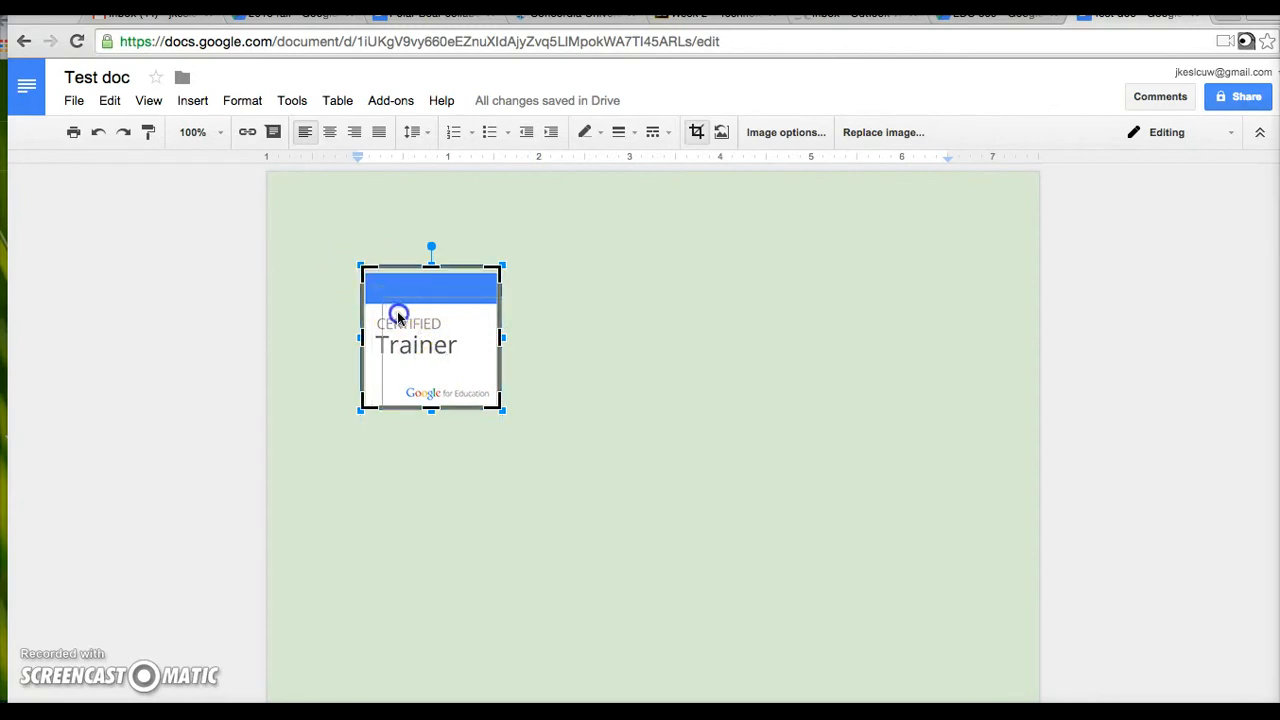
{"action": "left_click_drag", "start_coordinate": [363, 268], "coordinate": [340, 253]}
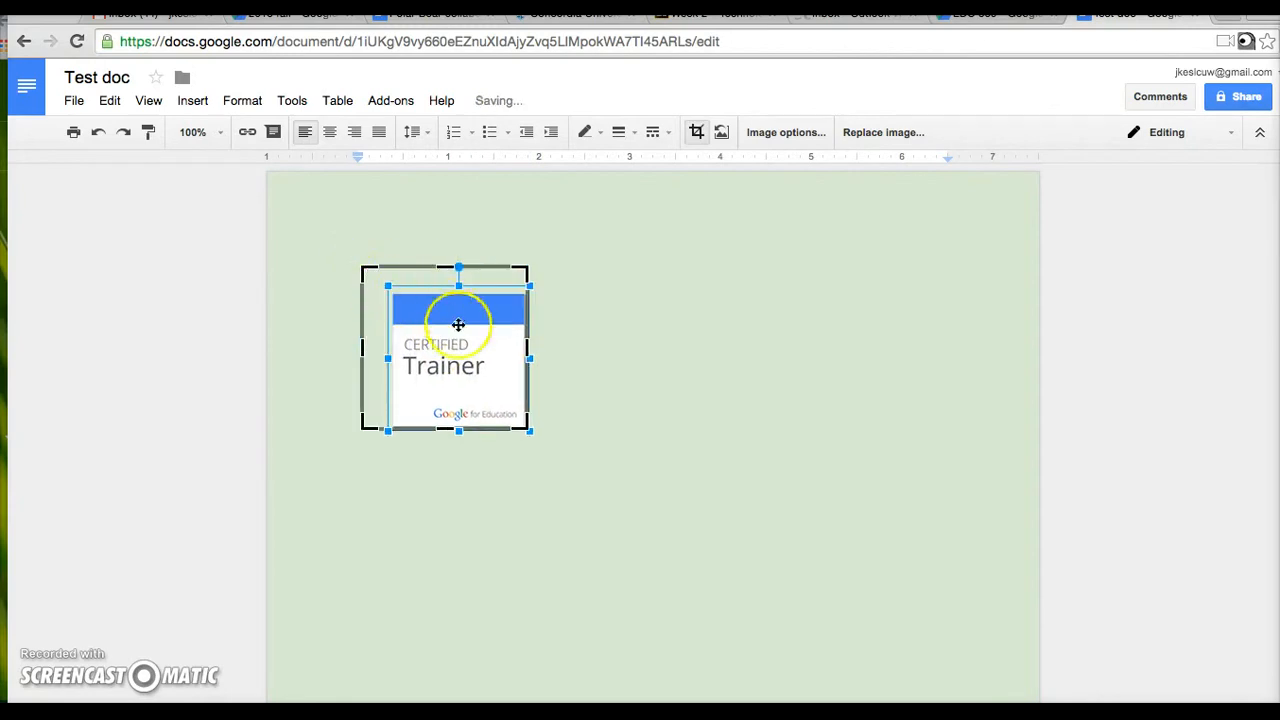
- Set the image's transparency to 43% in Image options, then delete the image
{"action": "right_click", "coordinate": [476, 354]}
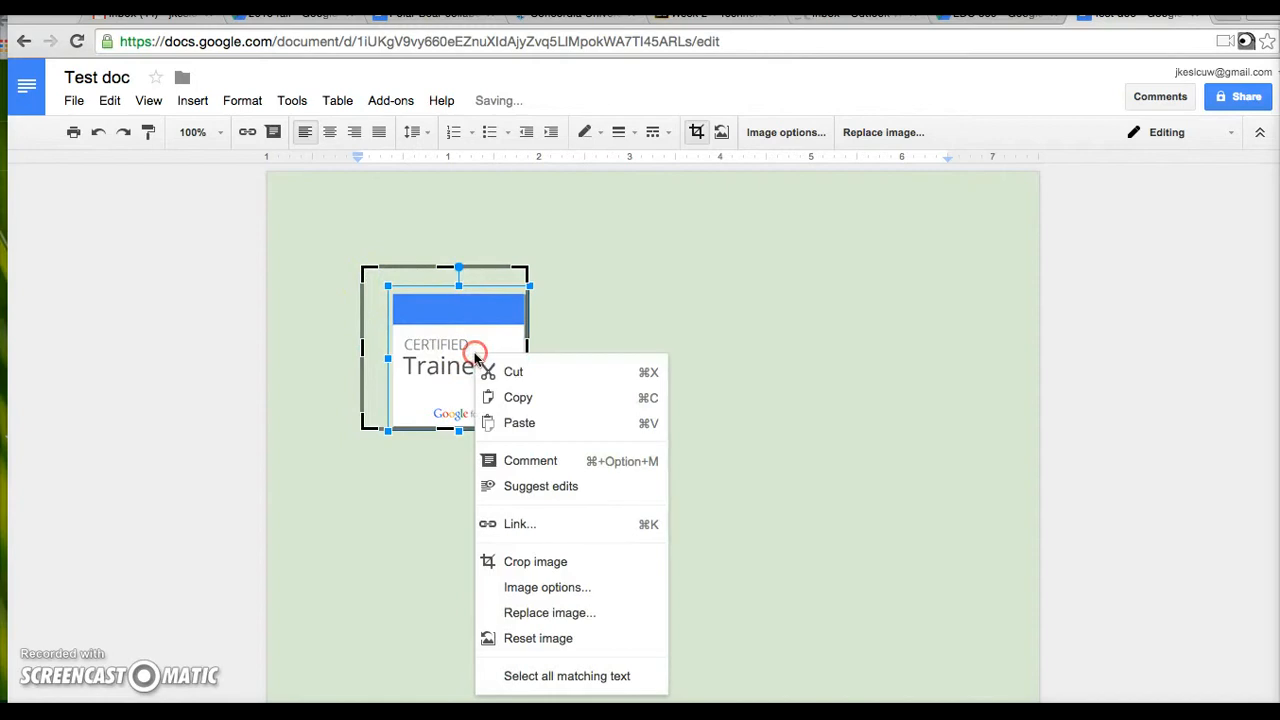
{"action": "left_click", "coordinate": [556, 588]}
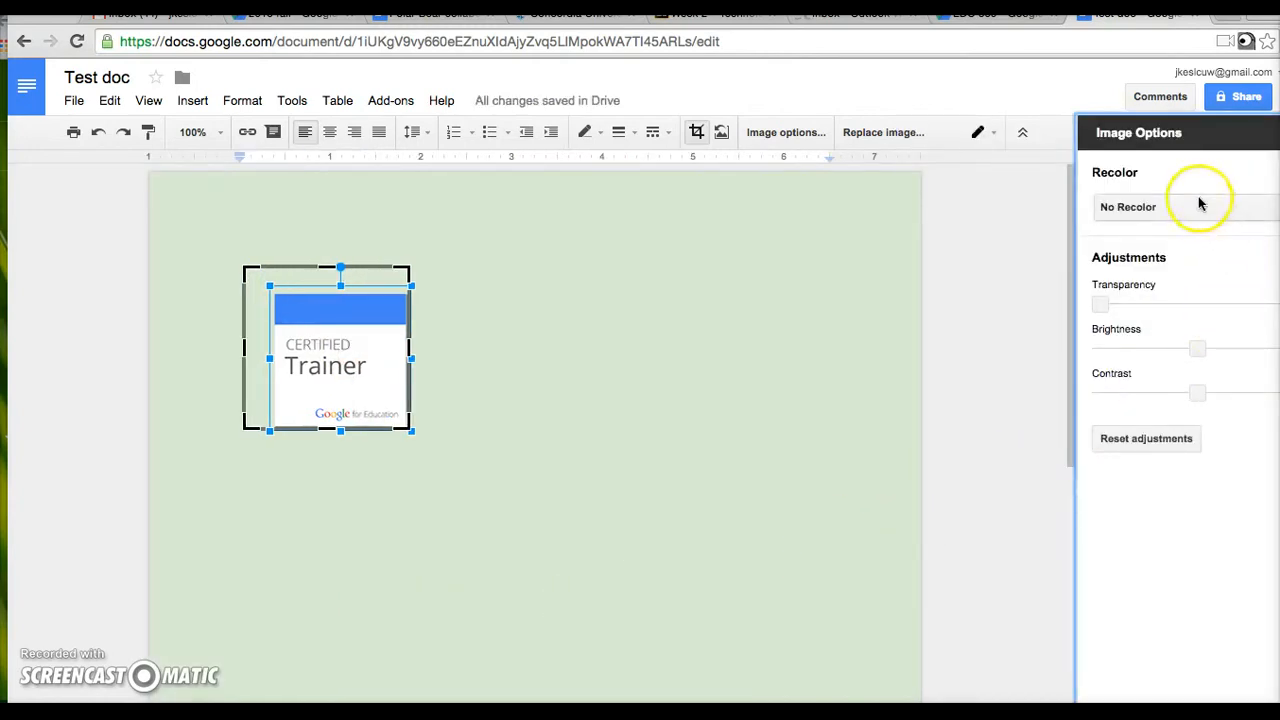
{"action": "left_click_drag", "start_coordinate": [1104, 302], "coordinate": [1144, 303]}
{"action": "left_click", "coordinate": [1279, 133]}
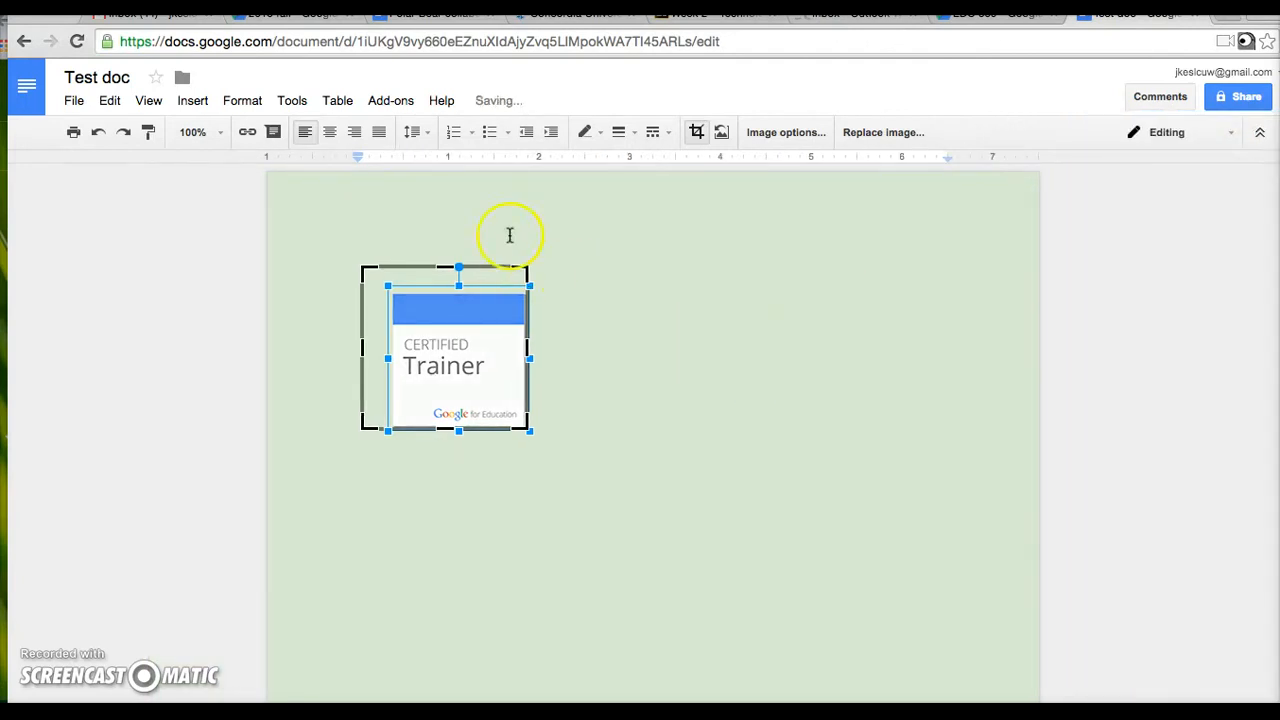
{"action": "key", "text": "Delete"}
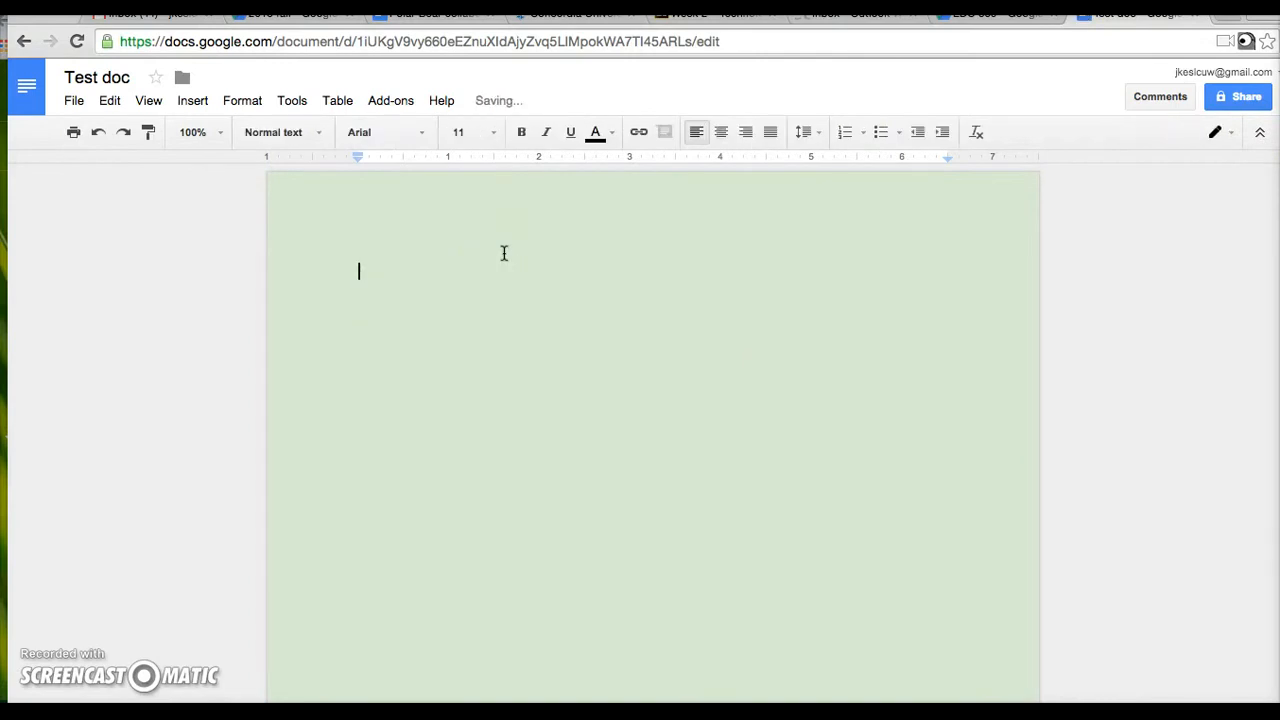
- Browse the Insert menu and type 4 on the first line of the page
{"action": "left_click", "coordinate": [192, 100]}
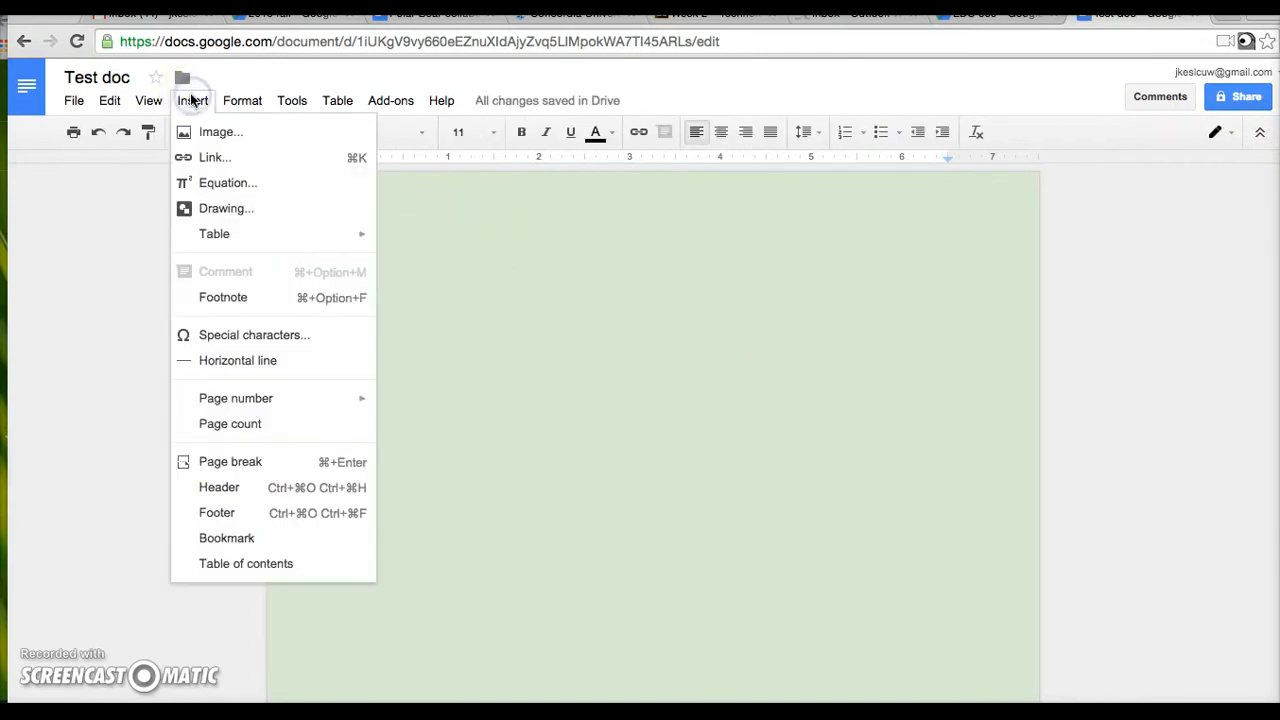
{"action": "left_click", "coordinate": [216, 174]}
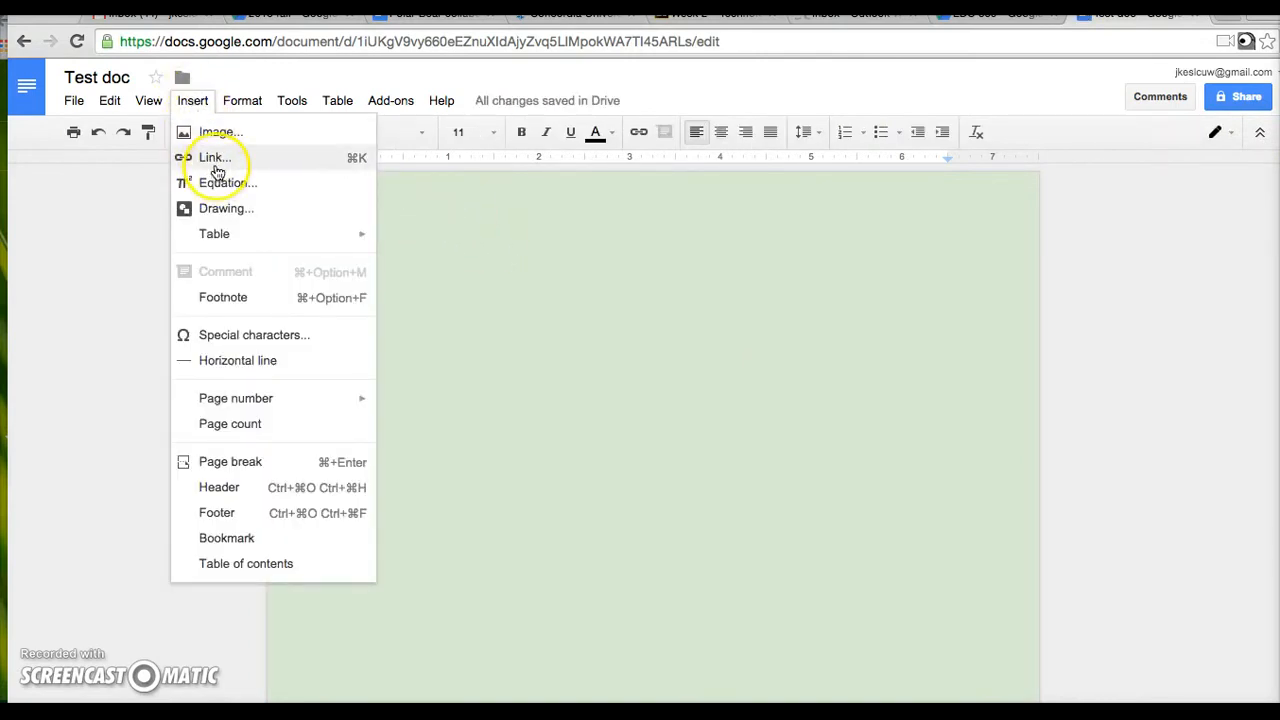
{"action": "left_click", "coordinate": [479, 251]}
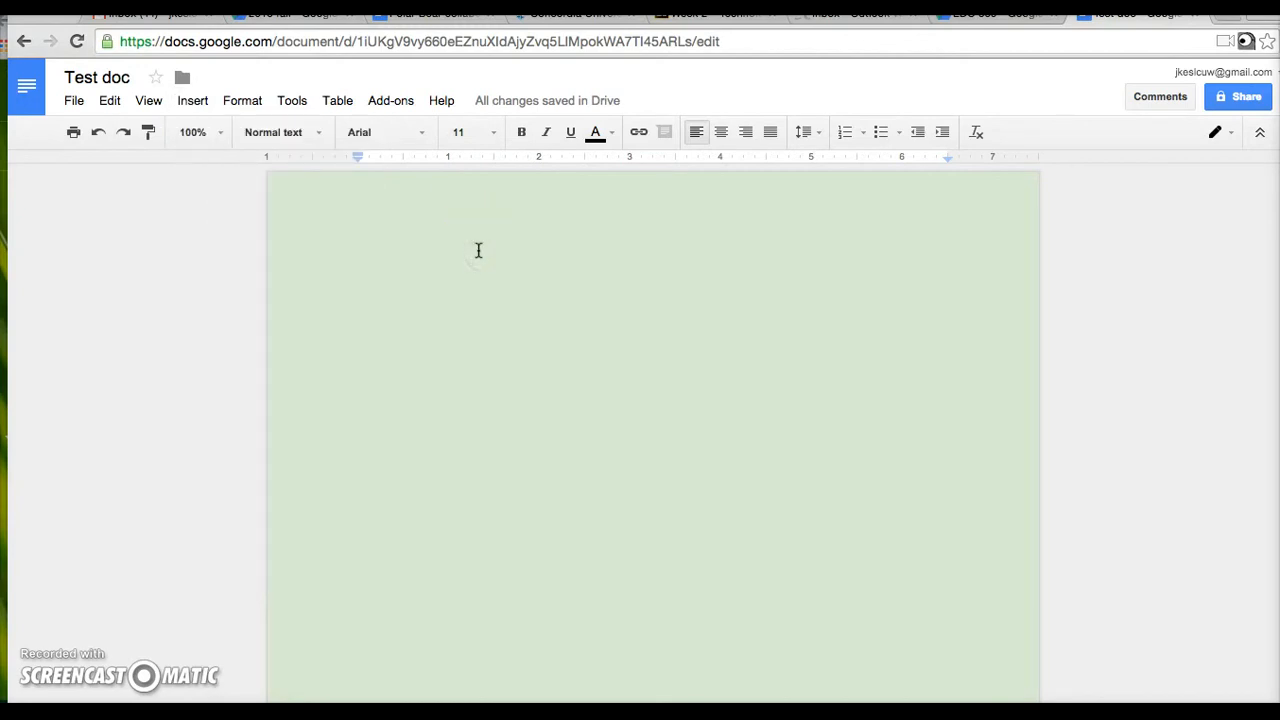
{"action": "type", "text": "4"}
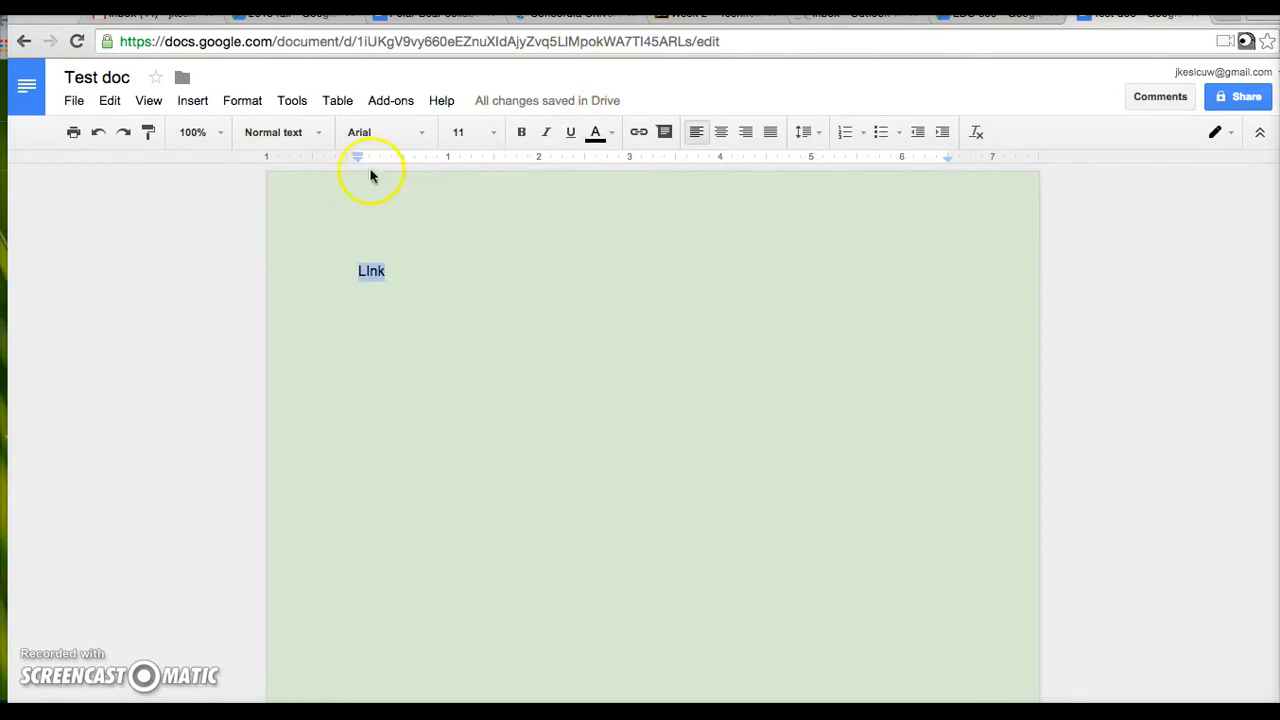
{"action": "left_click", "coordinate": [196, 101]}
{"action": "left_click", "coordinate": [231, 160]}
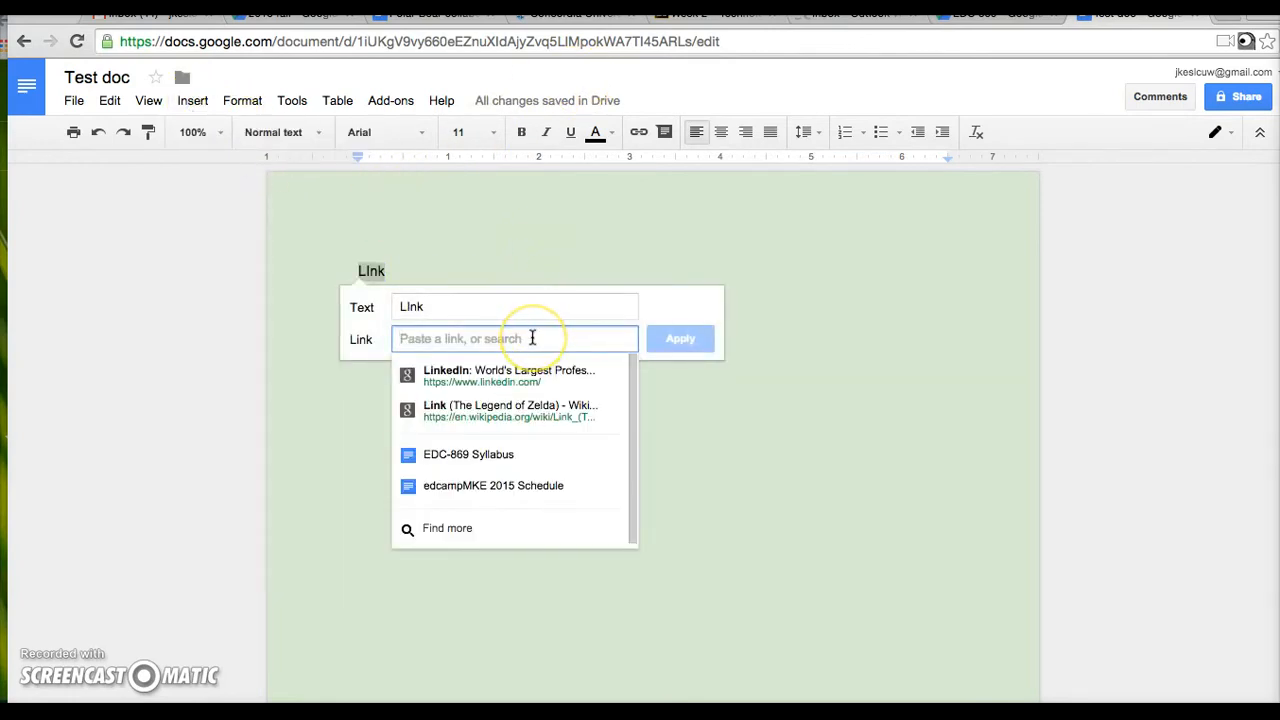
{"action": "type", "text": "jaso"}
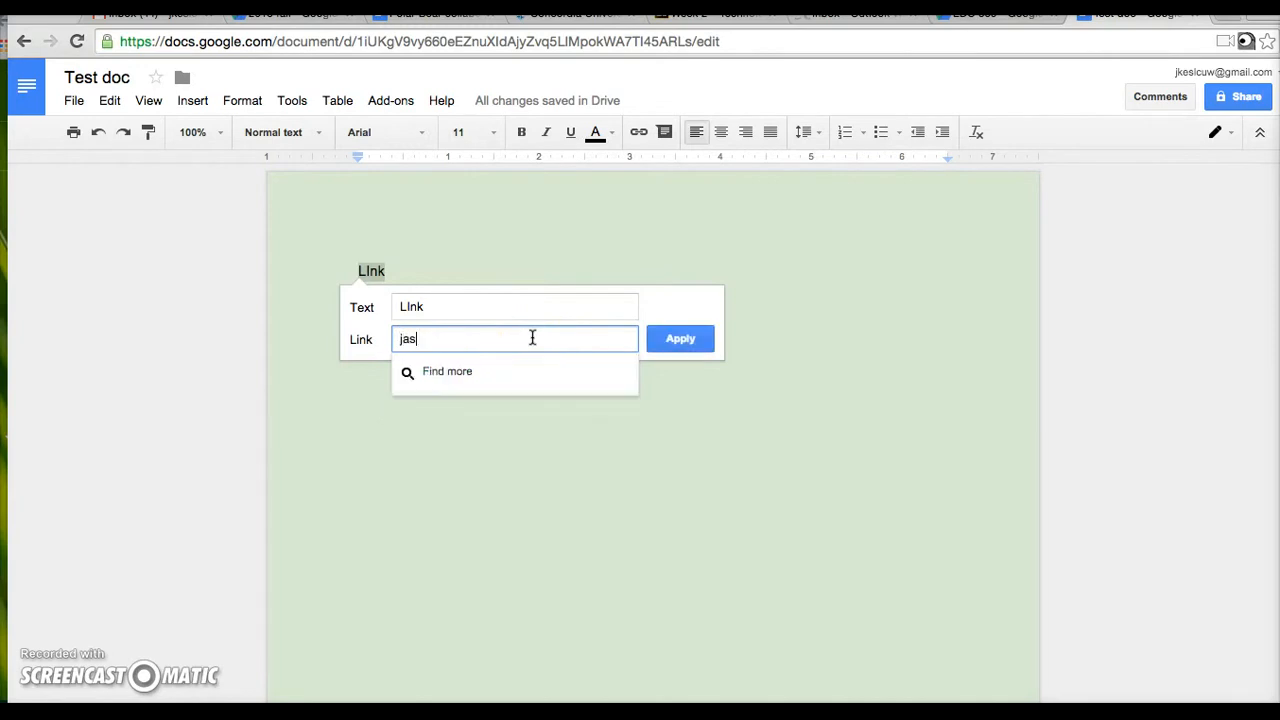
{"action": "key", "text": "Return"}
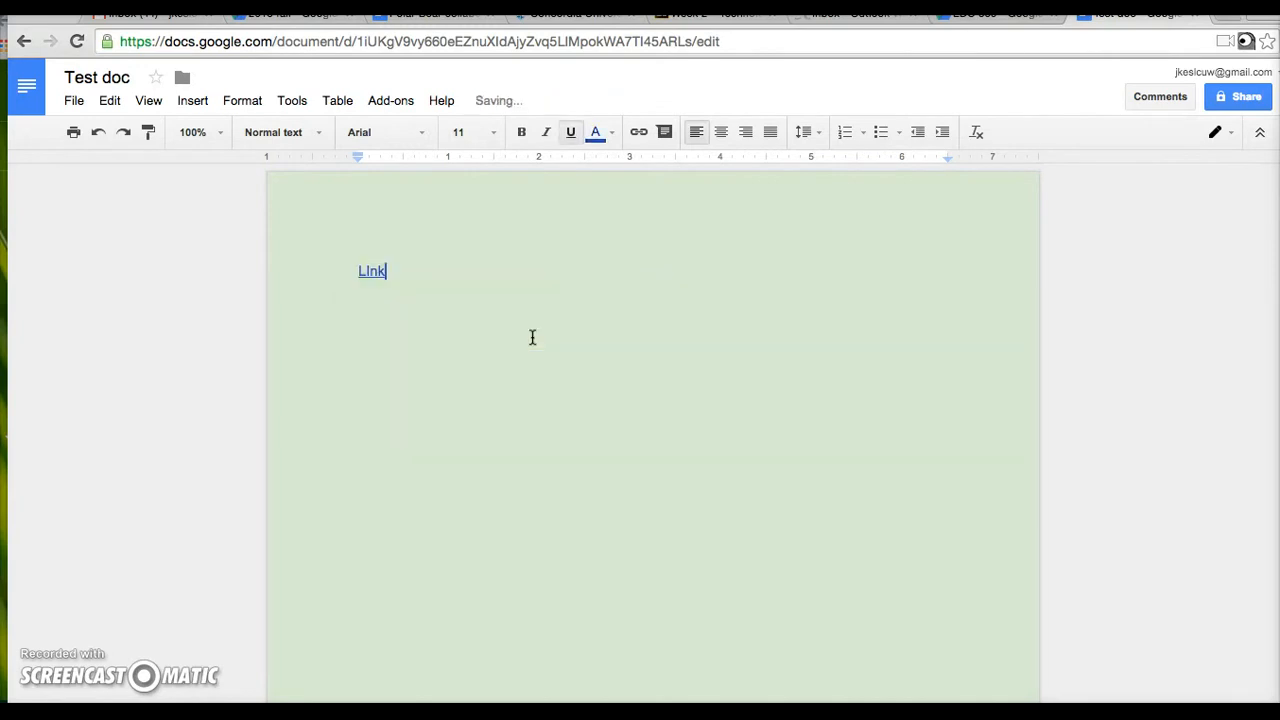
{"action": "left_click", "coordinate": [370, 274]}
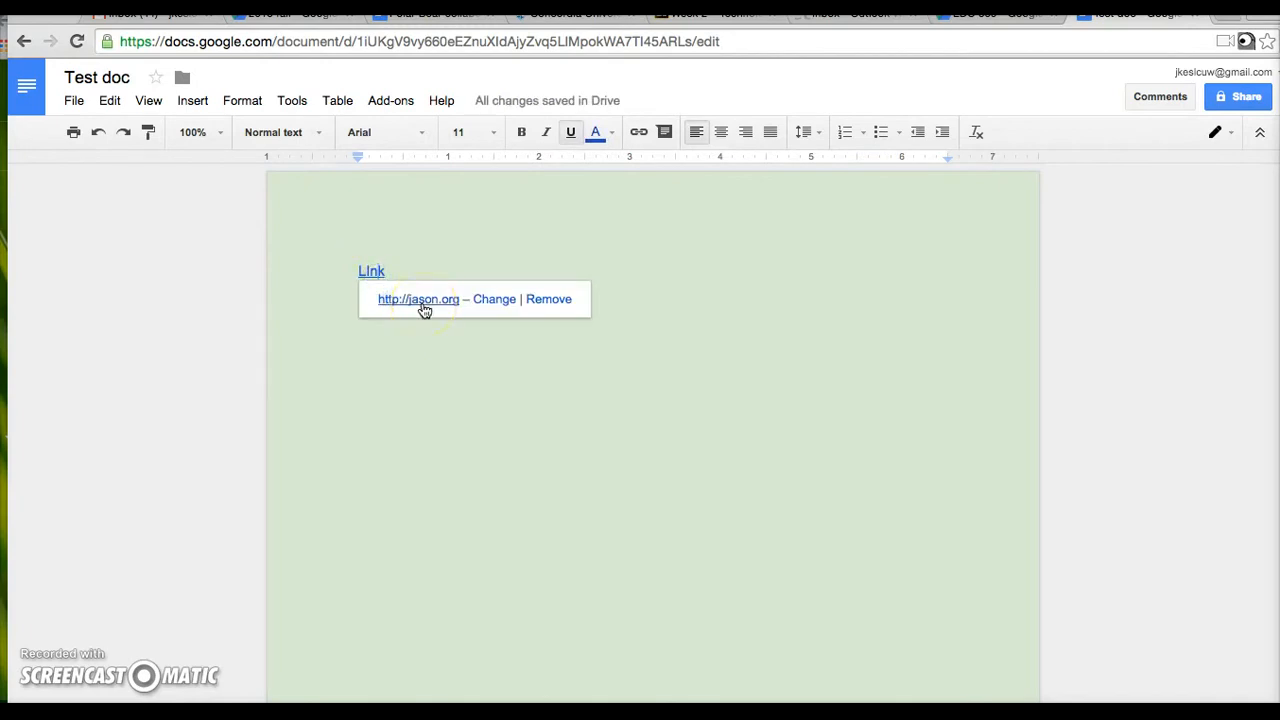
{"action": "left_click", "coordinate": [191, 102]}
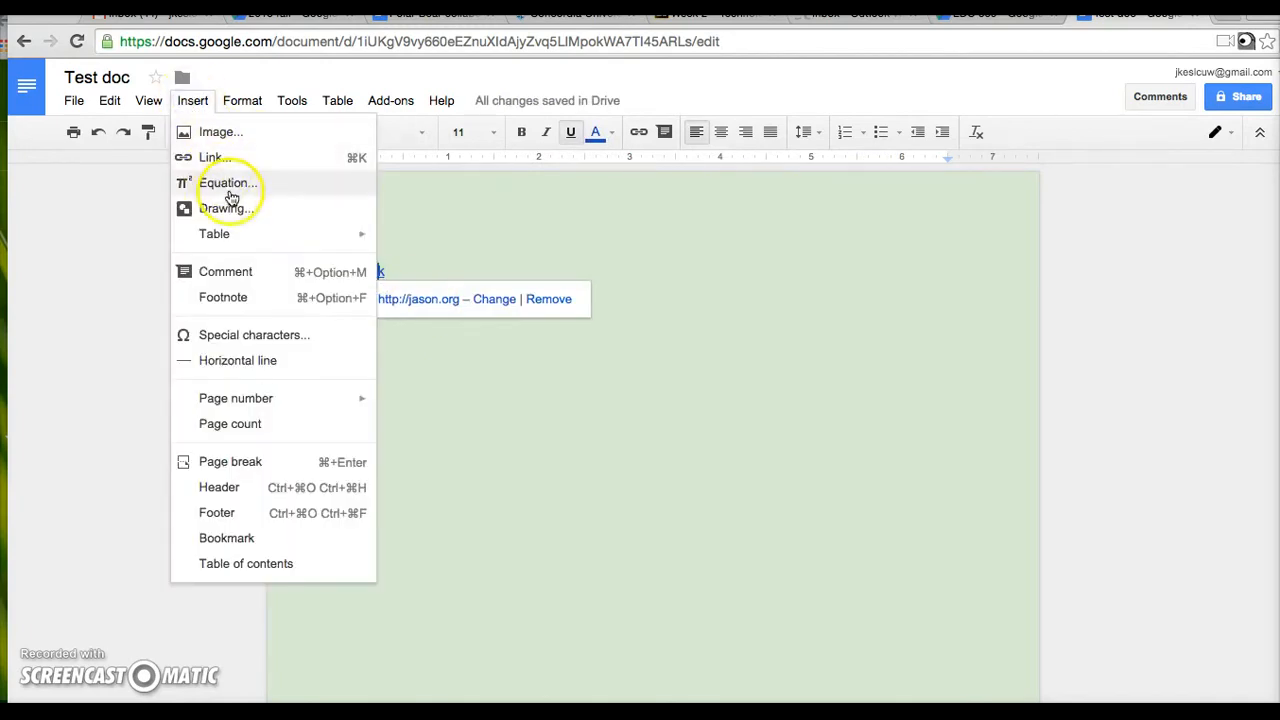
- Draw a red-filled donut shape in a new drawing and save it into the document
{"action": "left_click", "coordinate": [235, 211]}
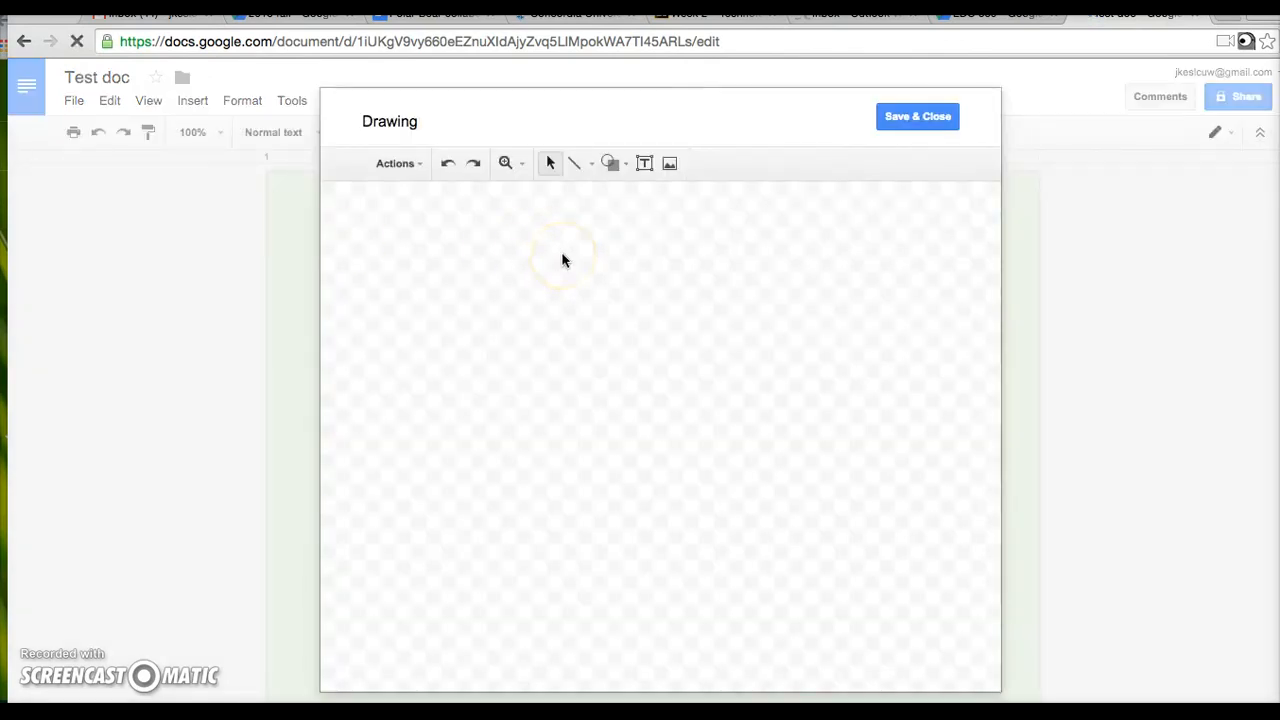
{"action": "left_click", "coordinate": [600, 241]}
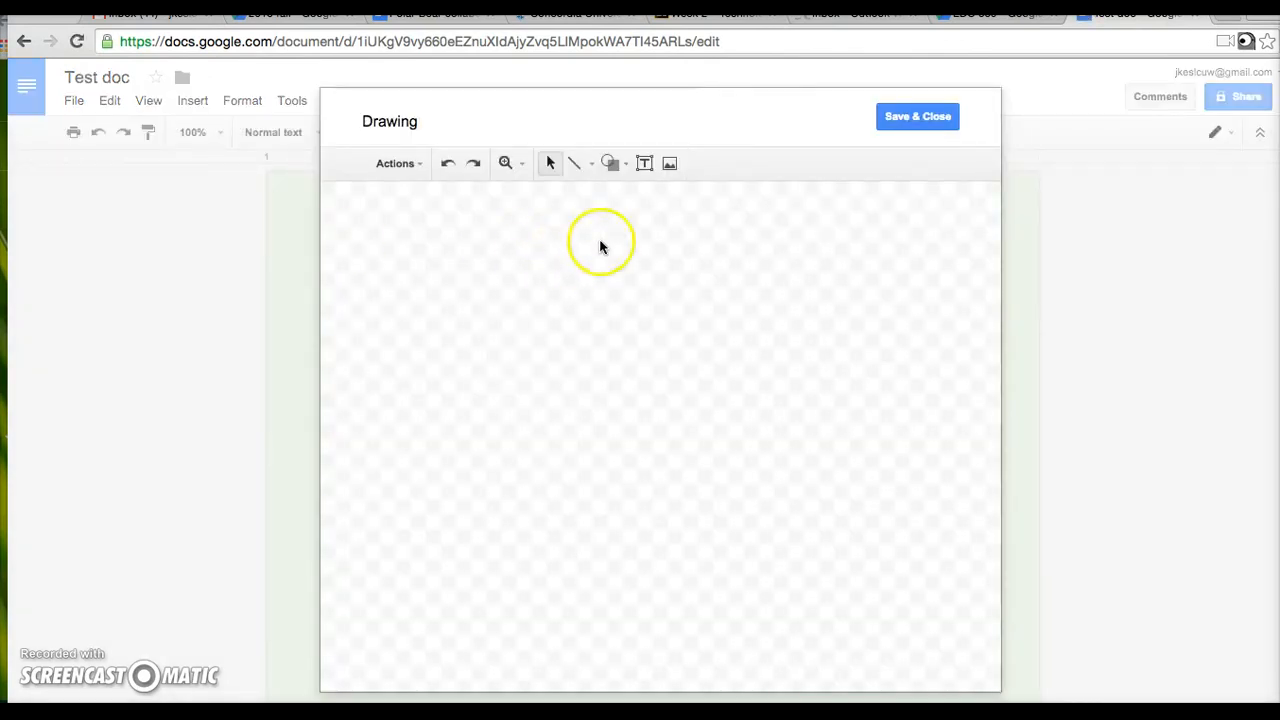
{"action": "left_click", "coordinate": [612, 166]}
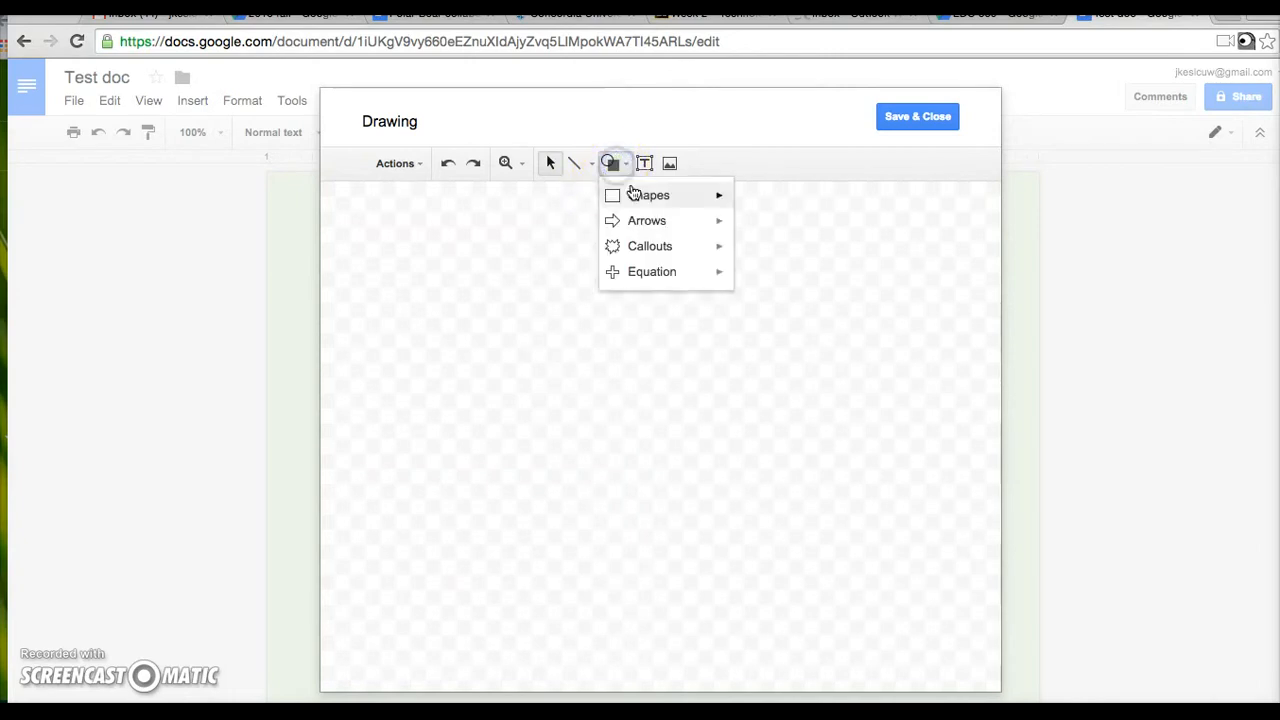
{"action": "mouse_move", "coordinate": [632, 201]}
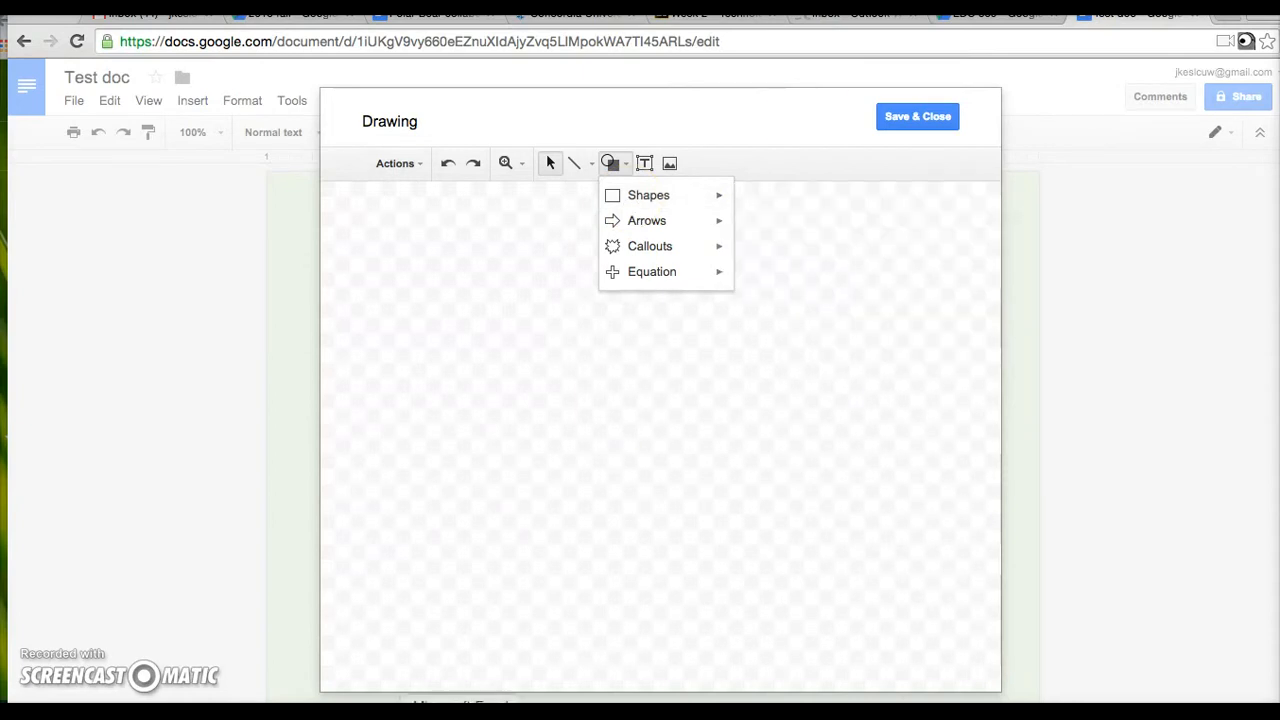
{"action": "mouse_move", "coordinate": [689, 194]}
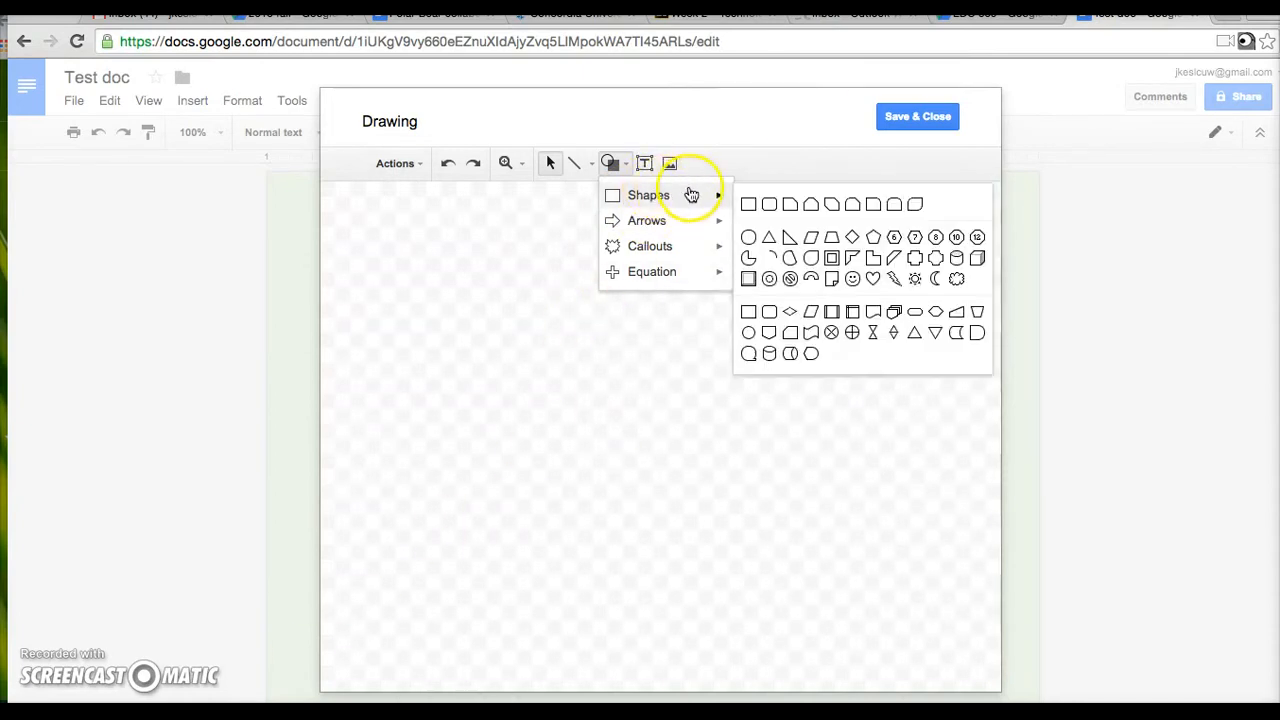
{"action": "left_click", "coordinate": [766, 278]}
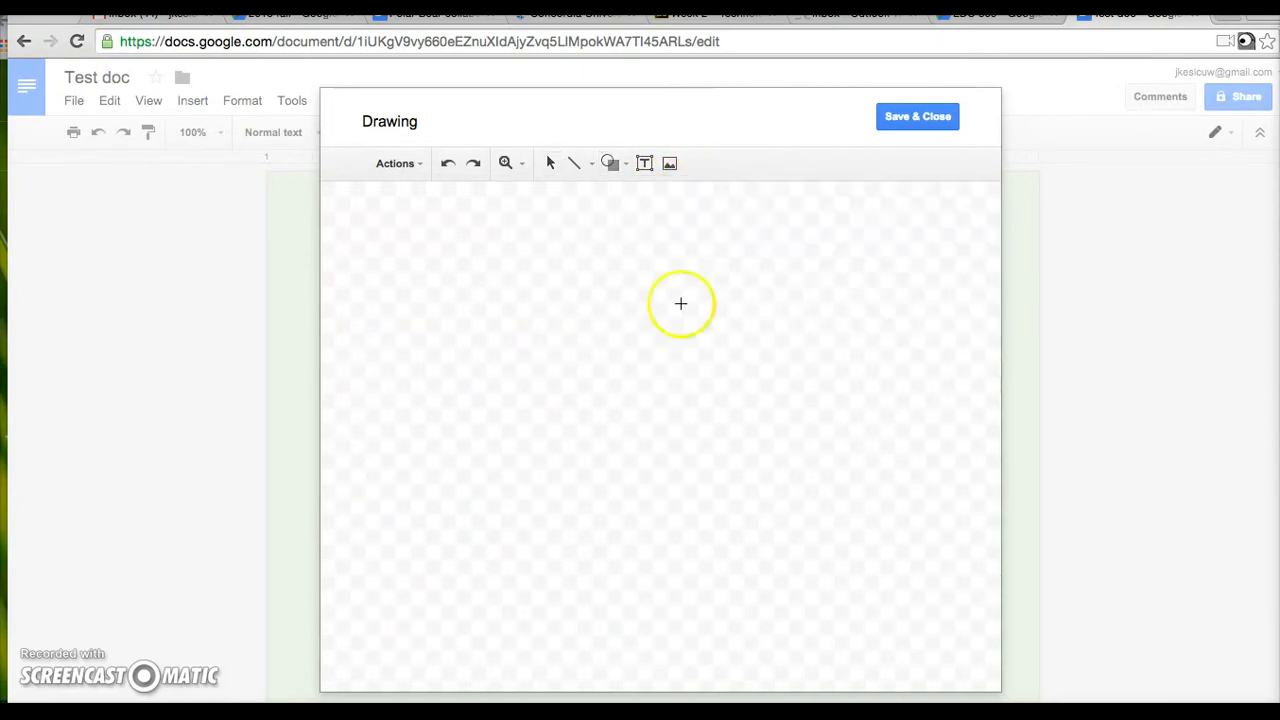
{"action": "mouse_move", "coordinate": [563, 286]}
{"action": "left_mouse_down"}
{"action": "mouse_move", "coordinate": [749, 389]}
{"action": "mouse_move", "coordinate": [686, 586]}
{"action": "mouse_move", "coordinate": [734, 563]}
{"action": "left_mouse_up"}
{"action": "left_click", "coordinate": [708, 164]}
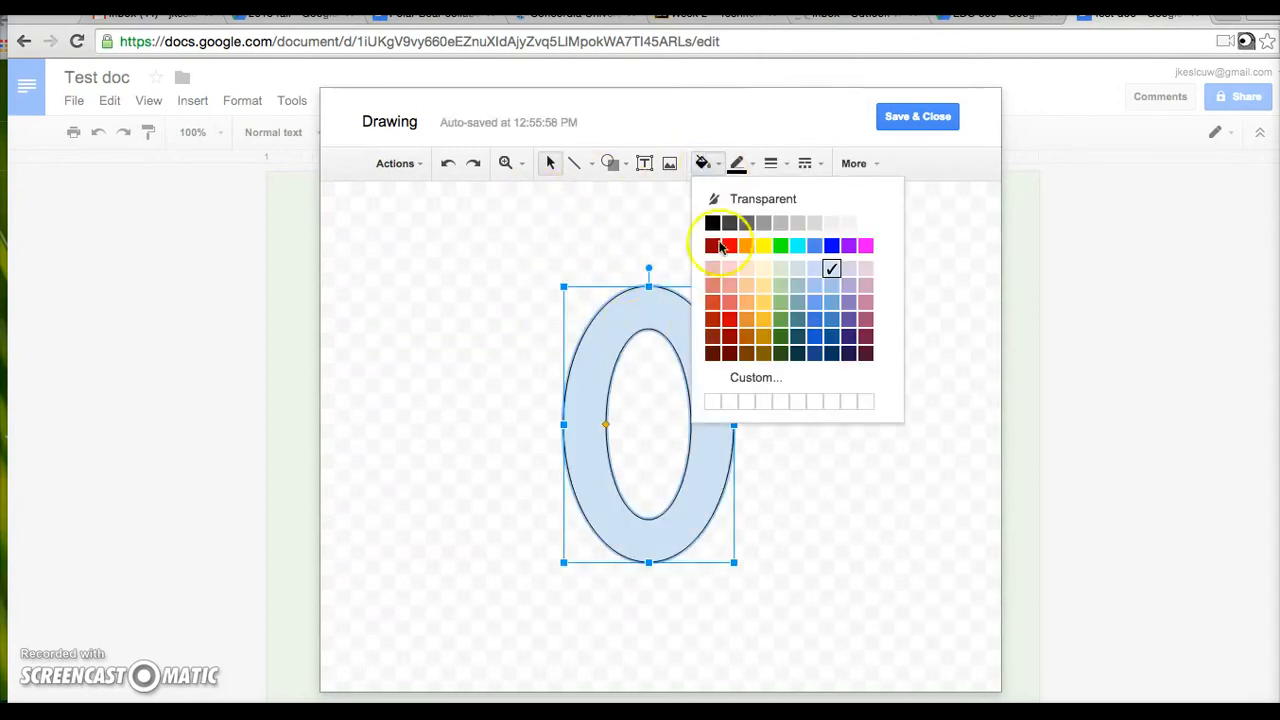
{"action": "left_click", "coordinate": [729, 305]}
{"action": "left_click", "coordinate": [771, 368]}
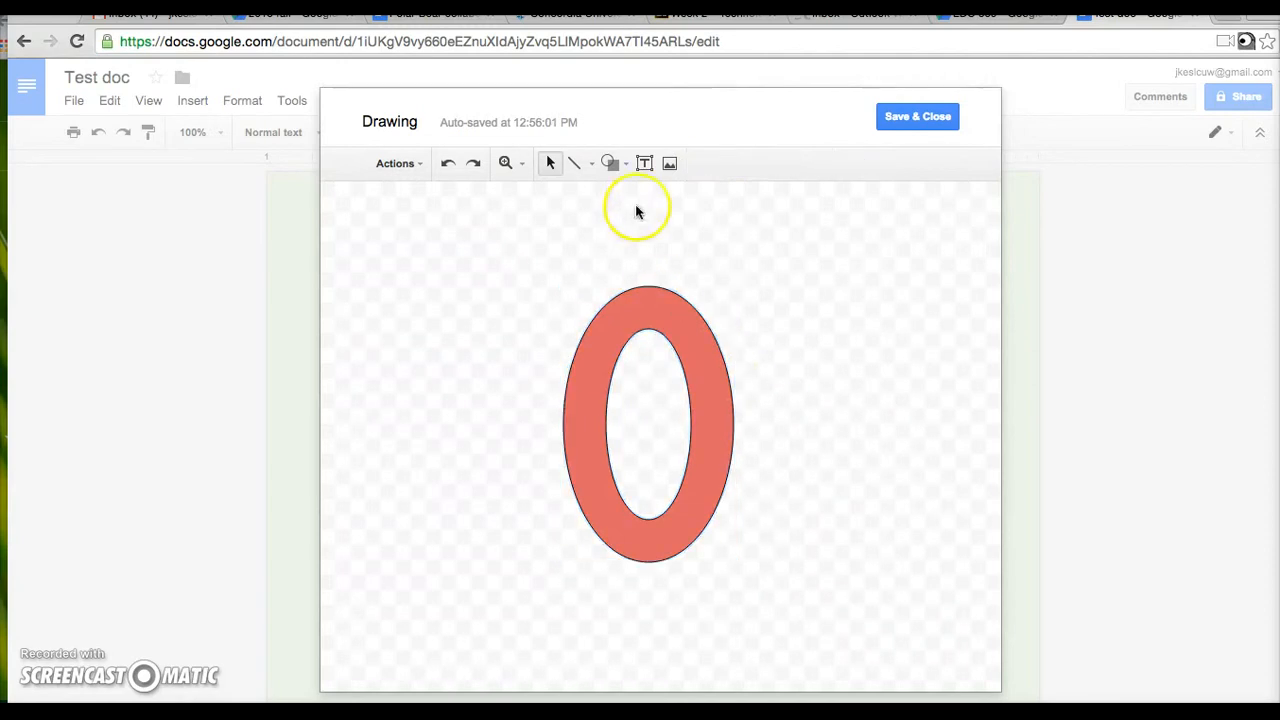
{"action": "left_click", "coordinate": [910, 130]}
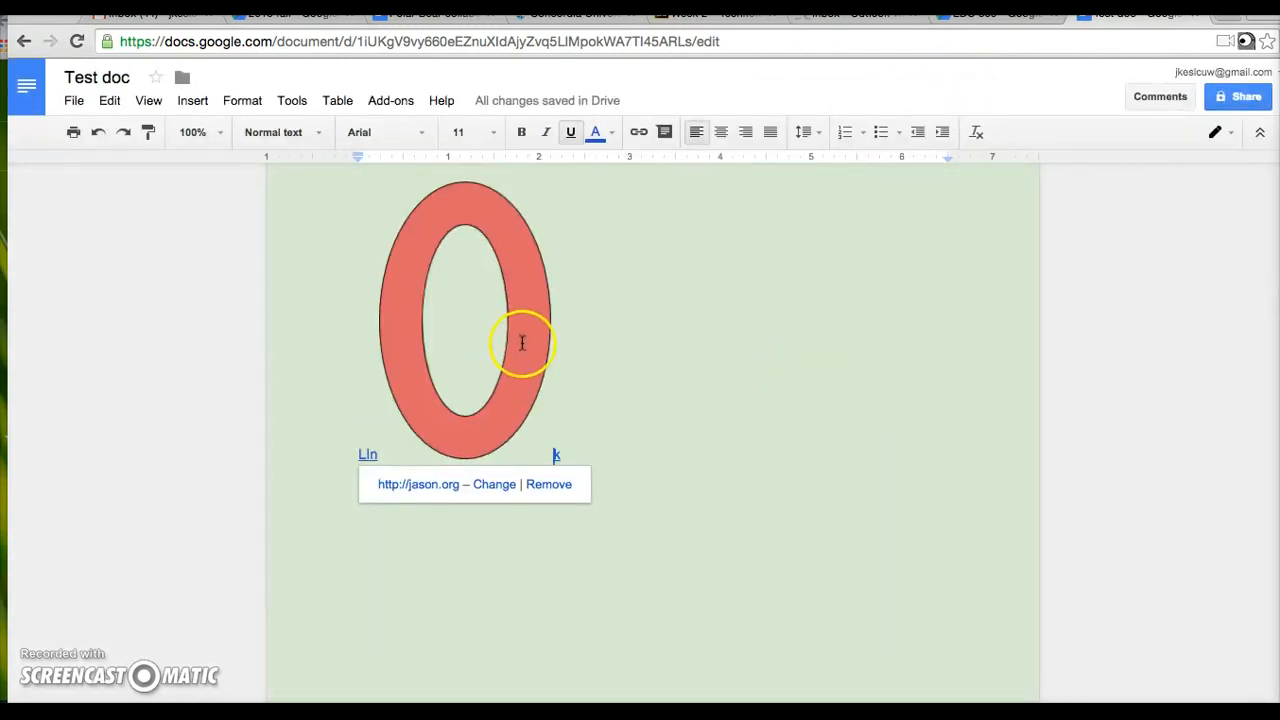
- Undo the ring drawing and add an empty line below the LInk link
{"action": "left_click", "coordinate": [98, 131]}
{"action": "left_click", "coordinate": [428, 186]}
{"action": "key", "text": "Return"}
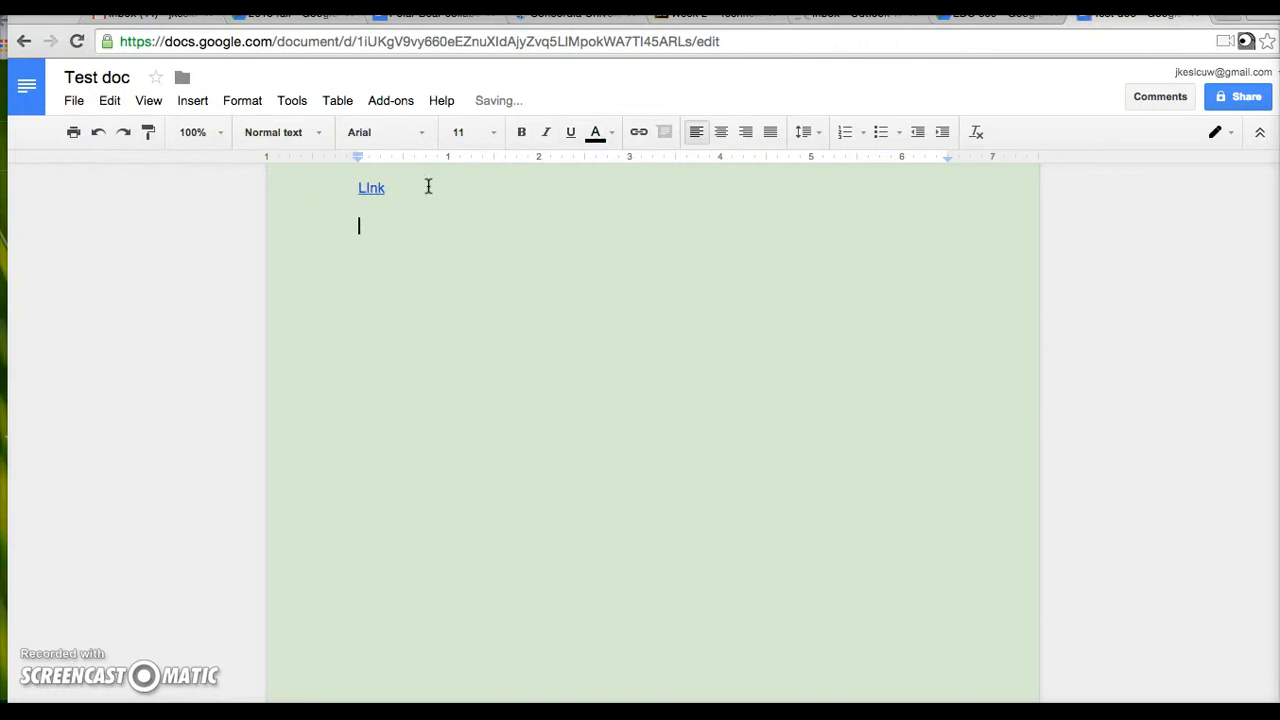
- Start a new drawing from the Insert menu and close it empty
{"action": "left_click", "coordinate": [192, 100]}
{"action": "left_click", "coordinate": [246, 210]}
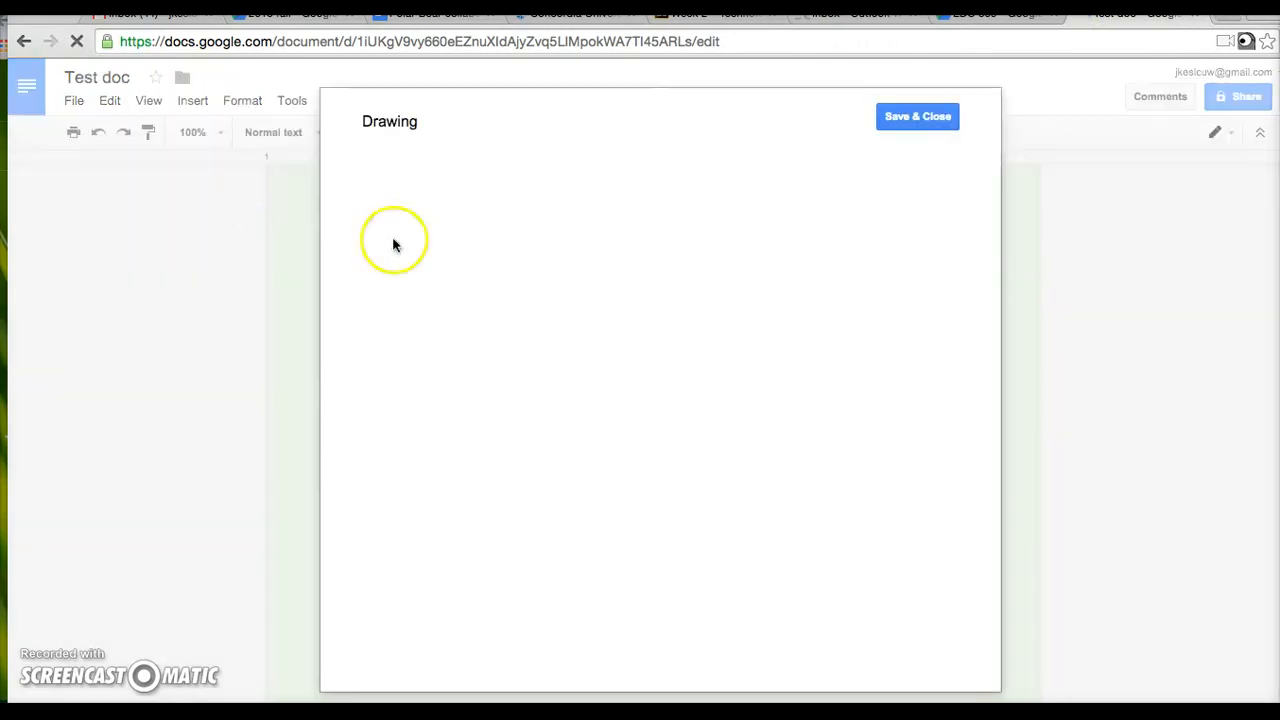
{"action": "left_click", "coordinate": [910, 121]}
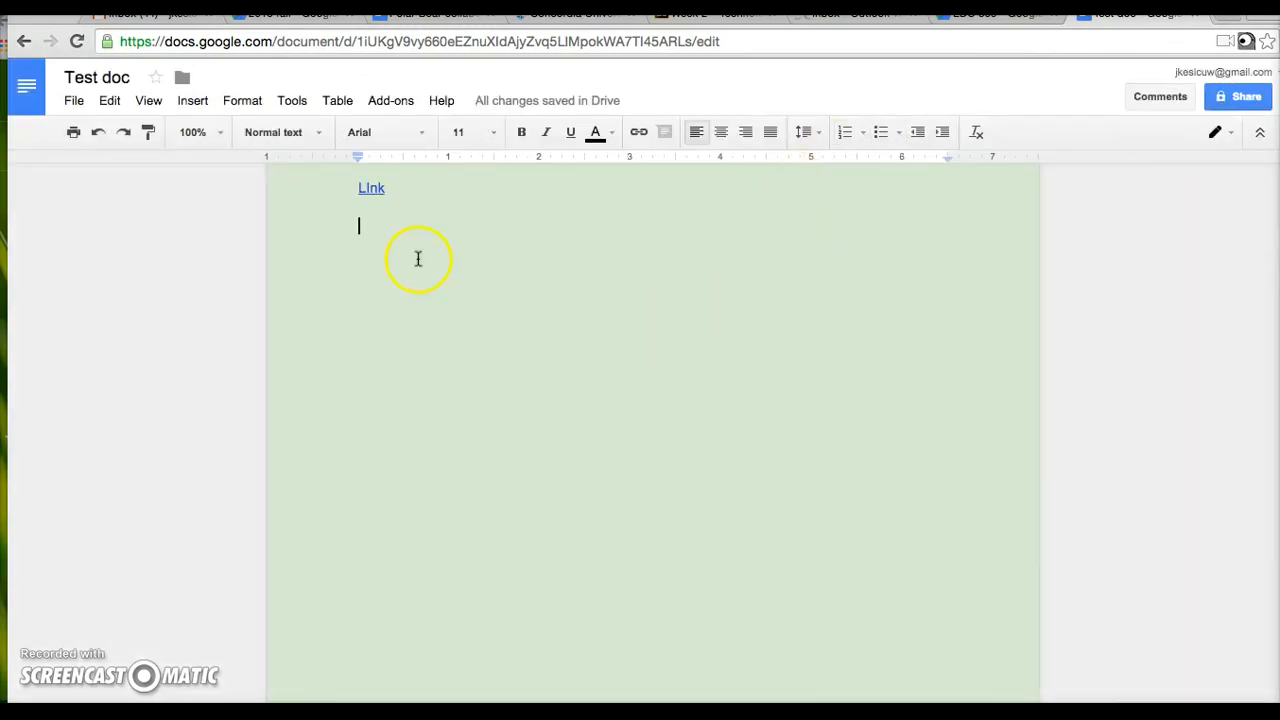
- Insert a 3 x 3 table below LInk and select the first two top-row cells
{"action": "left_click", "coordinate": [205, 101]}
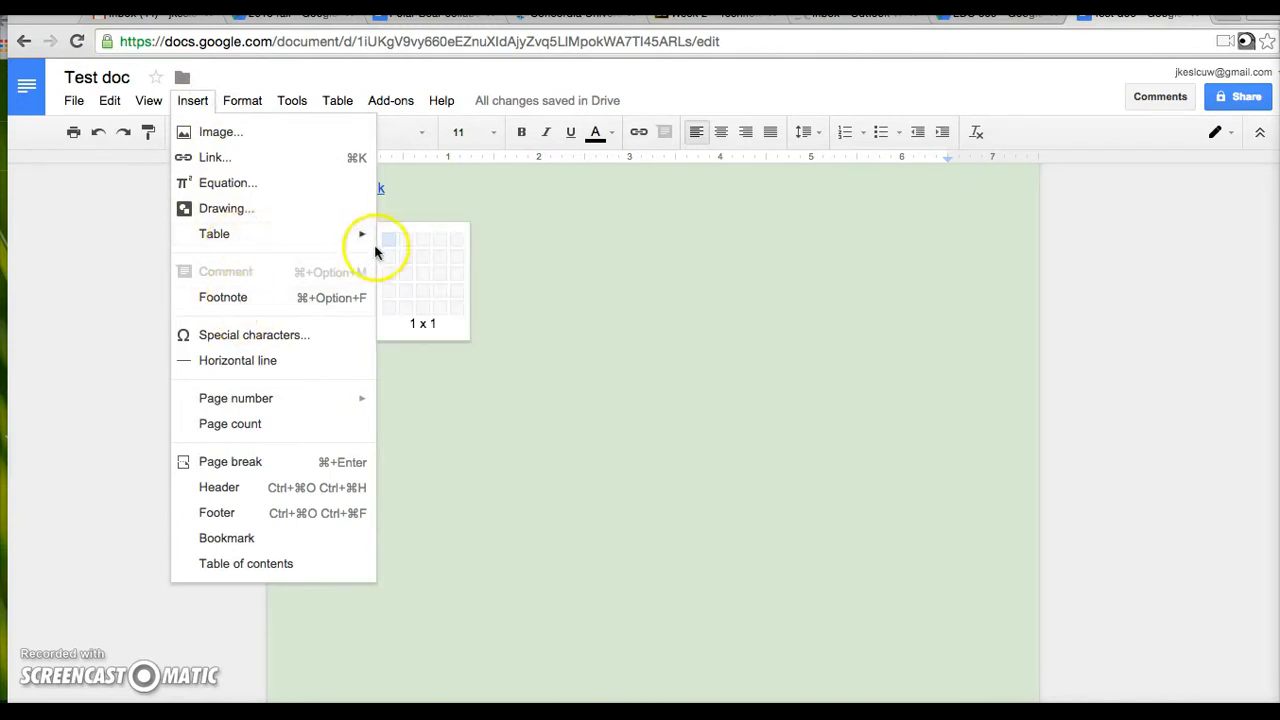
{"action": "mouse_move", "coordinate": [366, 240]}
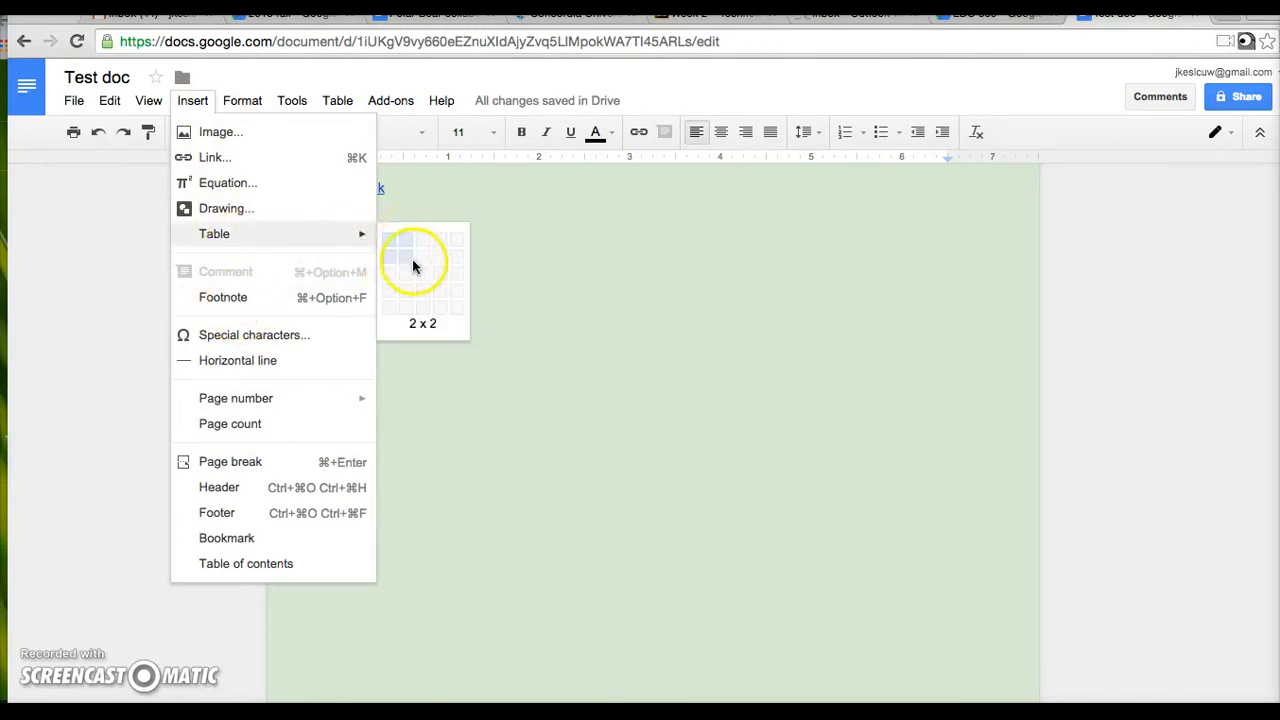
{"action": "left_click", "coordinate": [424, 276]}
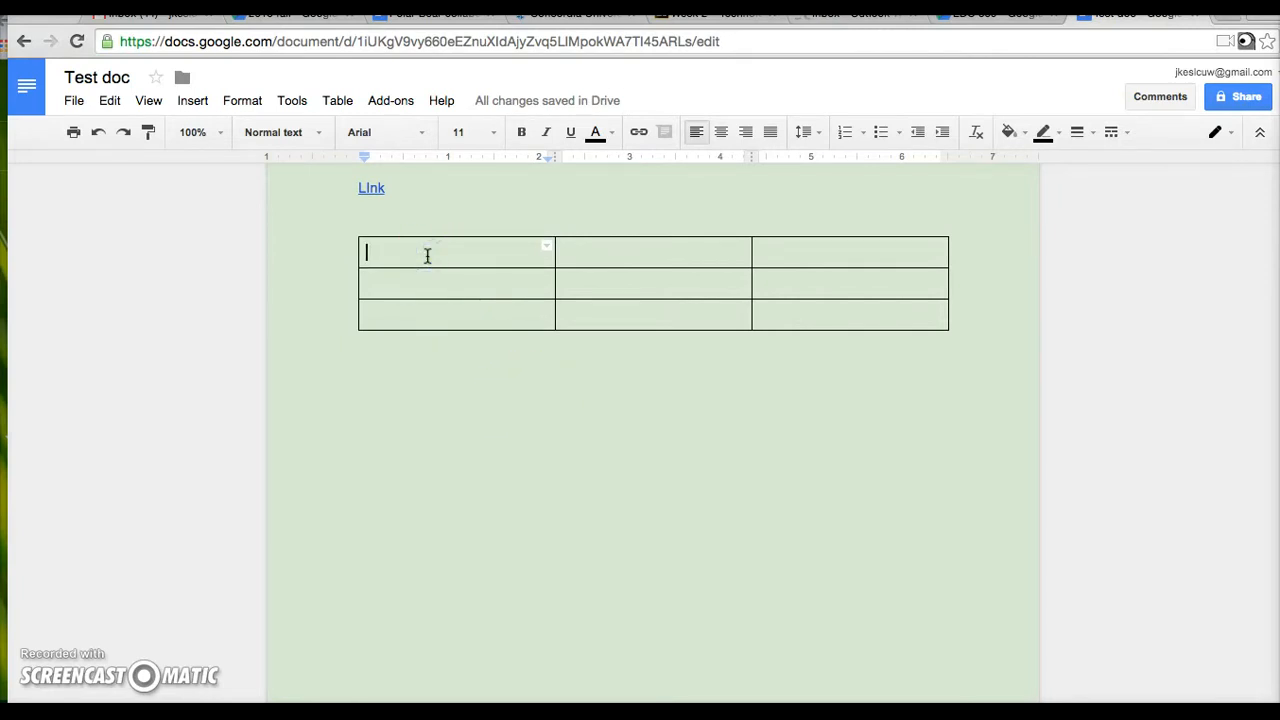
{"action": "left_click_drag", "start_coordinate": [427, 256], "coordinate": [590, 258]}
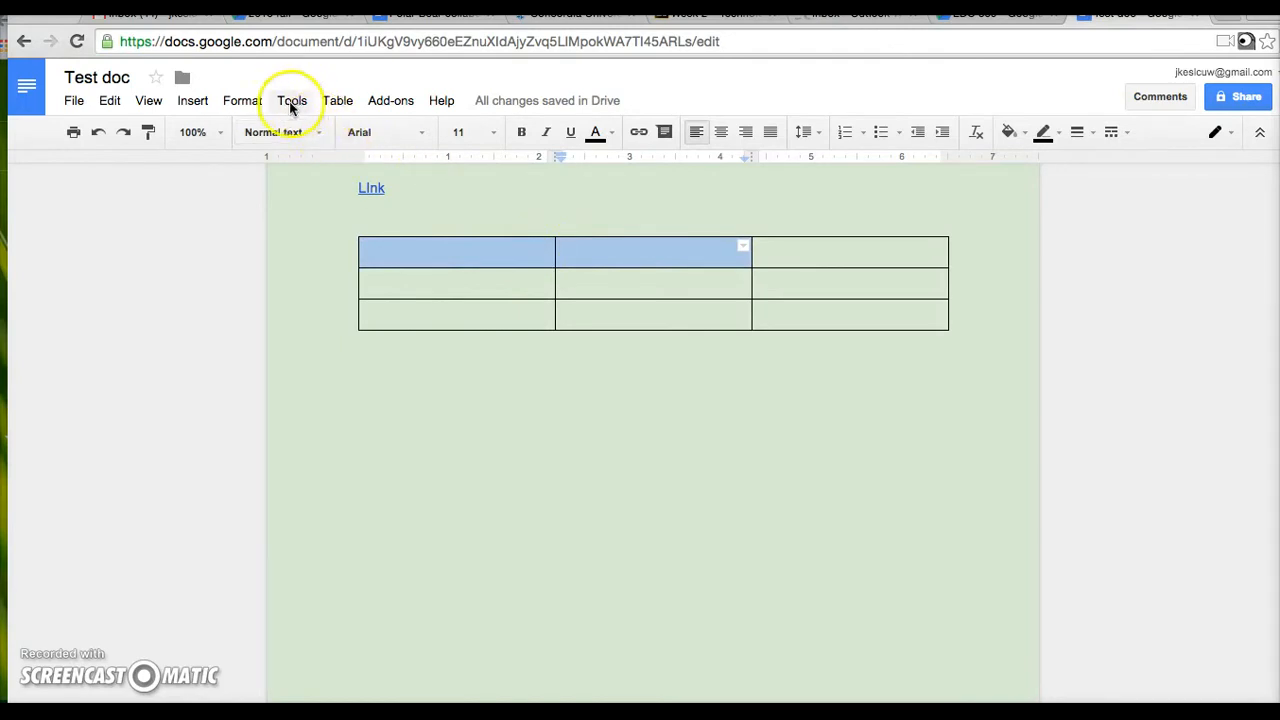
- Merge the two selected top-row cells and fill the merged cell orange
{"action": "left_click", "coordinate": [339, 100]}
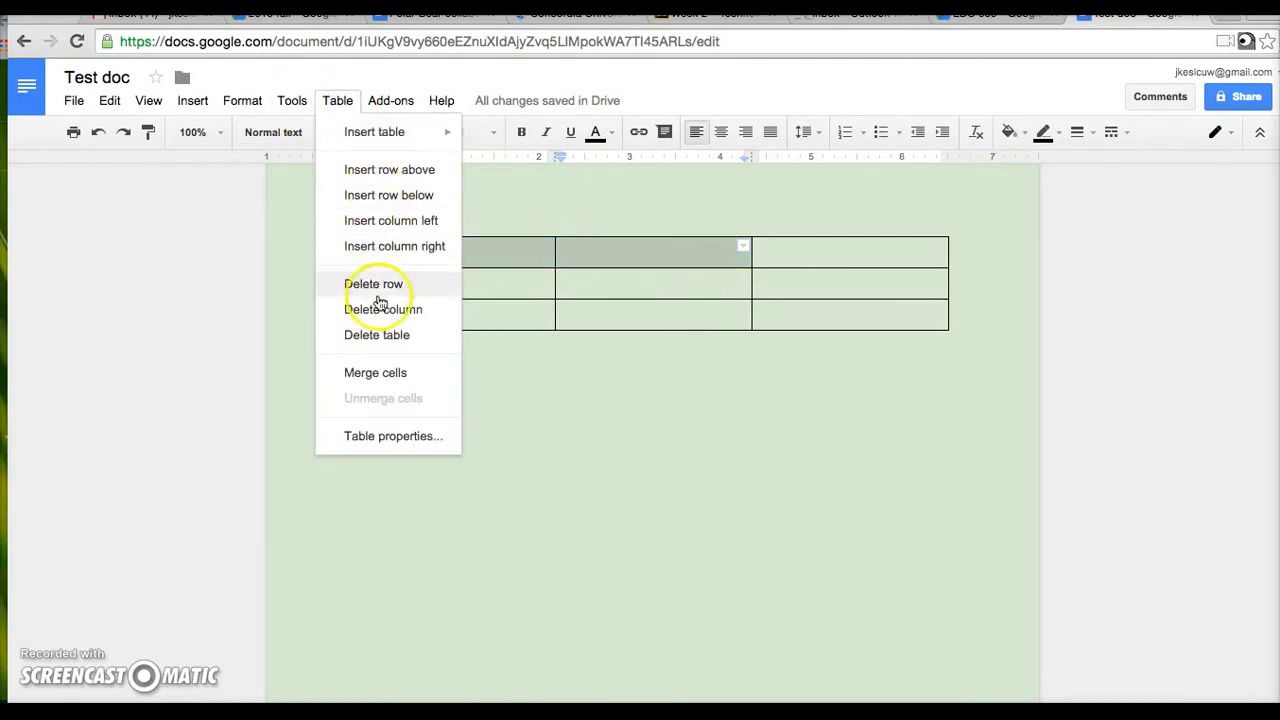
{"action": "left_click", "coordinate": [388, 376]}
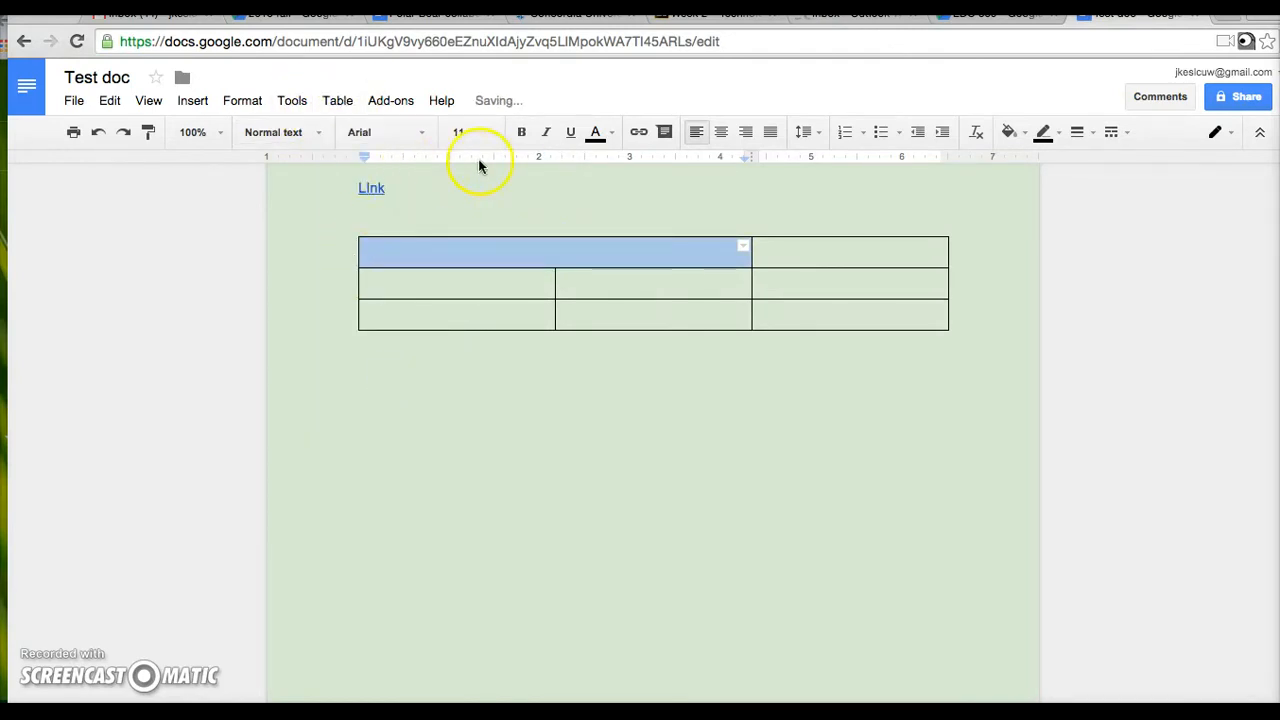
{"action": "left_click", "coordinate": [1012, 132]}
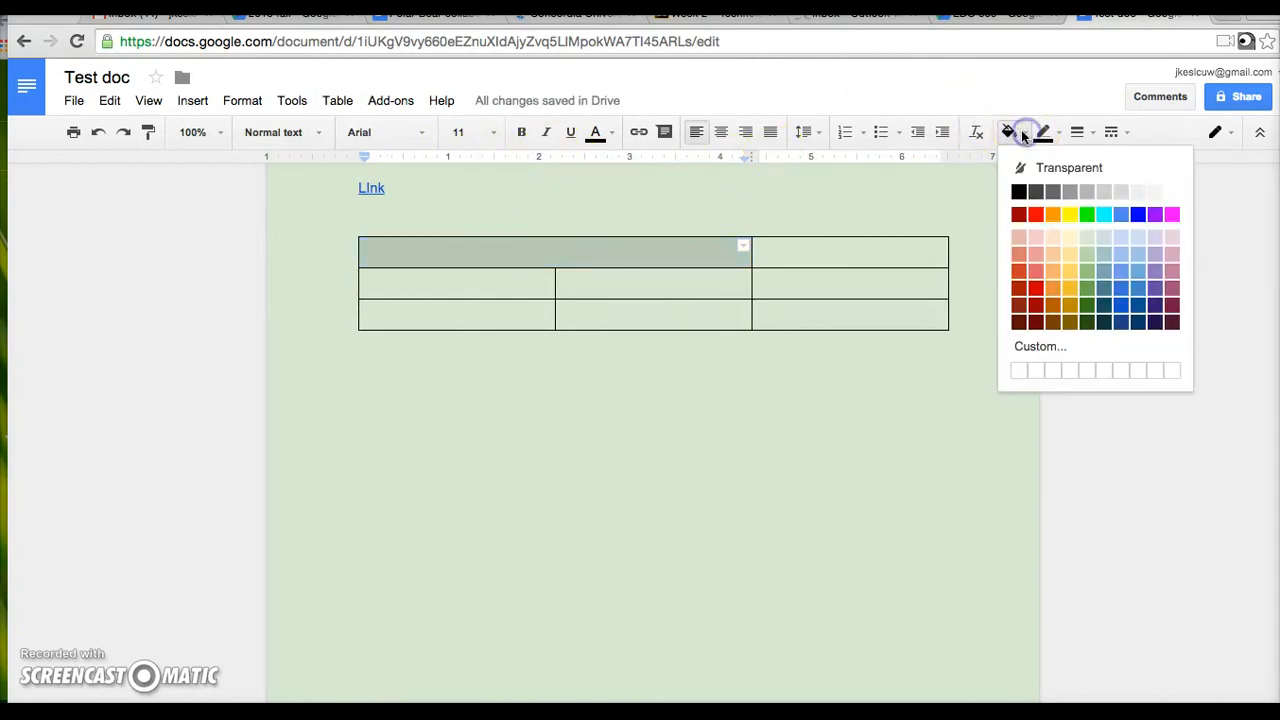
{"action": "left_click", "coordinate": [1052, 215]}
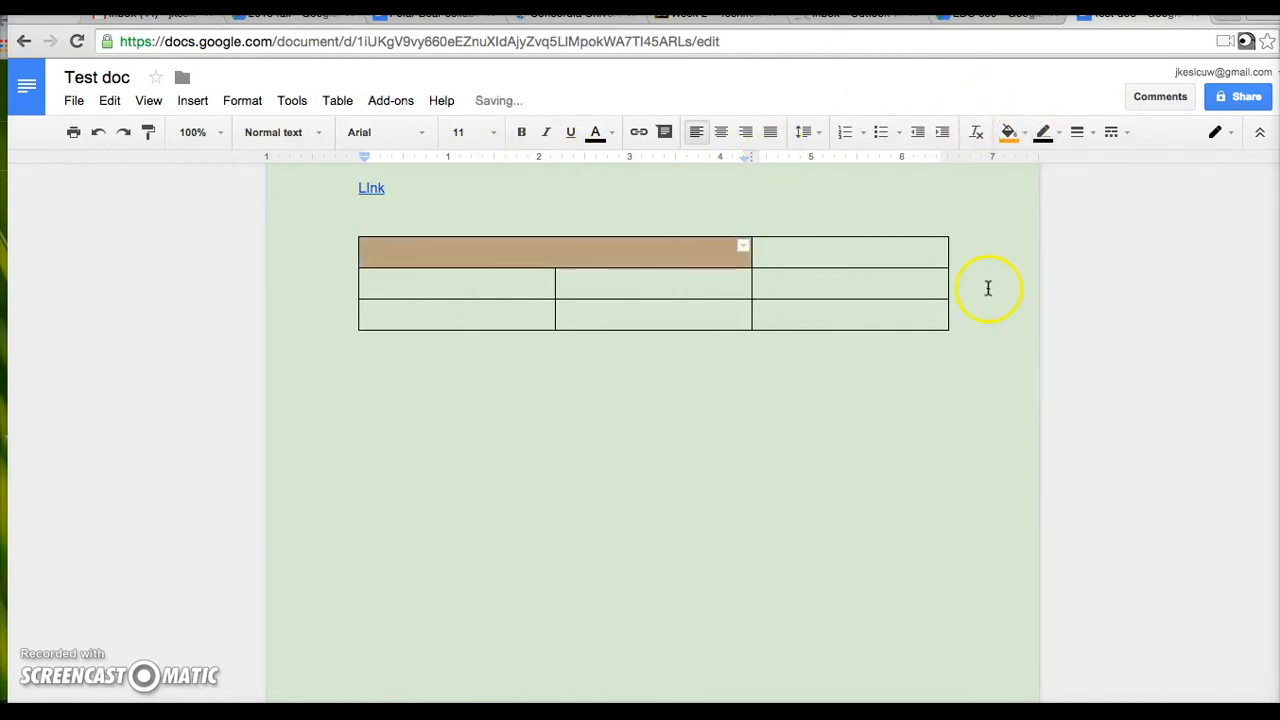
{"action": "left_click", "coordinate": [903, 392]}
- Merge the right column's bottom two cells and fill the merged cell red
{"action": "left_click_drag", "start_coordinate": [872, 290], "coordinate": [874, 317]}
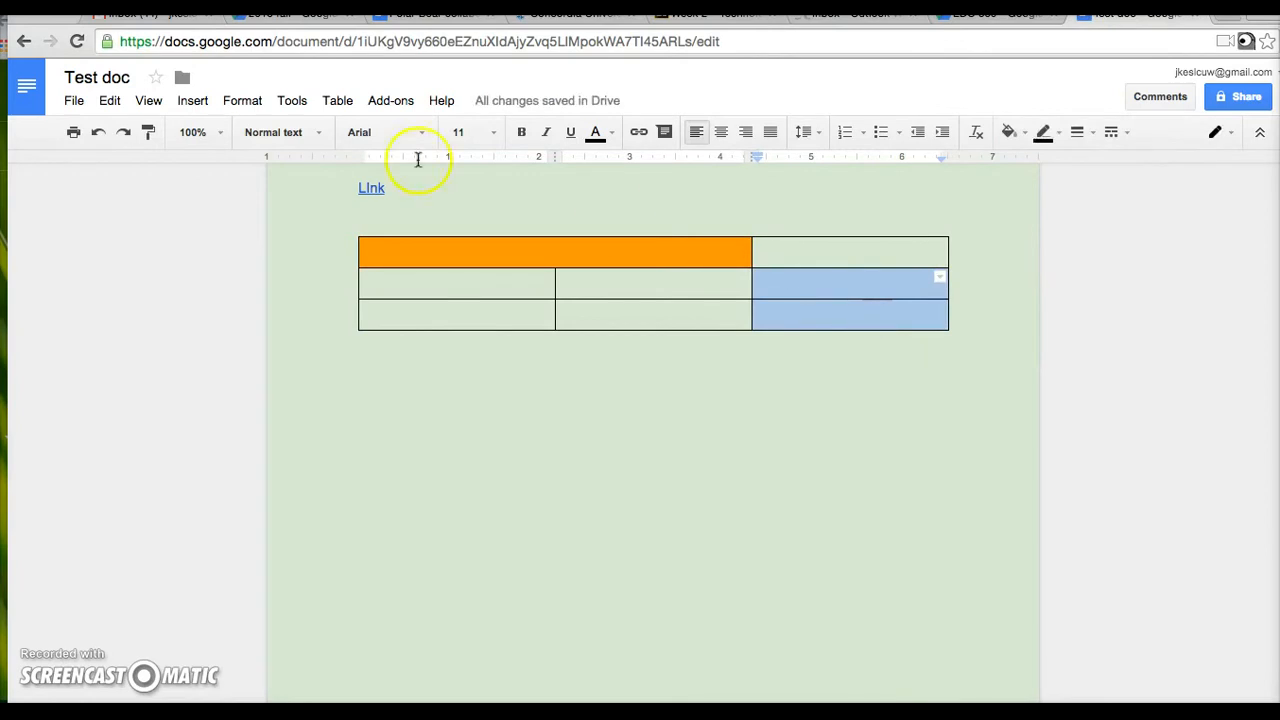
{"action": "left_click", "coordinate": [337, 101]}
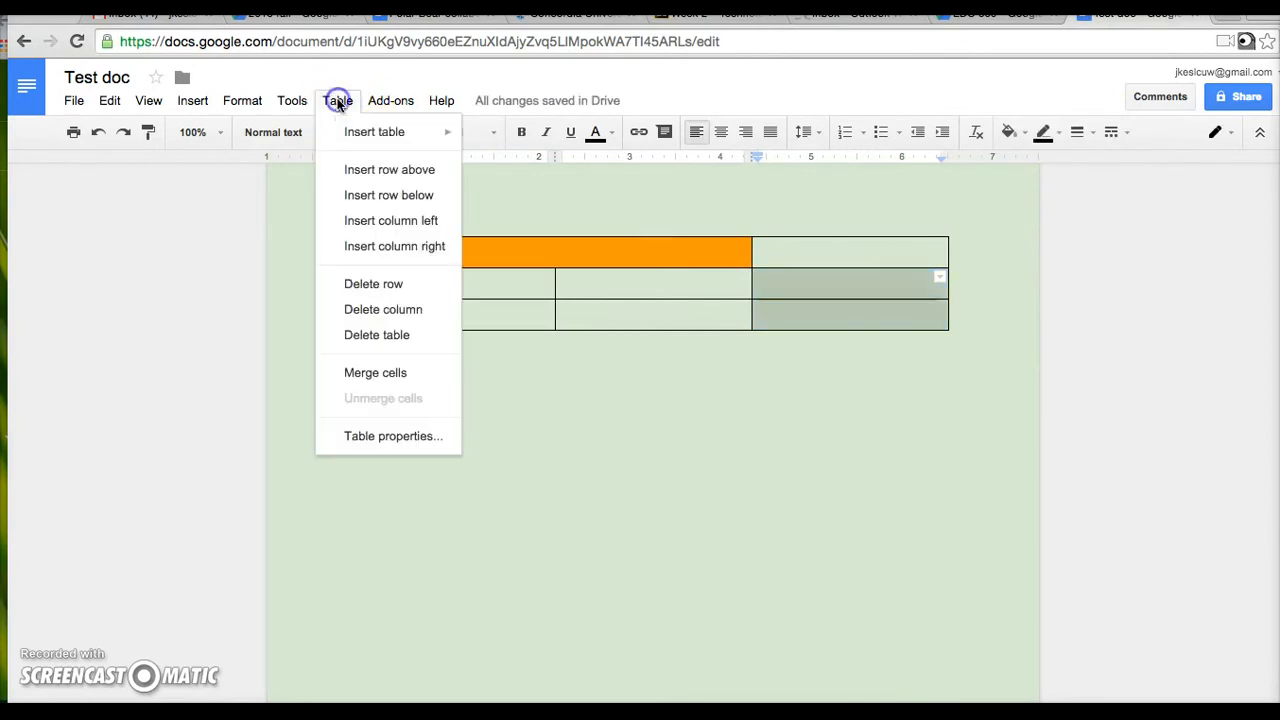
{"action": "left_click", "coordinate": [432, 376]}
{"action": "left_click", "coordinate": [1022, 136]}
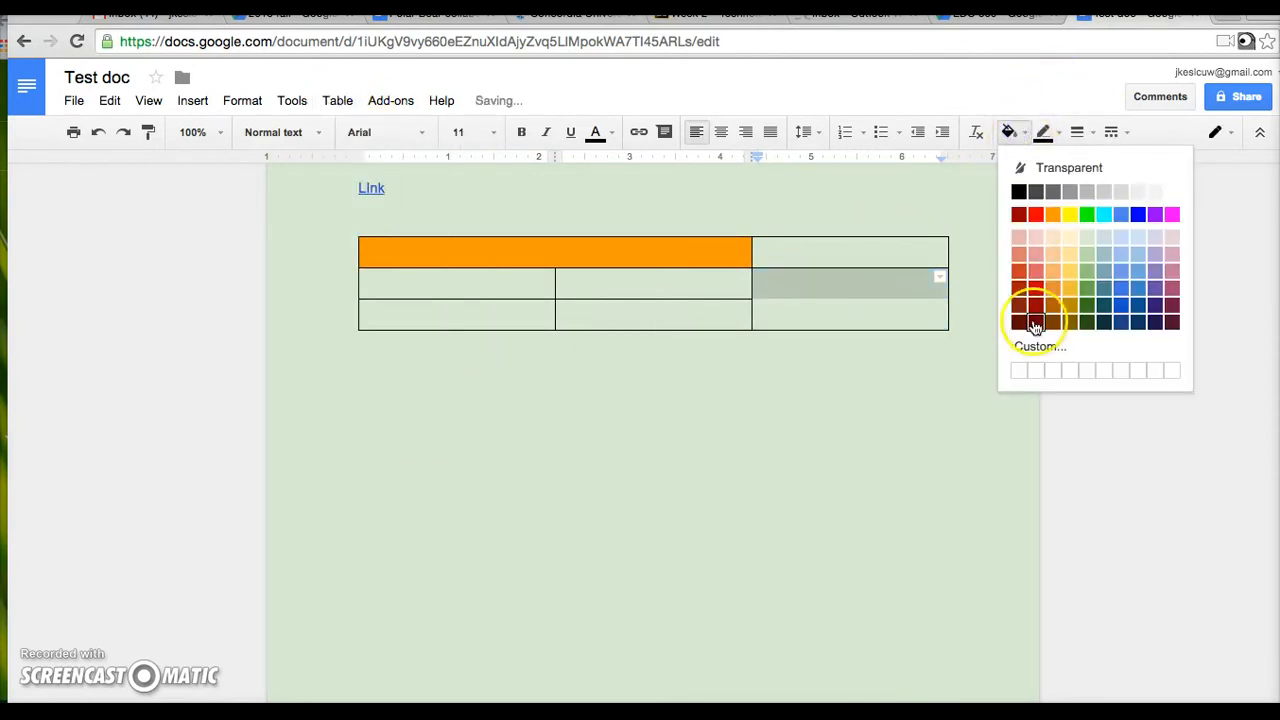
{"action": "left_click", "coordinate": [1030, 300]}
{"action": "left_click", "coordinate": [768, 522]}
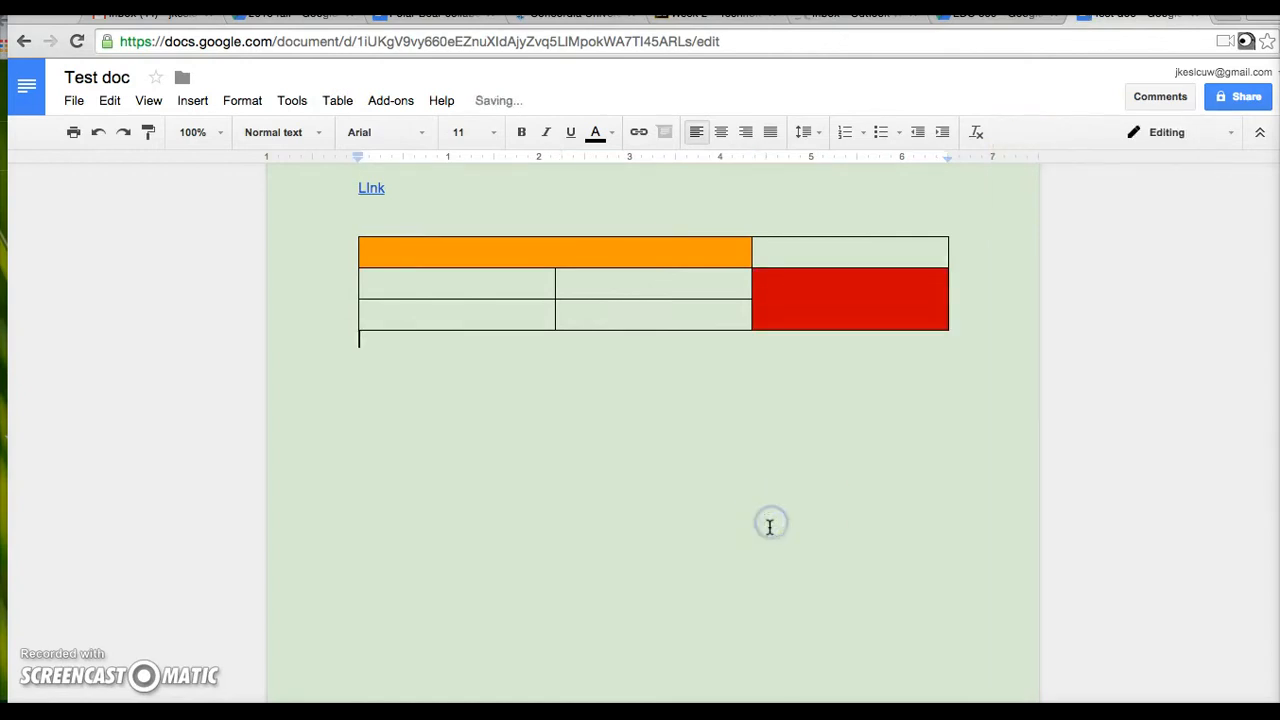
- Put the caret in the bottom-left table cell, browsing the Table menu without changes
{"action": "left_click", "coordinate": [336, 100]}
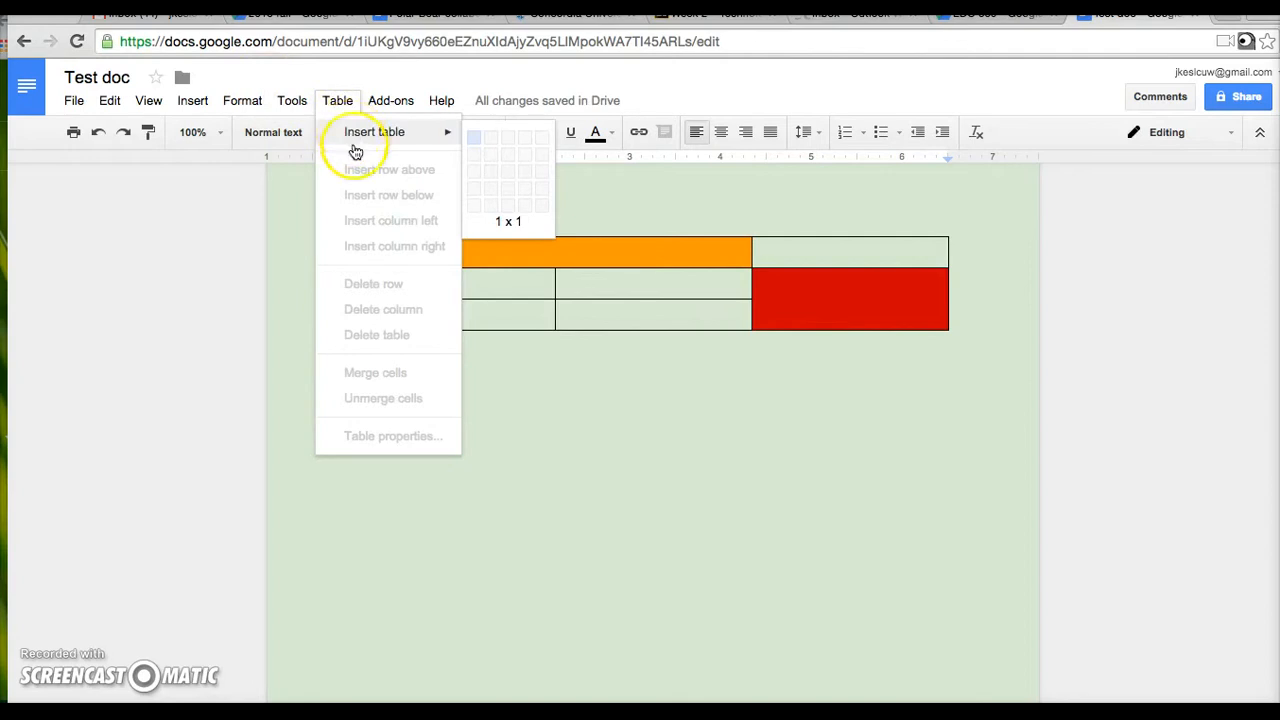
{"action": "left_click", "coordinate": [648, 431]}
{"action": "left_click", "coordinate": [524, 326]}
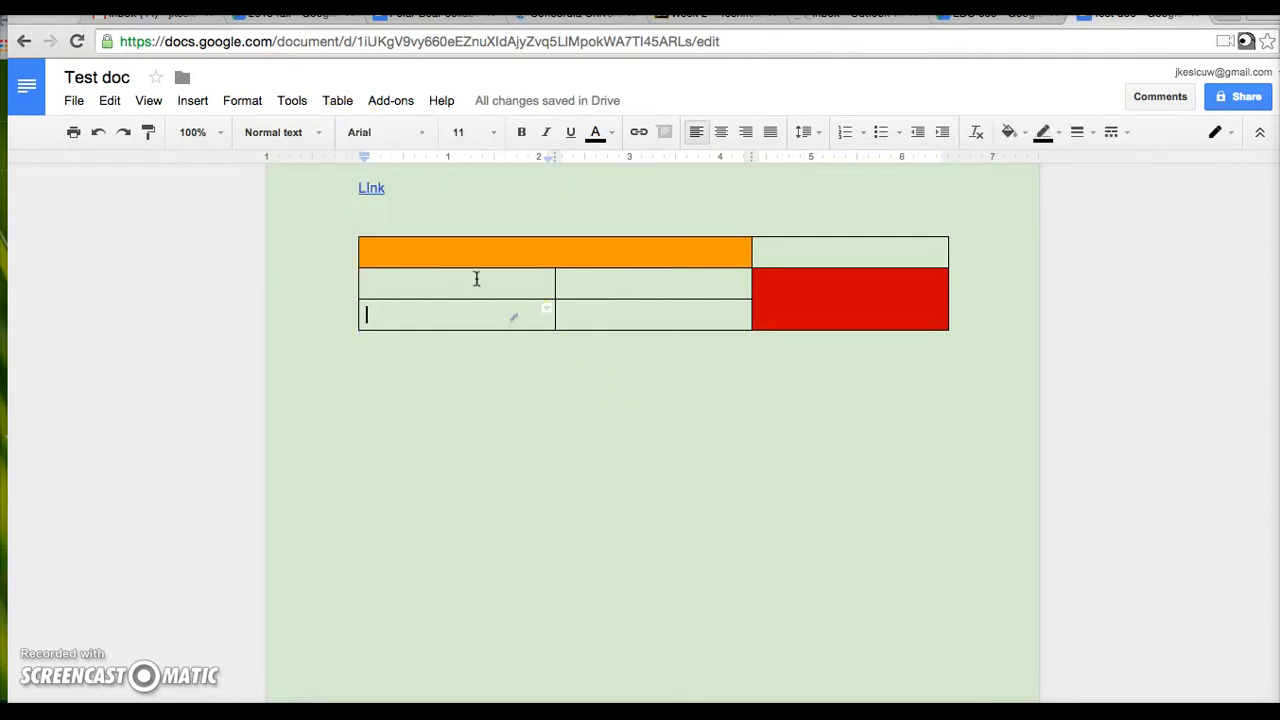
{"action": "left_click", "coordinate": [340, 100]}
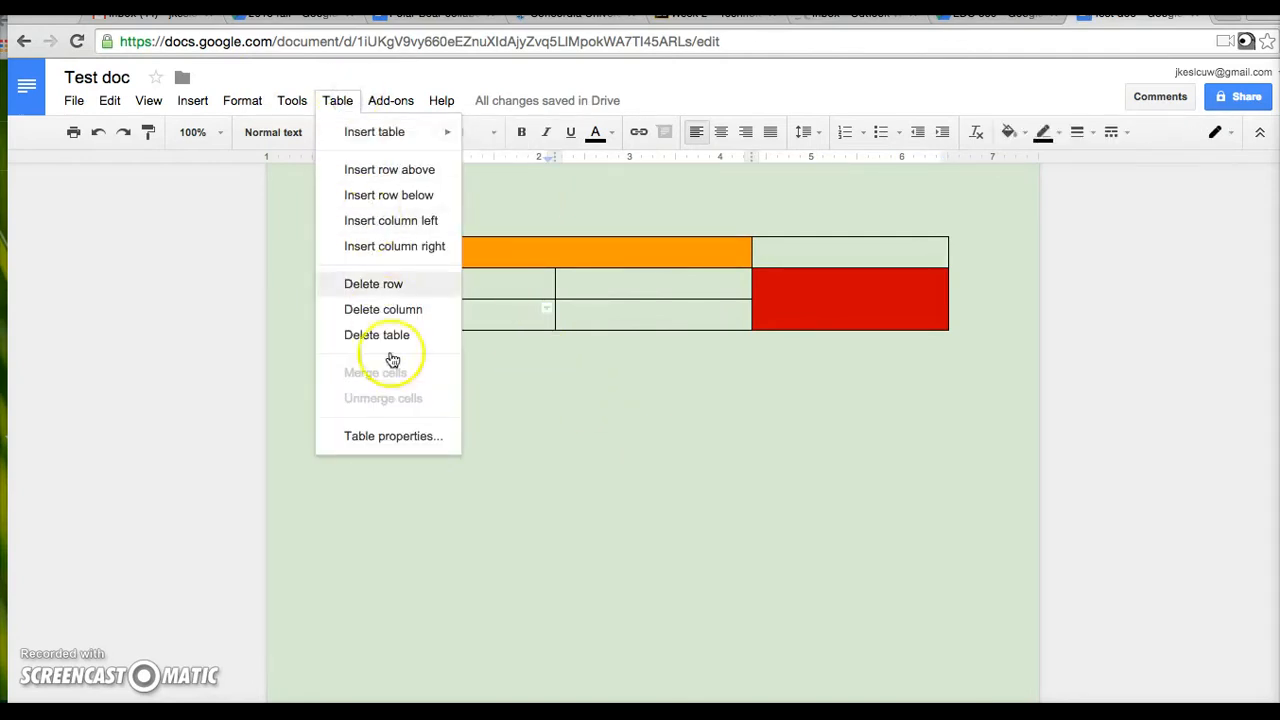
{"action": "mouse_move", "coordinate": [372, 96]}
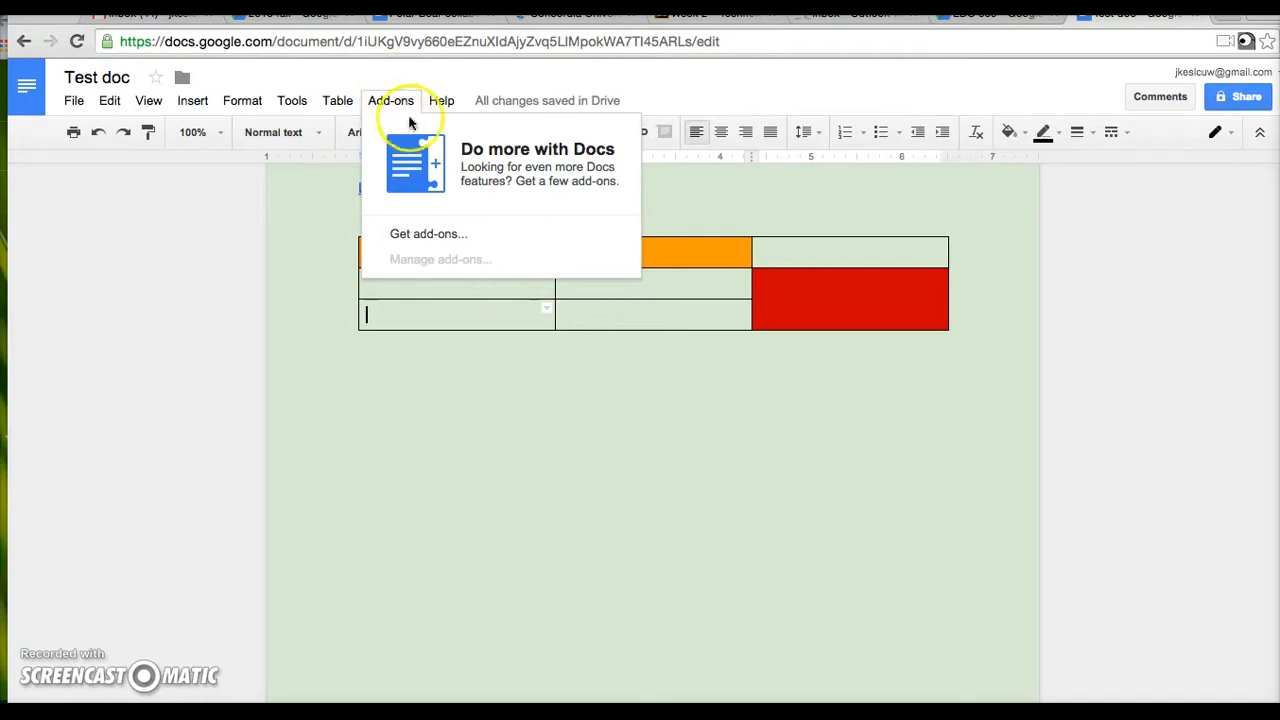
{"action": "left_click", "coordinate": [438, 234]}
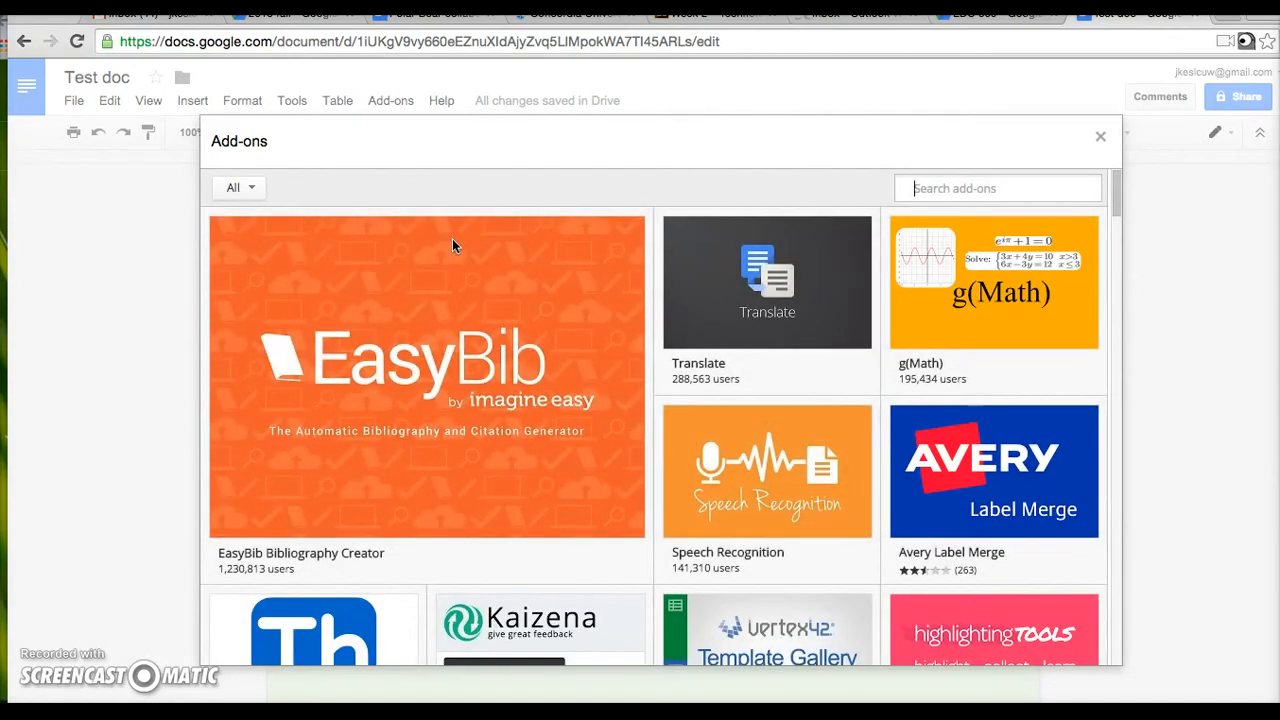
{"action": "scroll", "coordinate": [608, 306], "scroll_direction": "down", "scroll_amount": 1}
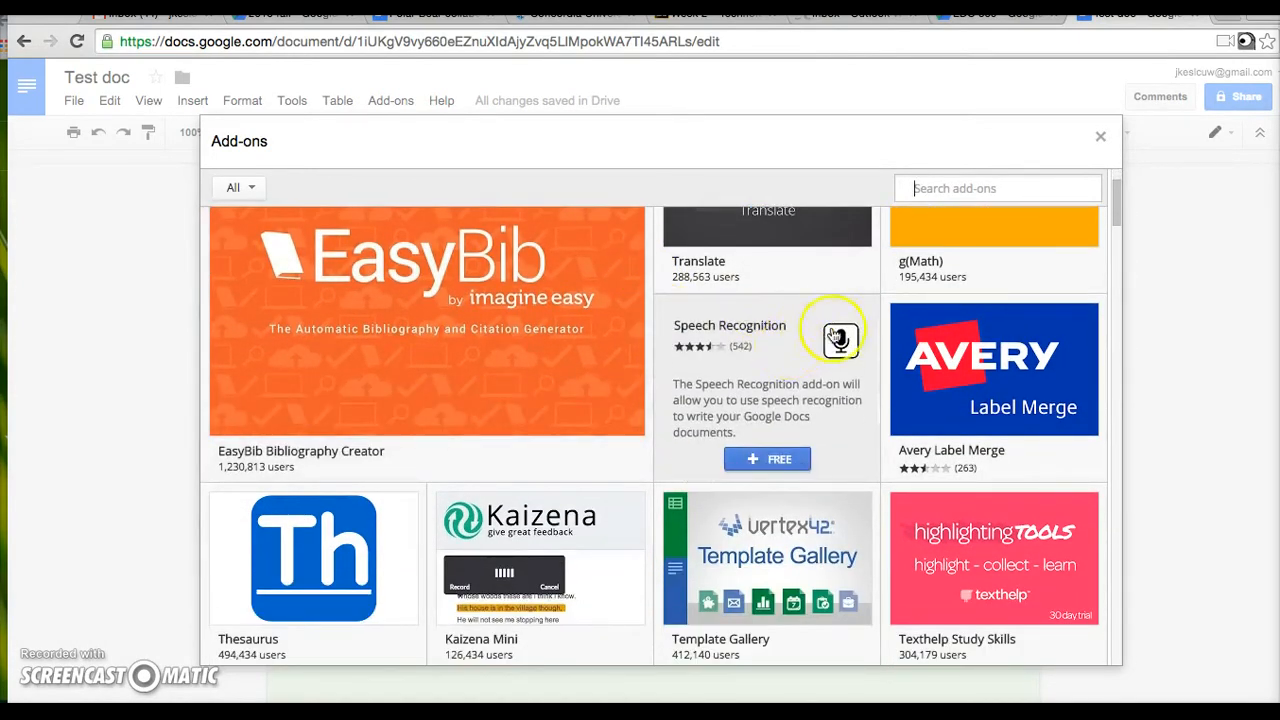
{"action": "left_click", "coordinate": [1100, 136]}
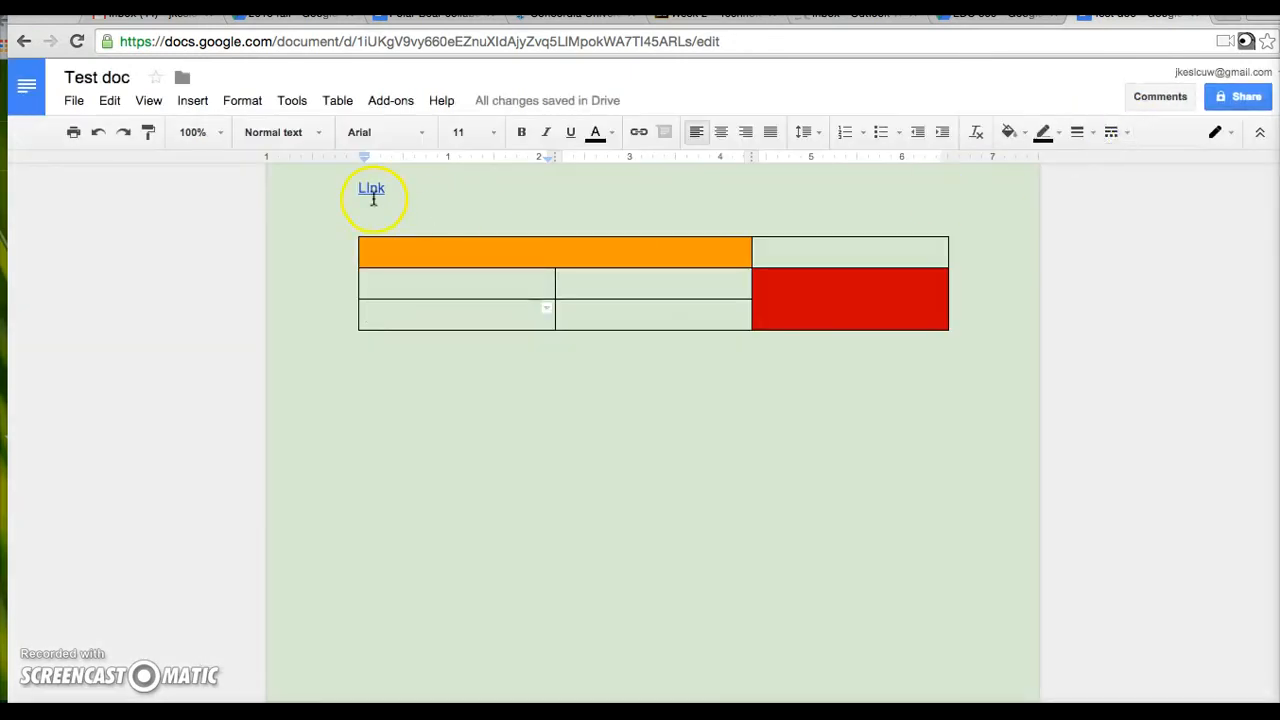
{"action": "left_click", "coordinate": [290, 100]}
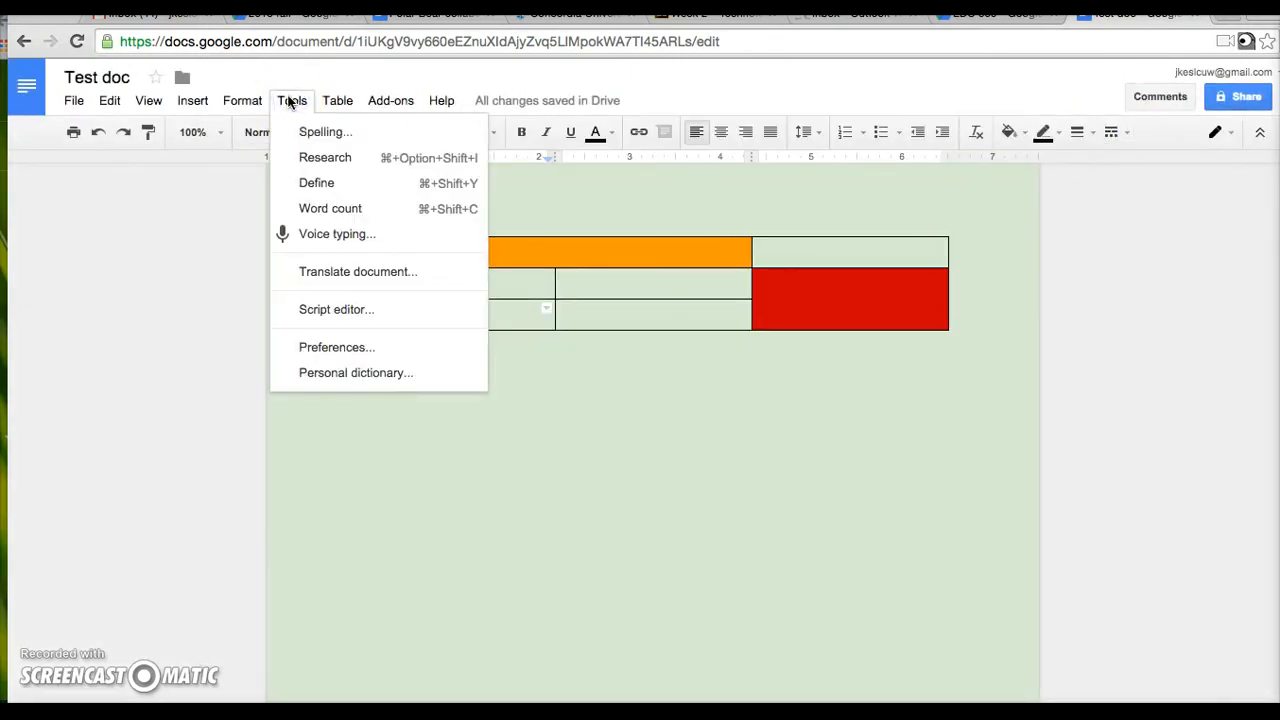
{"action": "left_click", "coordinate": [243, 100]}
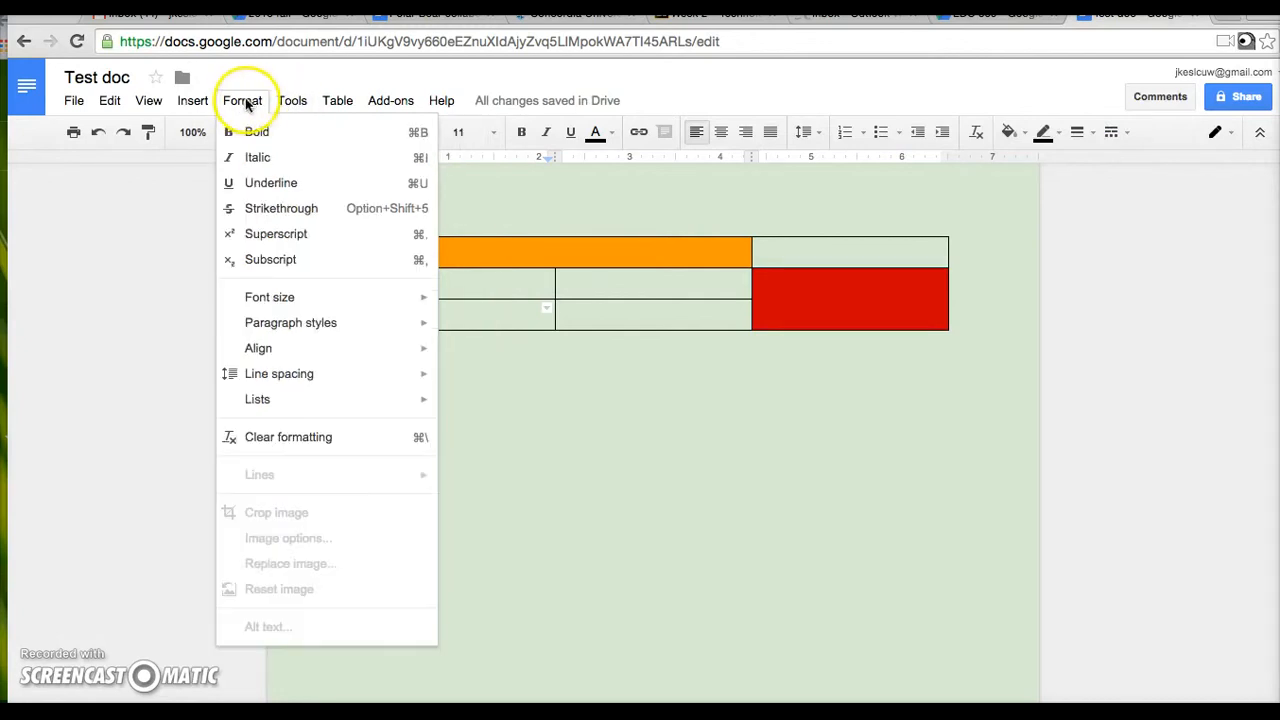
{"action": "left_click", "coordinate": [193, 101]}
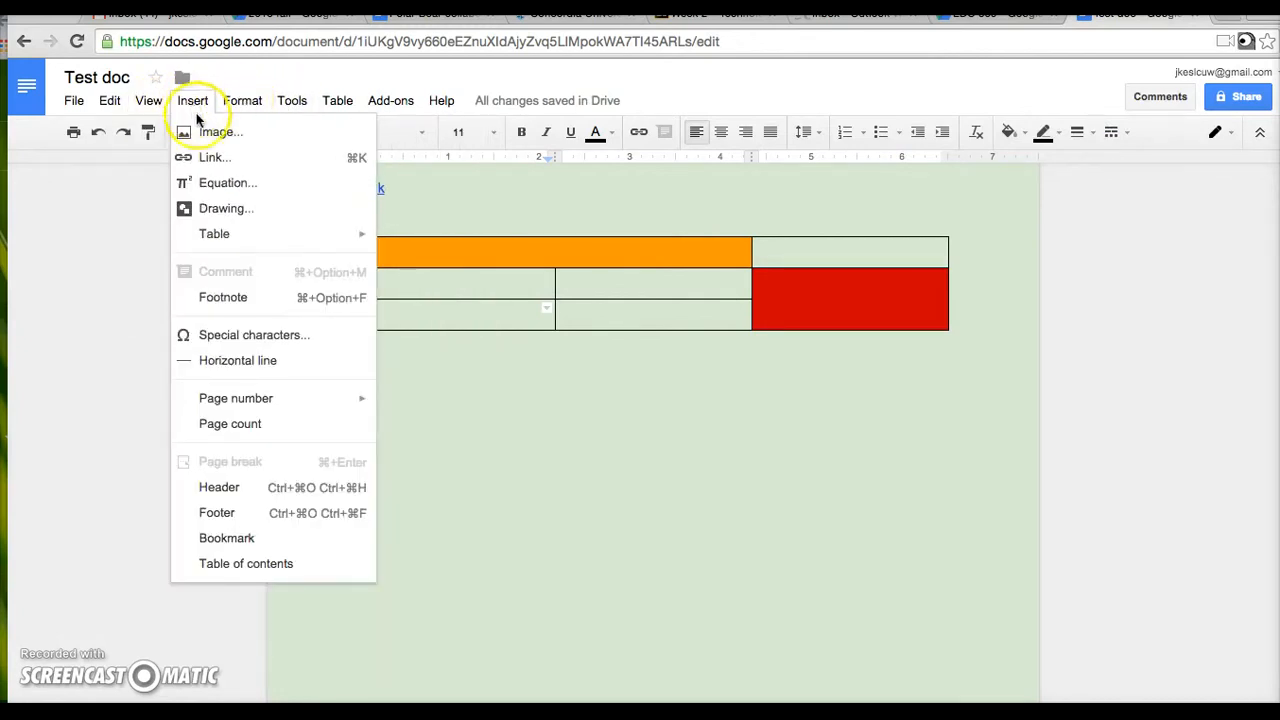
{"action": "mouse_move", "coordinate": [229, 240]}
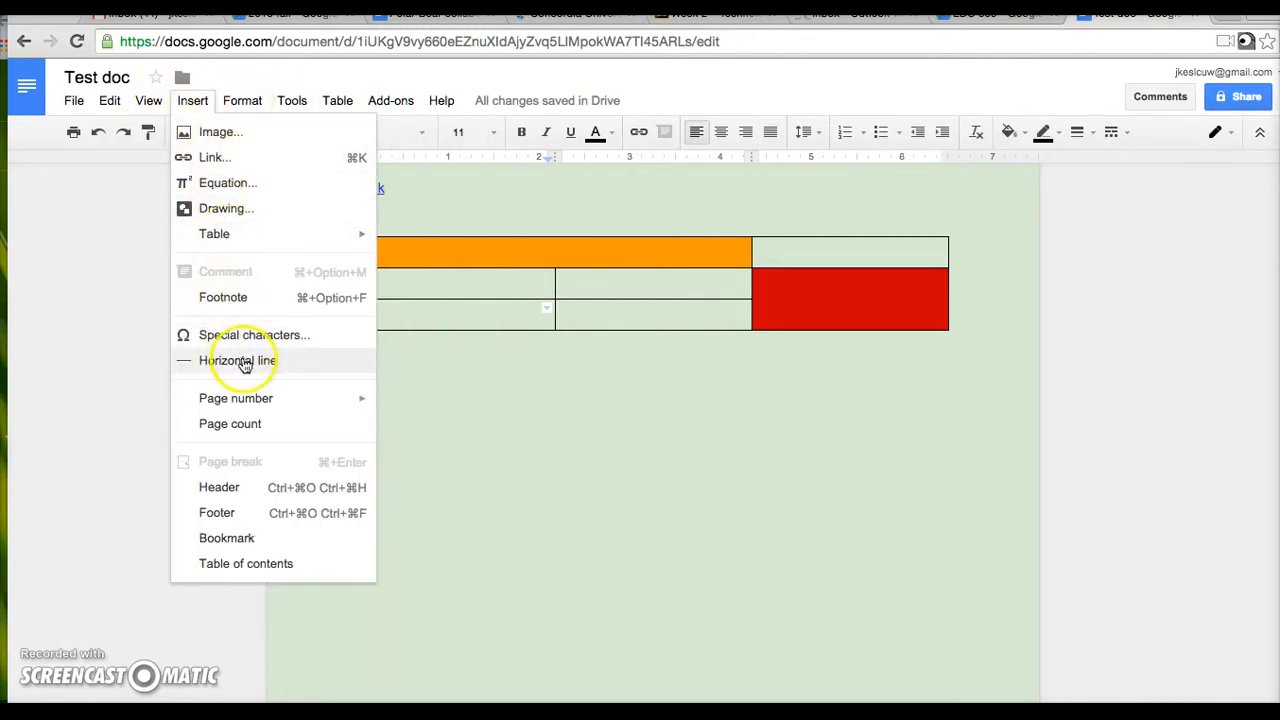
{"action": "mouse_move", "coordinate": [245, 100]}
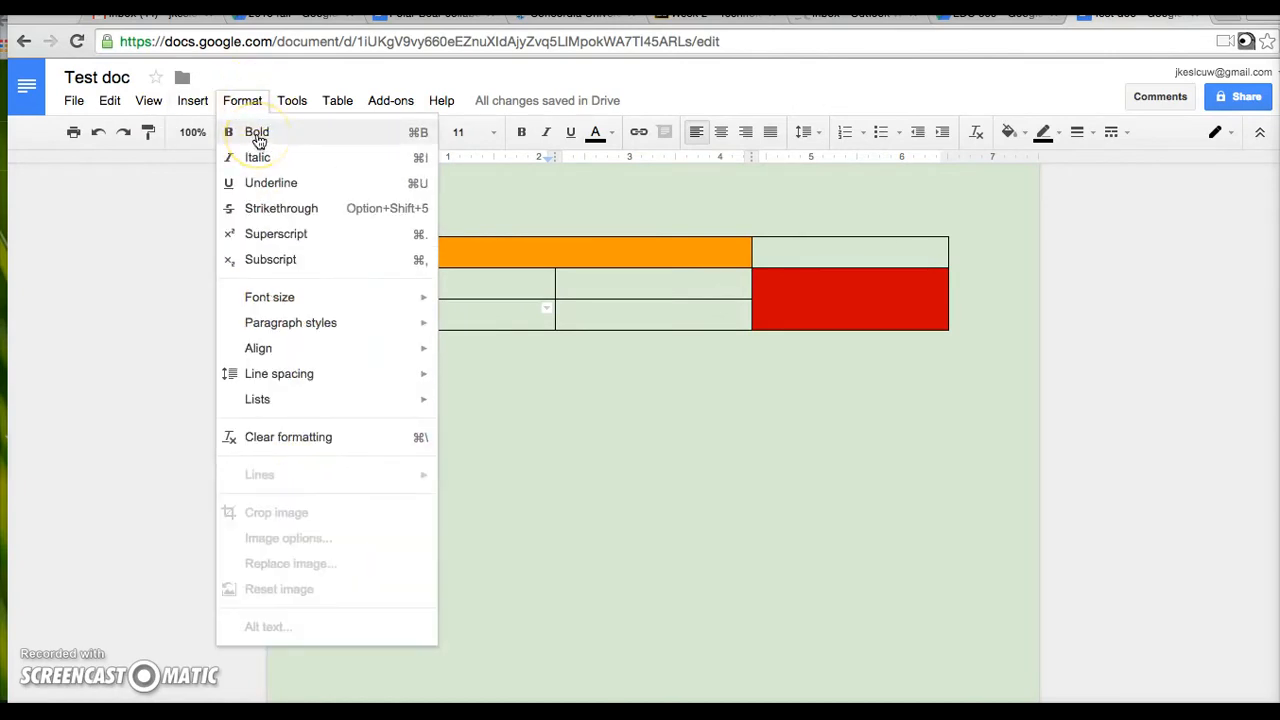
{"action": "left_click", "coordinate": [258, 193]}
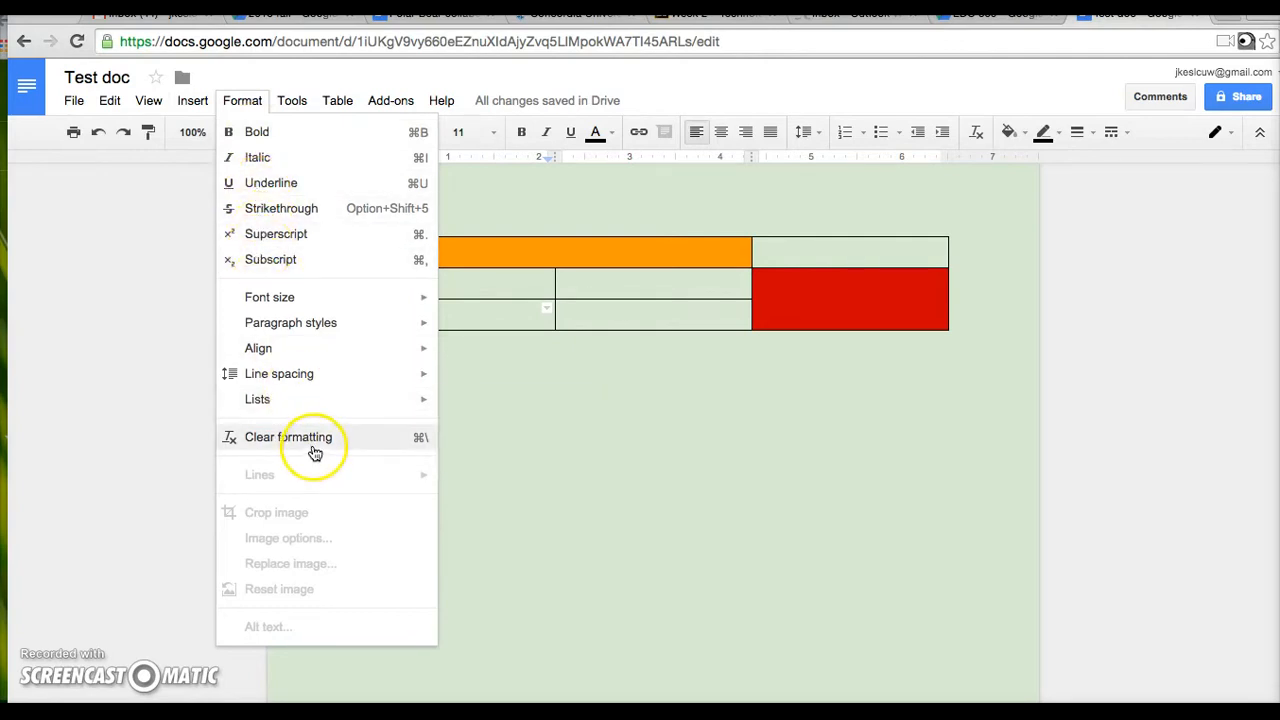
{"action": "mouse_move", "coordinate": [290, 100]}
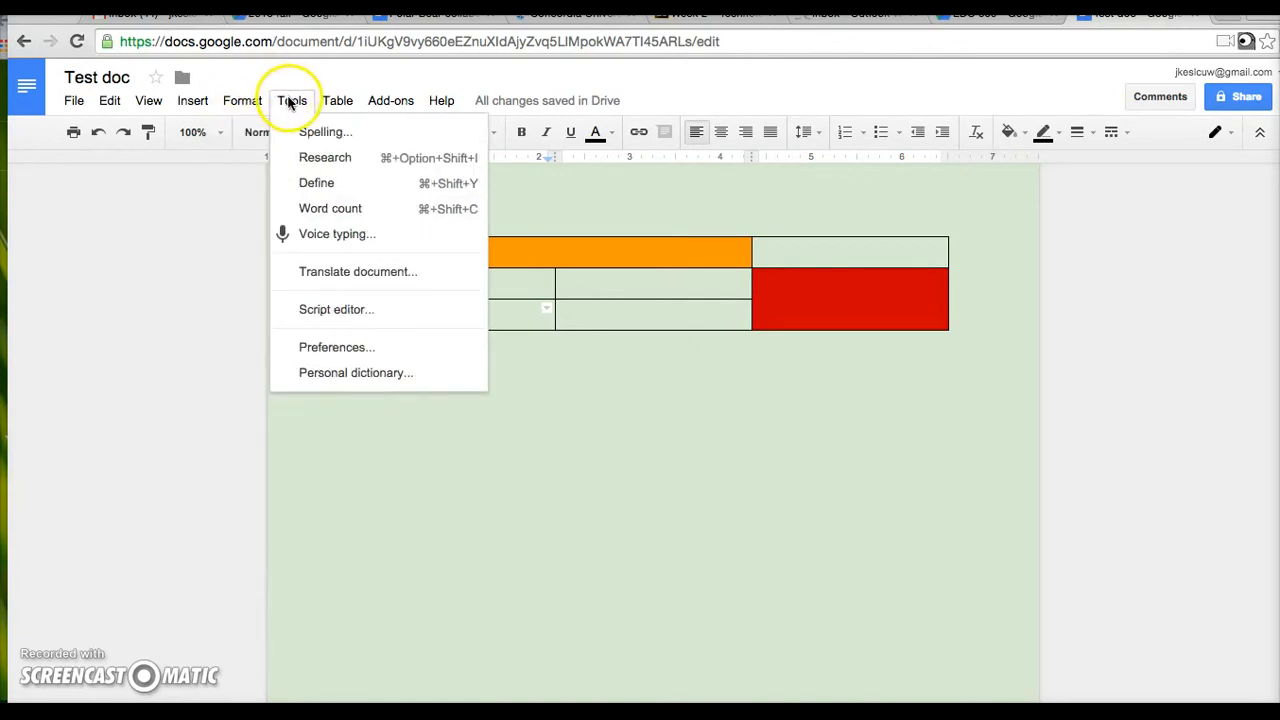
{"action": "left_click", "coordinate": [483, 420]}
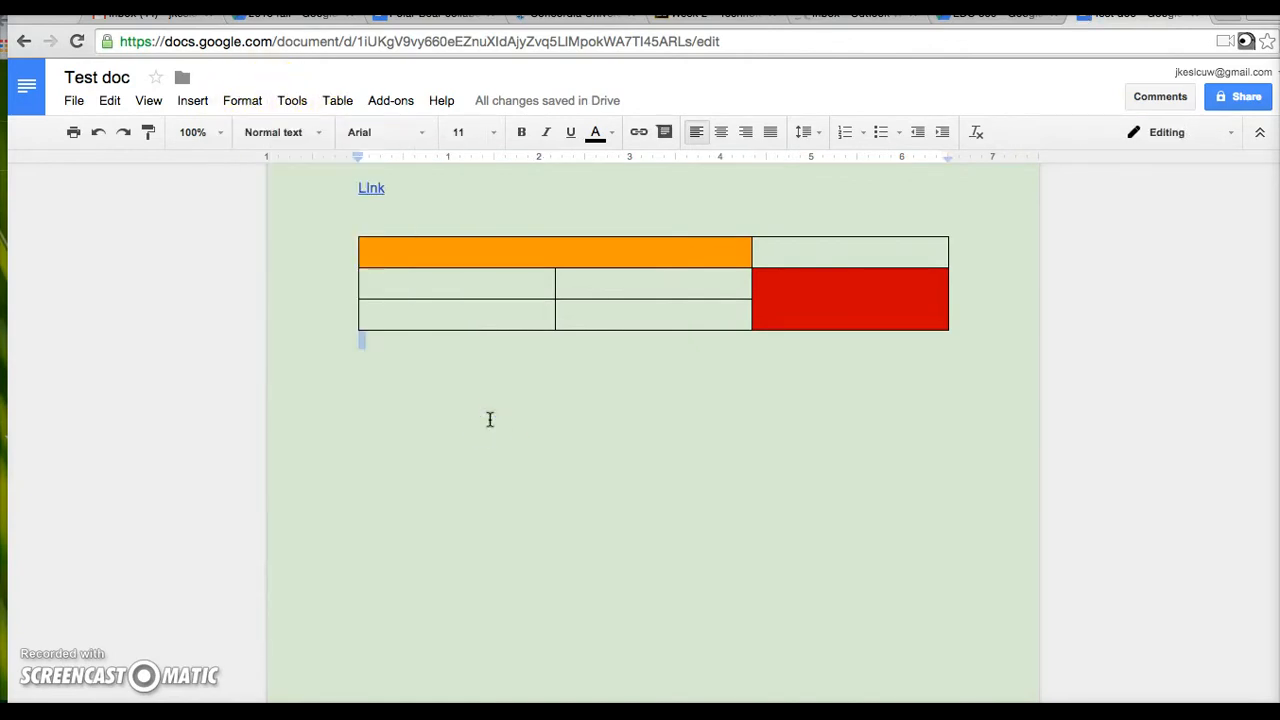
- Add a line below the table and look up the selected surname in Tools > Research
{"action": "key", "text": "Return"}
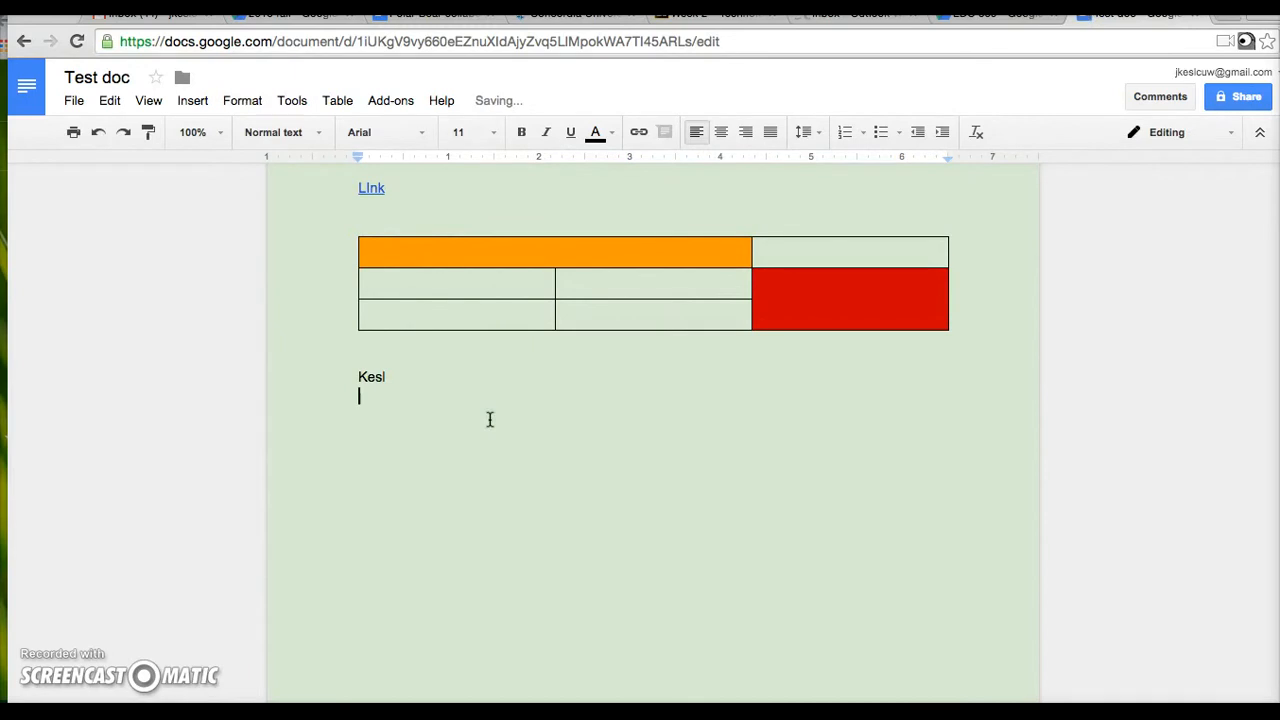
{"action": "left_click_drag", "start_coordinate": [391, 376], "coordinate": [354, 376]}
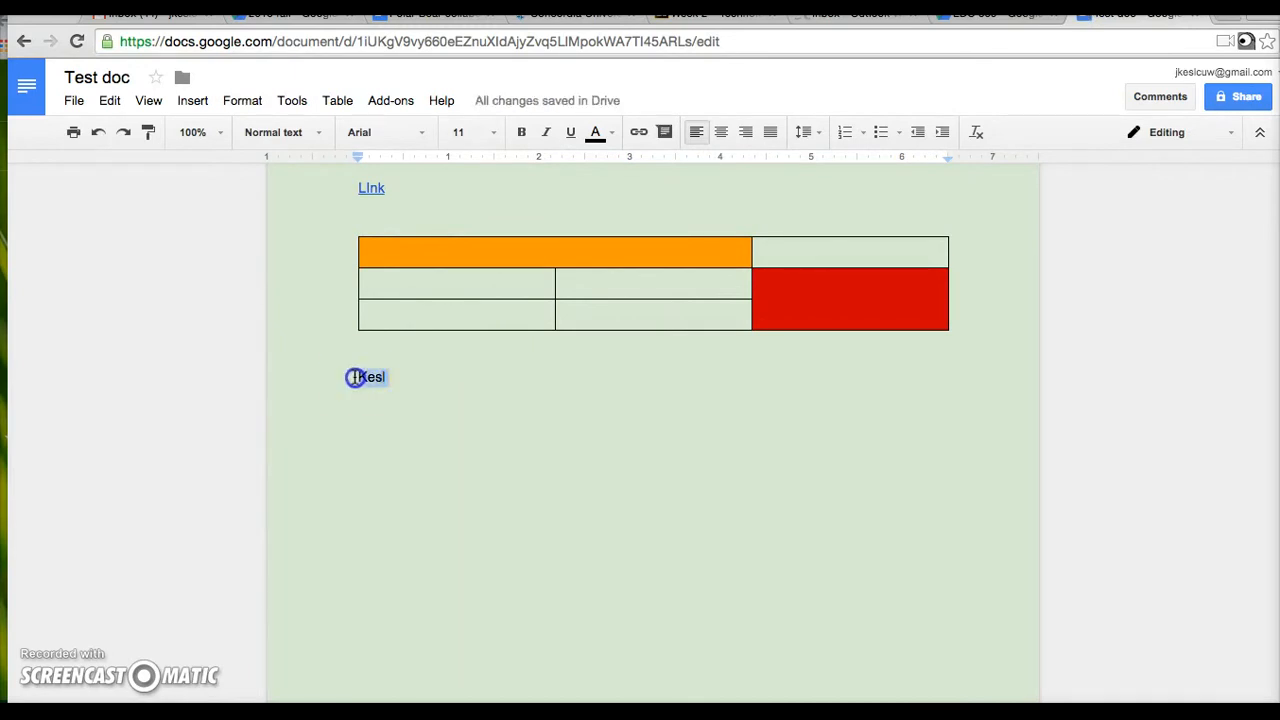
{"action": "left_click", "coordinate": [331, 101]}
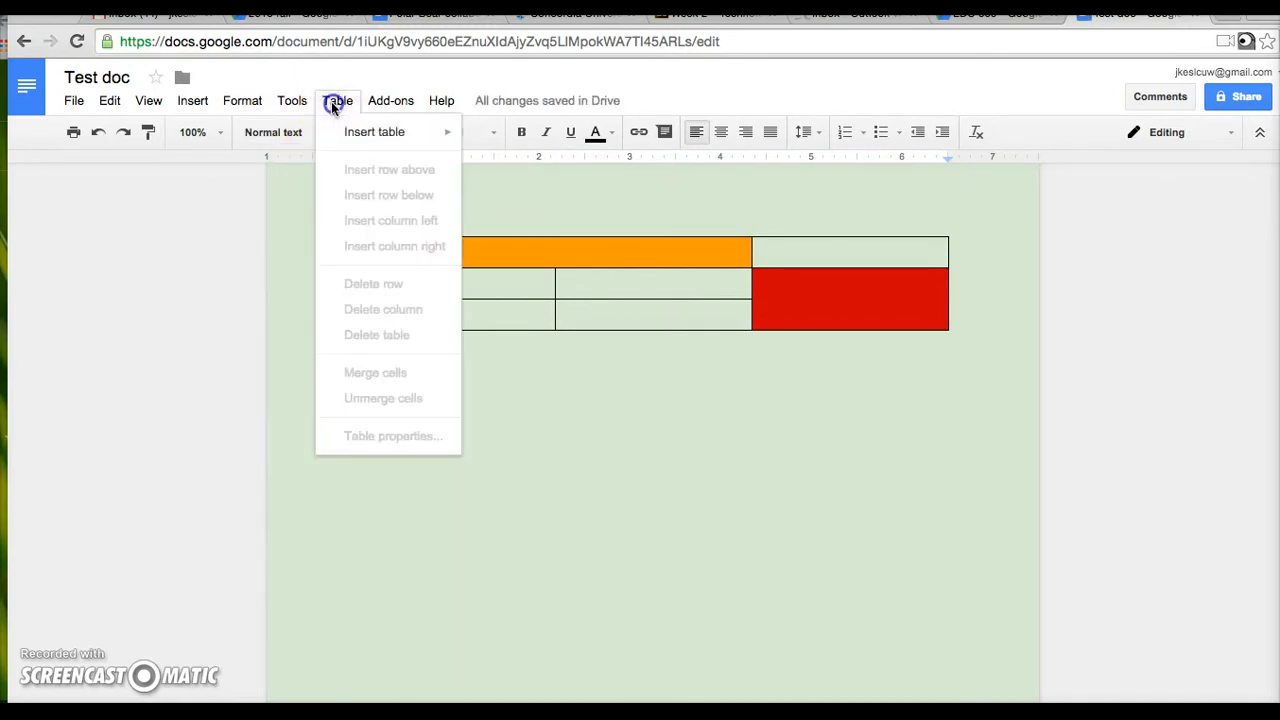
{"action": "left_click", "coordinate": [290, 106]}
{"action": "left_click", "coordinate": [306, 133]}
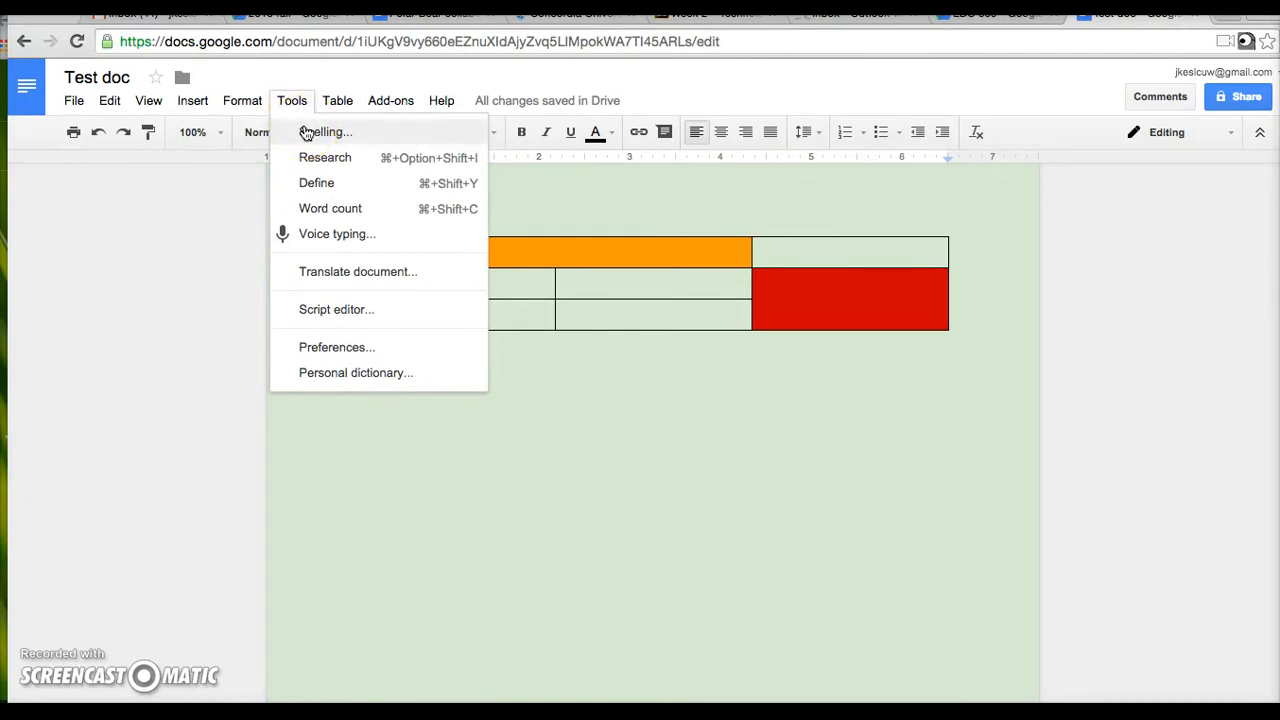
{"action": "left_click", "coordinate": [327, 164]}
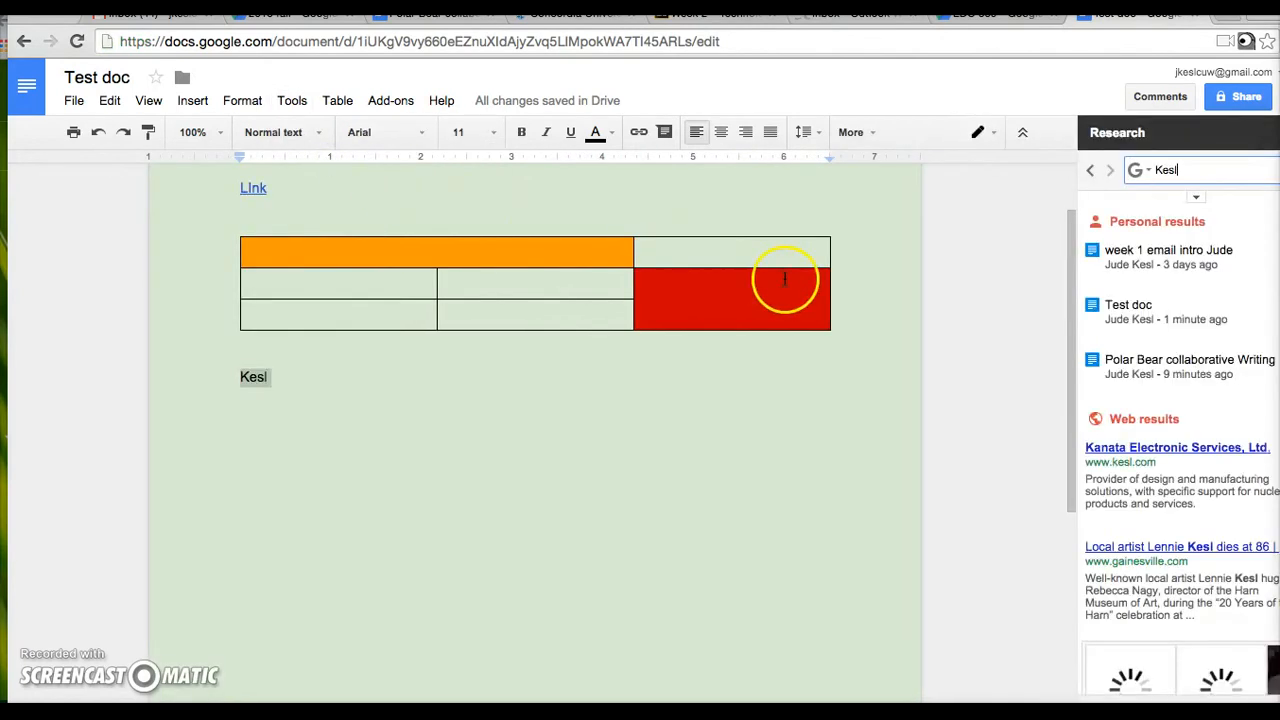
- Limit the research results to images and add an empty line below the surname
{"action": "mouse_move", "coordinate": [1191, 311]}
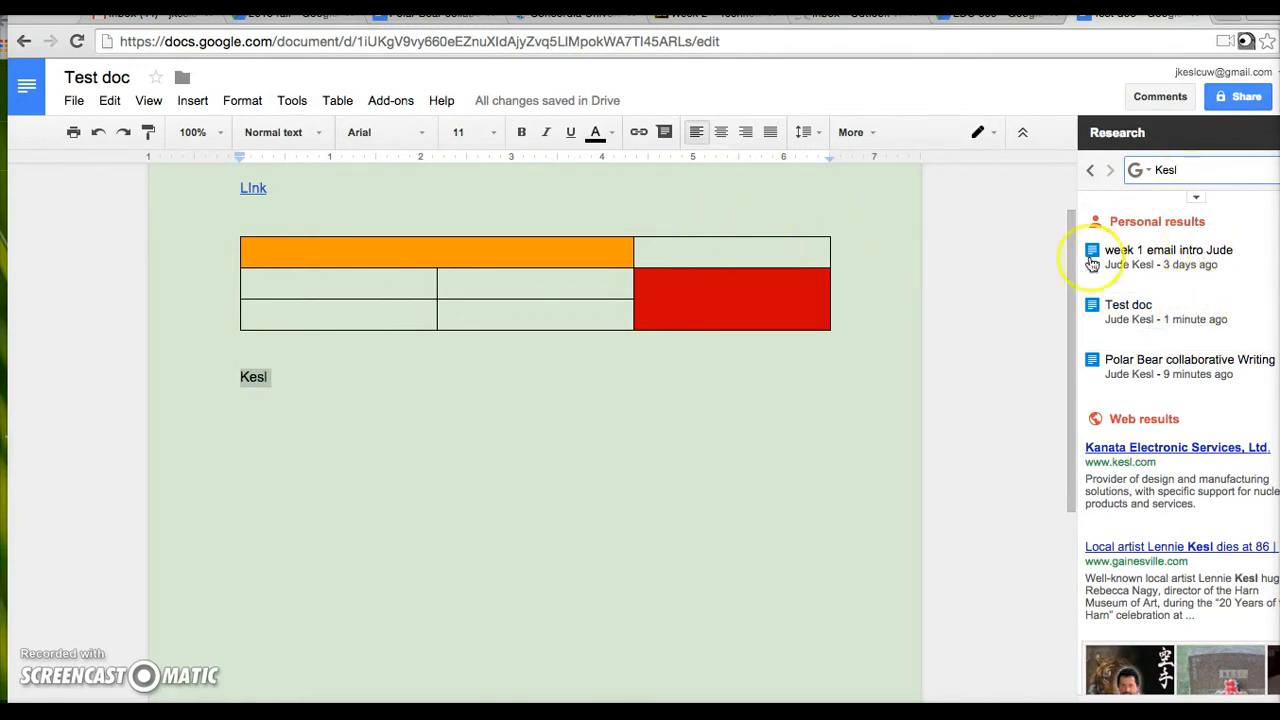
{"action": "left_click", "coordinate": [1150, 172]}
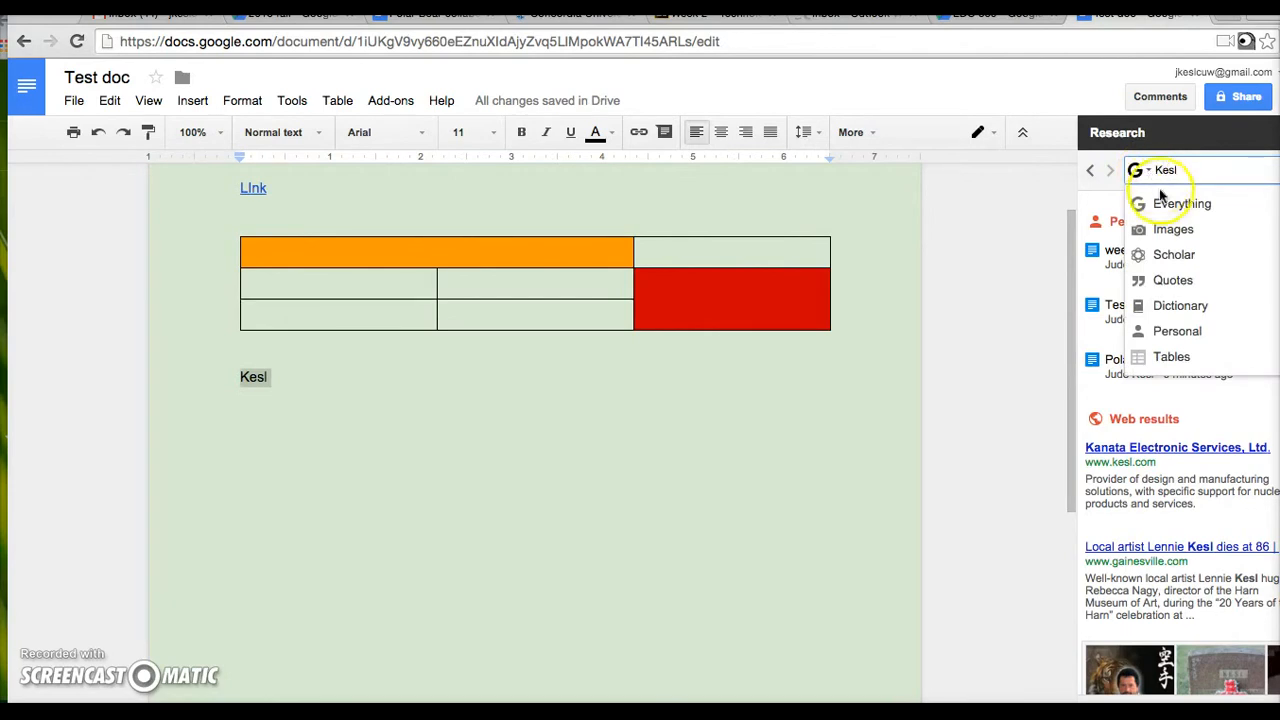
{"action": "left_click", "coordinate": [1166, 230]}
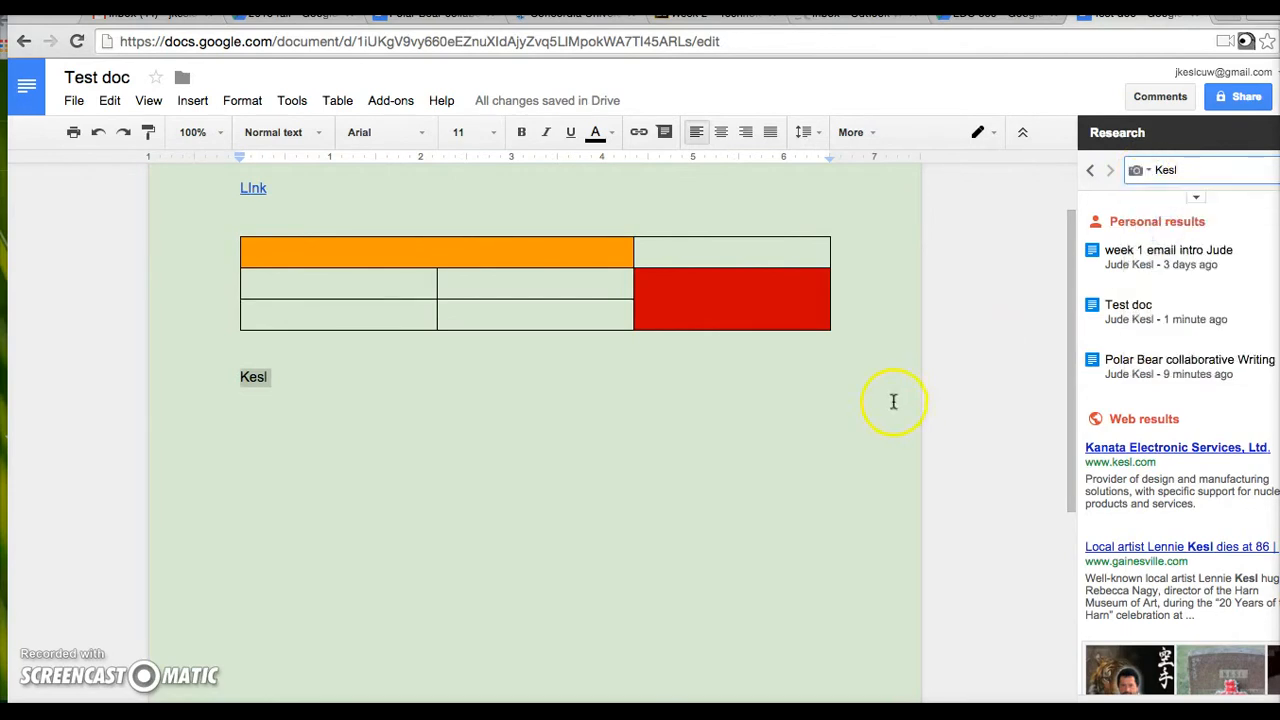
{"action": "left_click", "coordinate": [852, 390]}
{"action": "key", "text": "Return"}
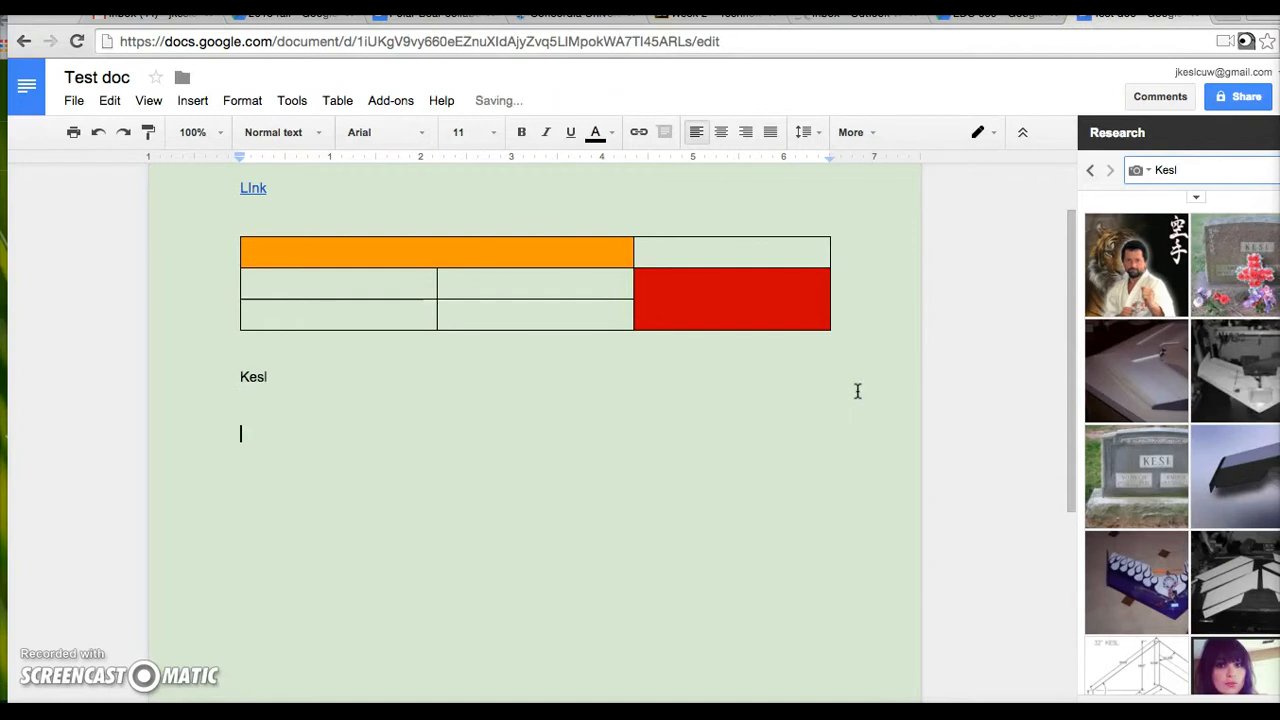
- Preview the gravestone image result, then change the image search term to 'Lincoln'
{"action": "left_click", "coordinate": [1154, 470]}
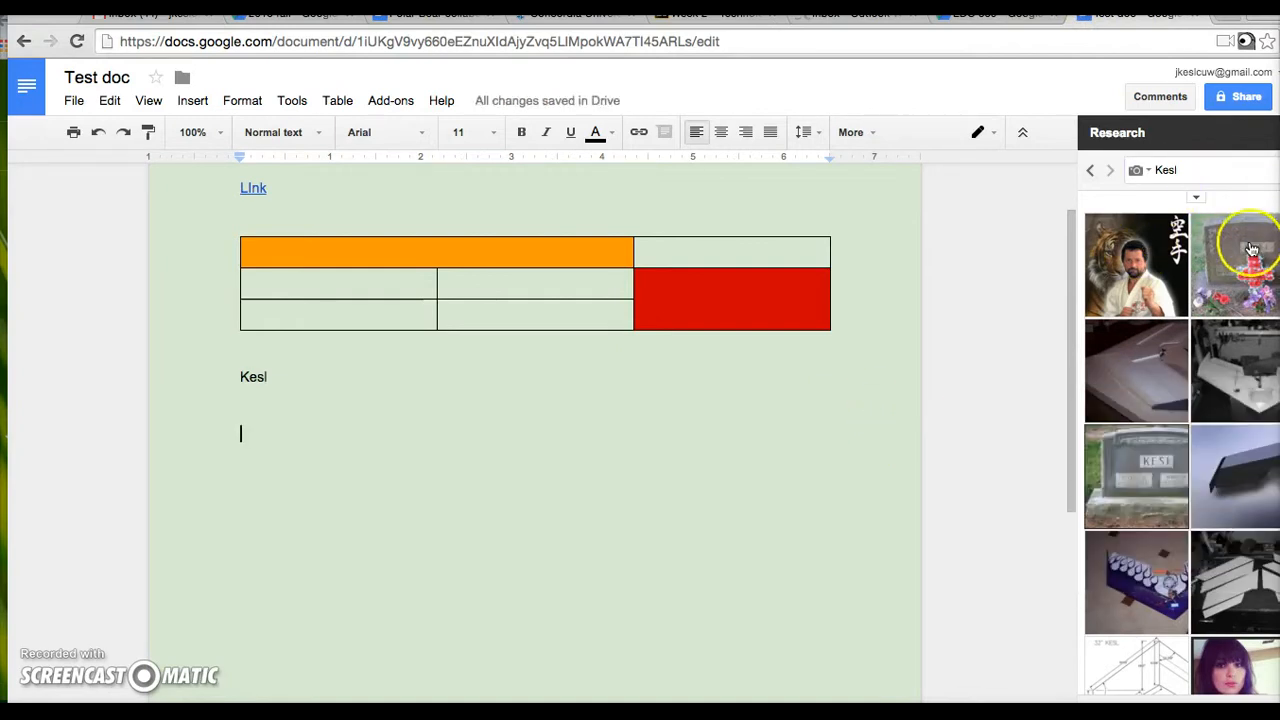
{"action": "left_click_drag", "start_coordinate": [1187, 169], "coordinate": [1153, 174]}
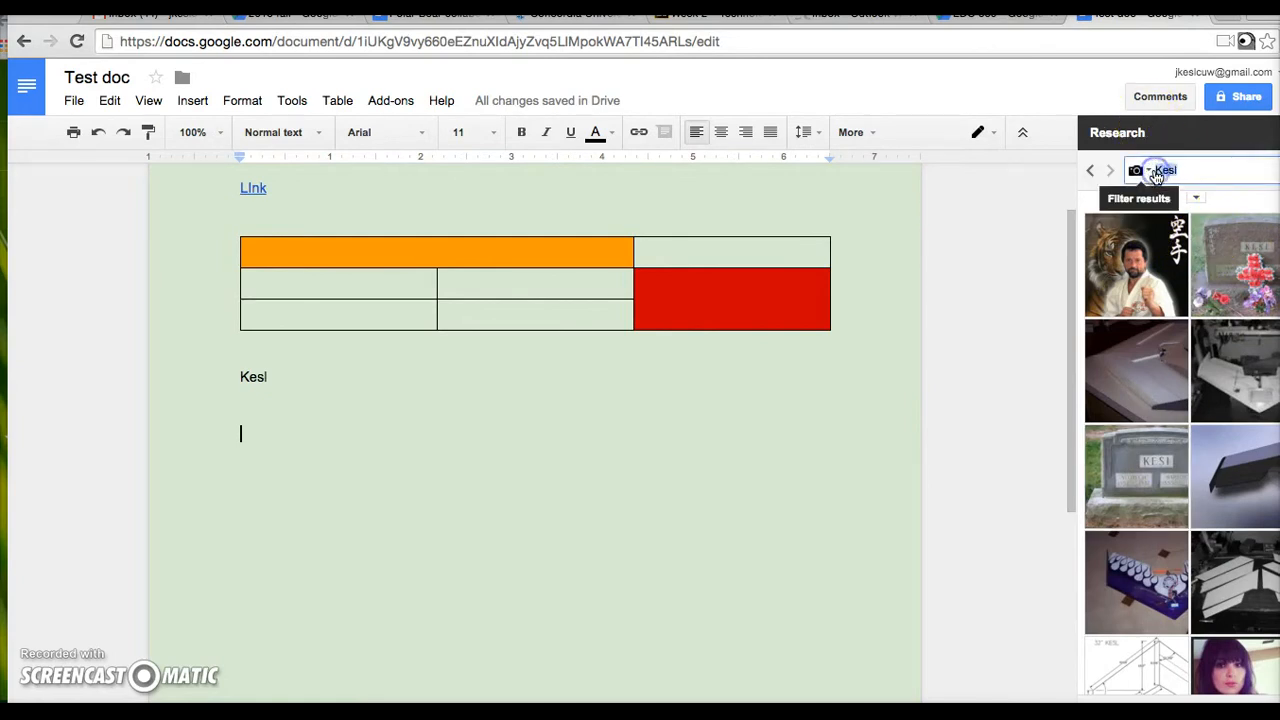
{"action": "type", "text": "Lincol"}
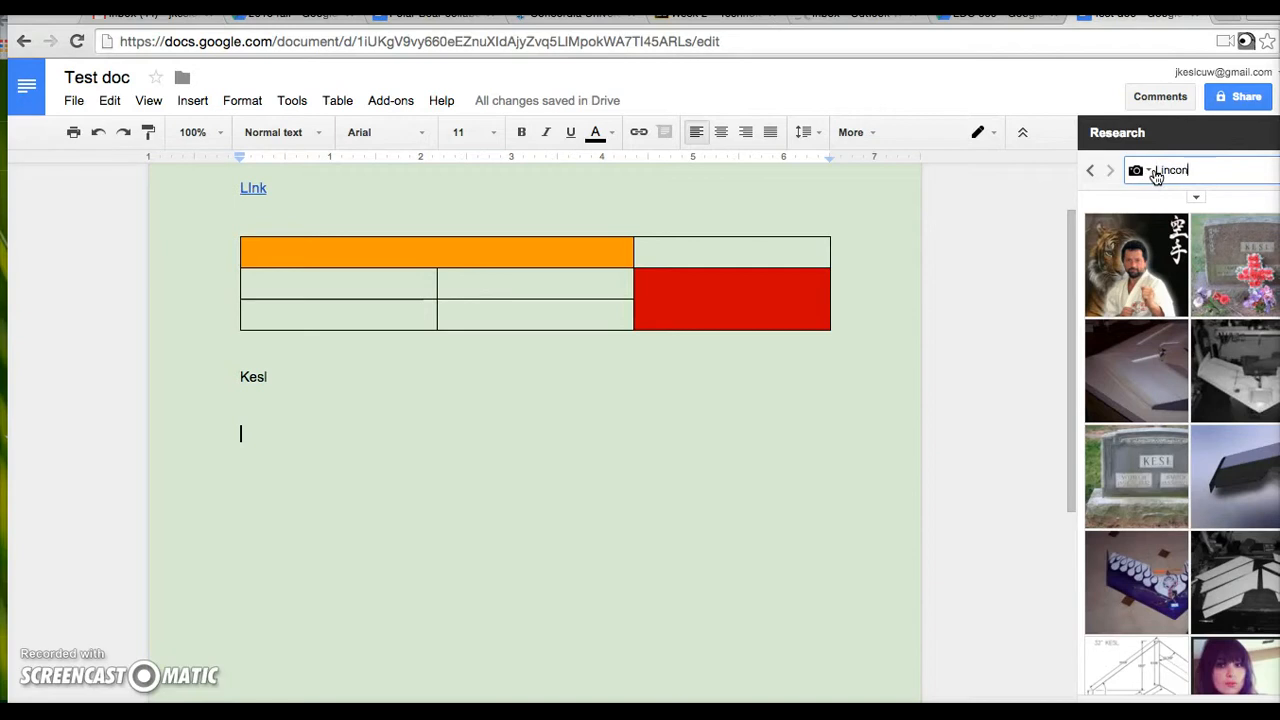
{"action": "type", "text": "n"}
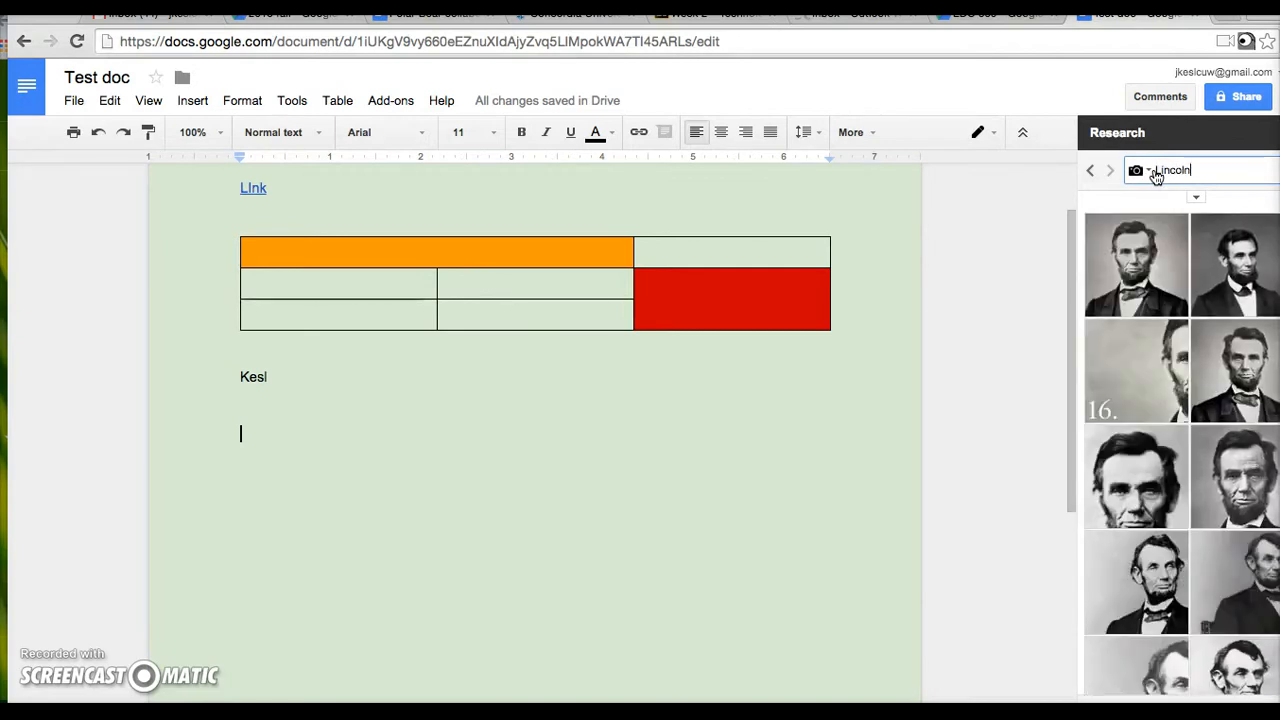
- Drag the first Lincoln portrait below the surname line, then close the Research panel
{"action": "mouse_move", "coordinate": [1121, 282]}
{"action": "left_click_drag", "start_coordinate": [1133, 275], "coordinate": [741, 485]}
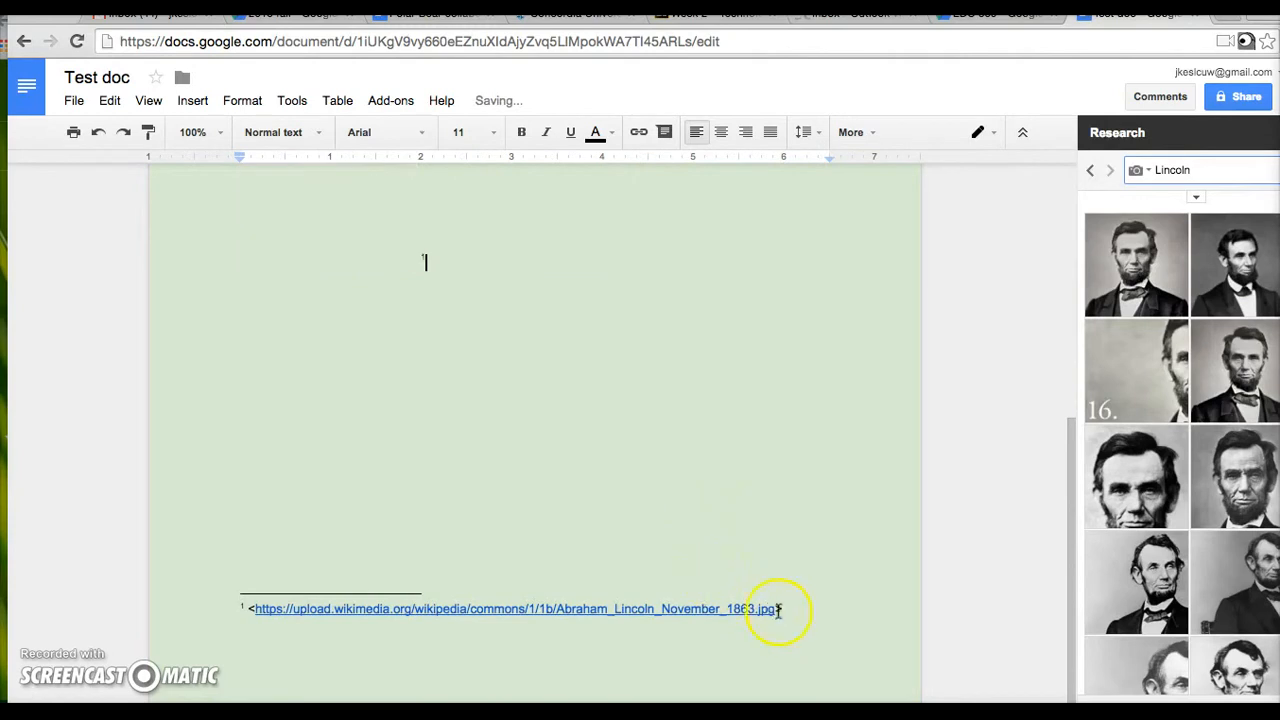
{"action": "scroll", "coordinate": [823, 538], "scroll_direction": "up", "scroll_amount": 5}
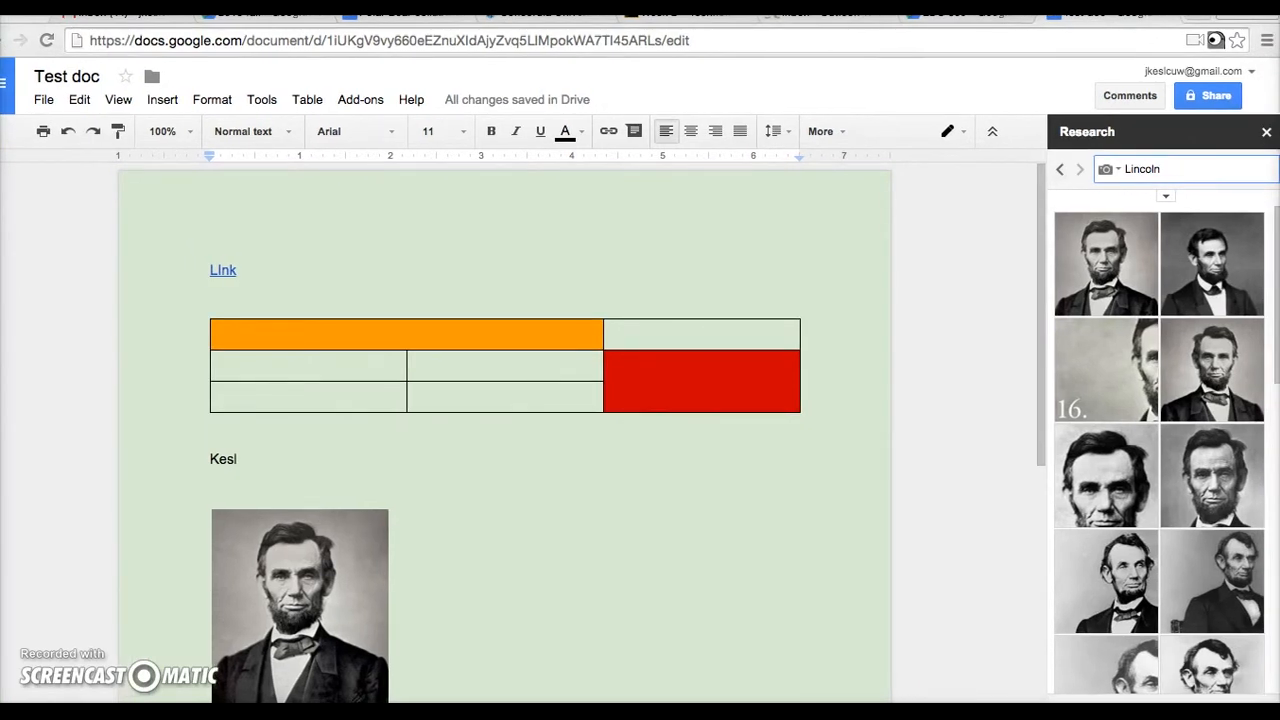
{"action": "left_click", "coordinate": [1267, 135]}
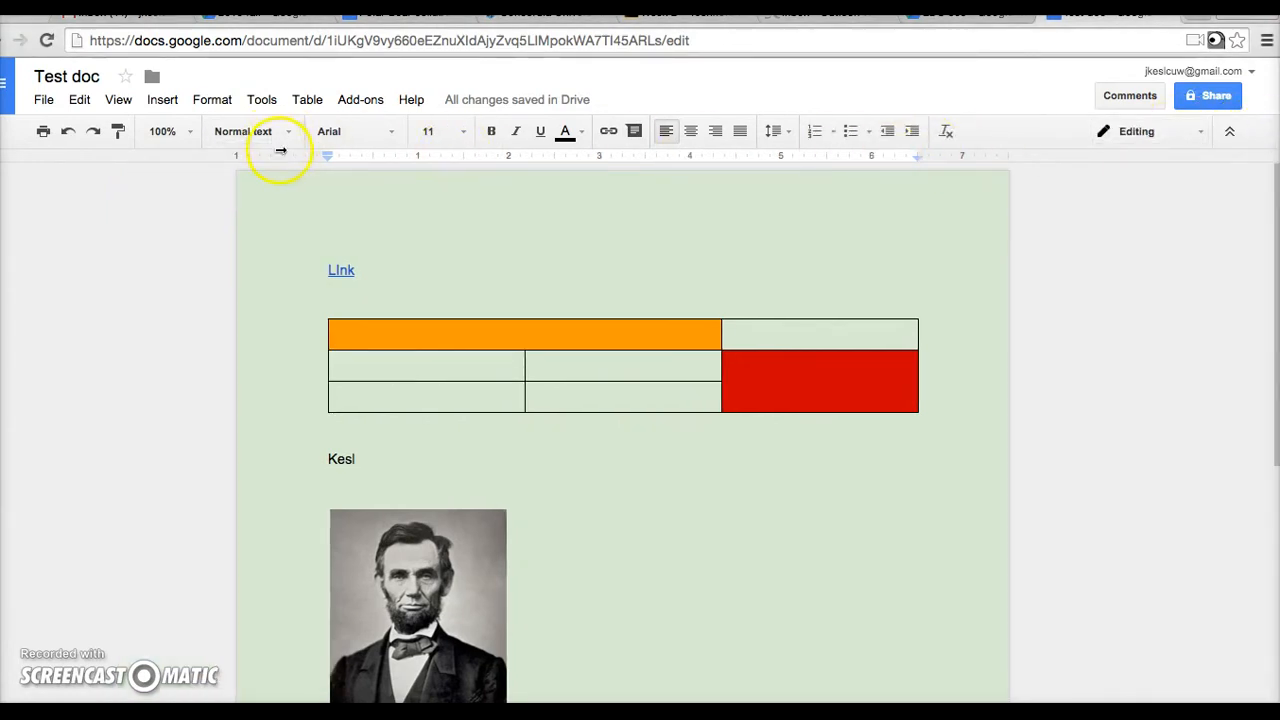
- Place the caret after the surname and start Tools > Voice typing listening for dictation
{"action": "left_click", "coordinate": [210, 100]}
{"action": "mouse_move", "coordinate": [255, 104]}
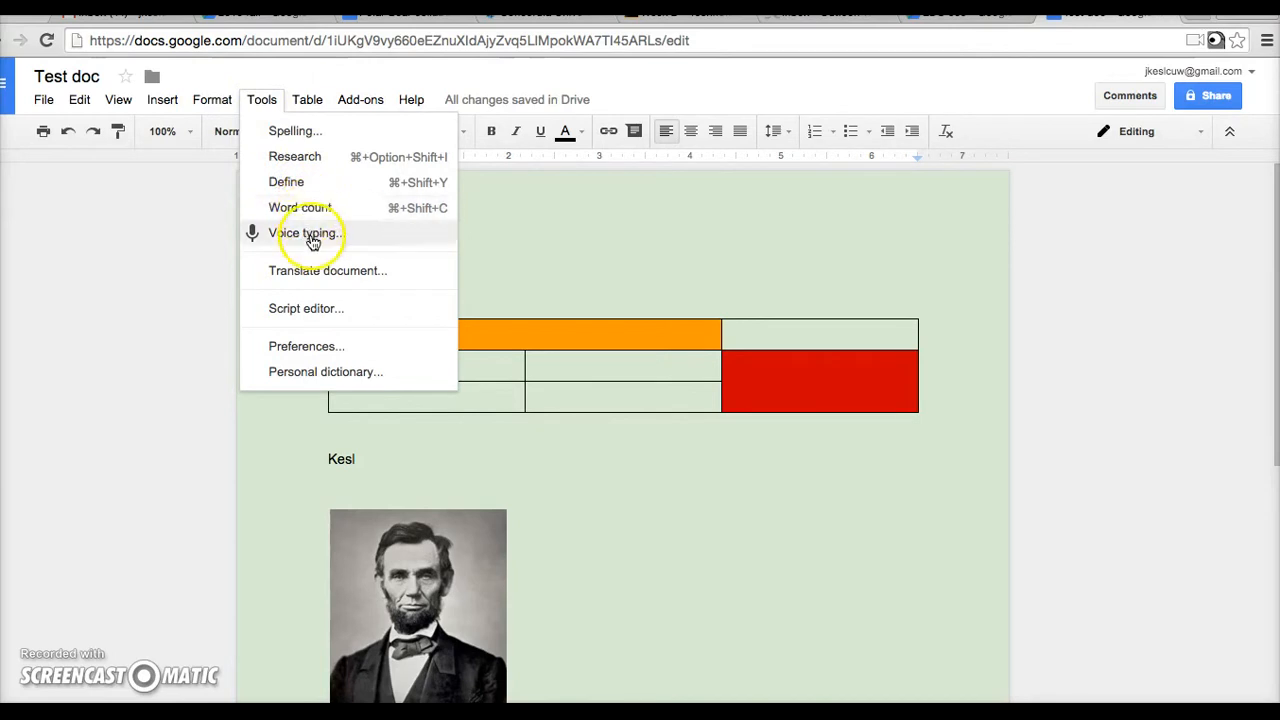
{"action": "left_click", "coordinate": [386, 455]}
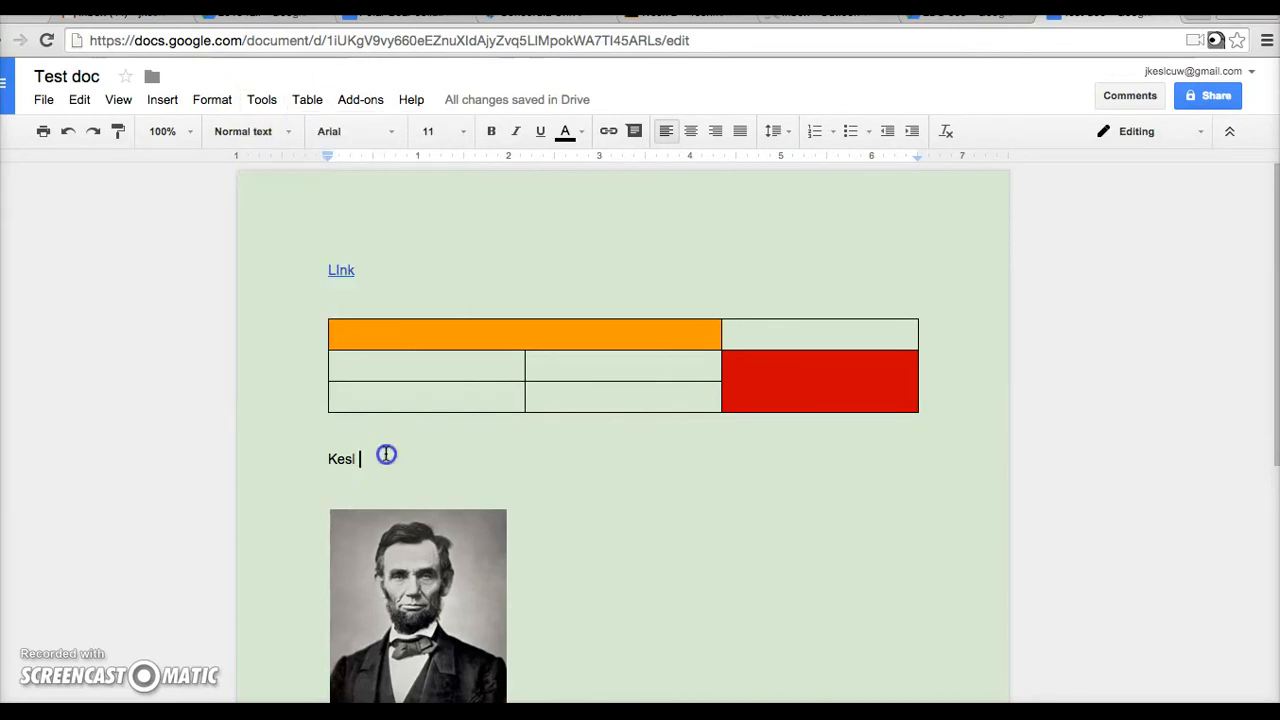
{"action": "left_click", "coordinate": [261, 99]}
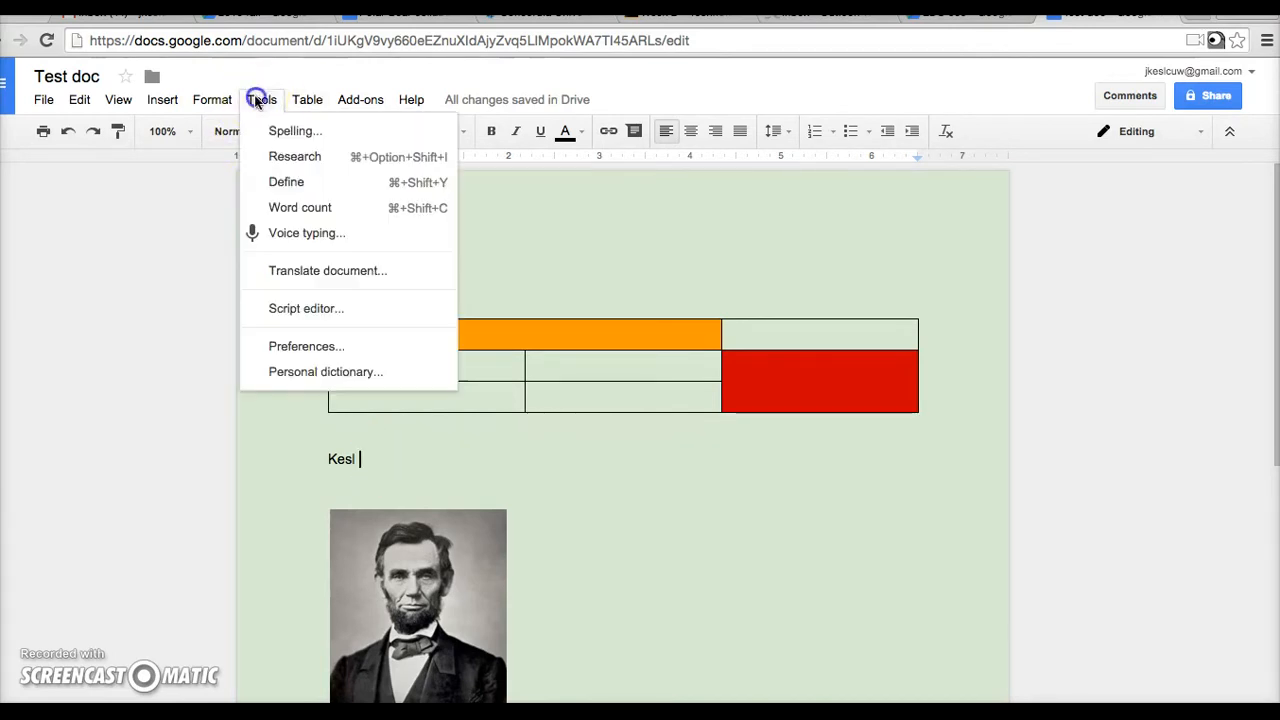
{"action": "left_click", "coordinate": [316, 236]}
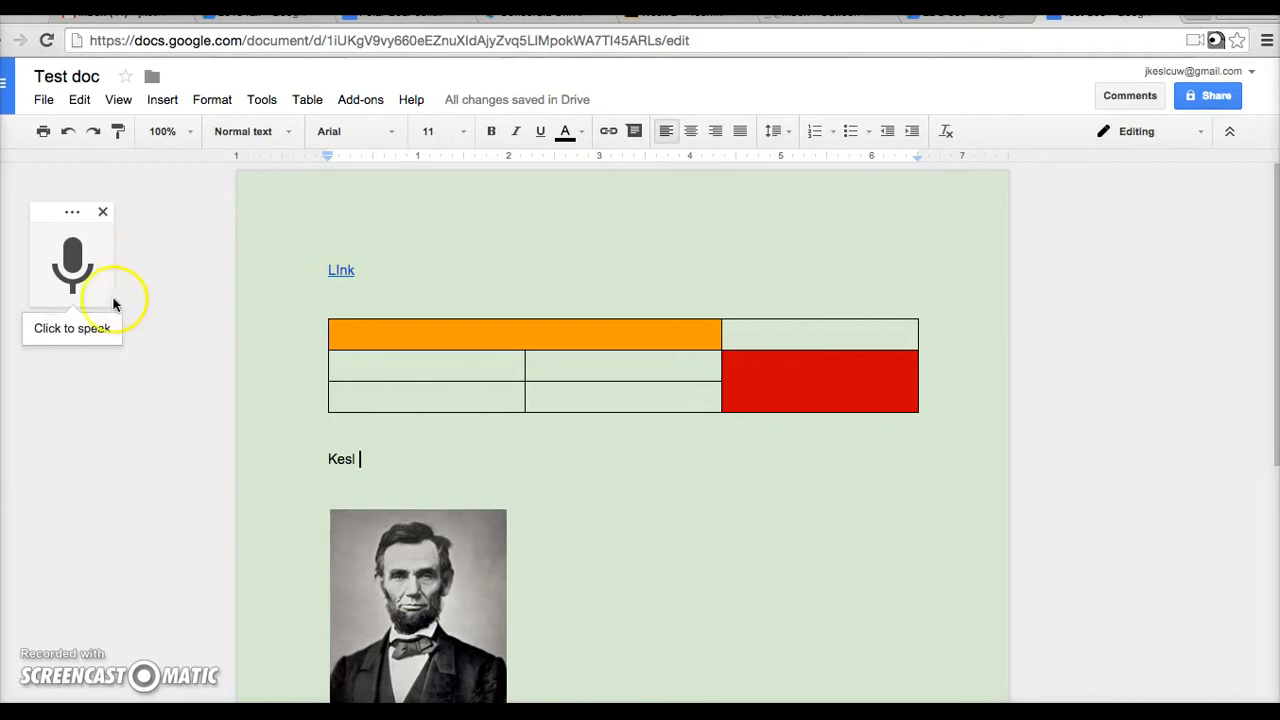
{"action": "left_click", "coordinate": [70, 337]}
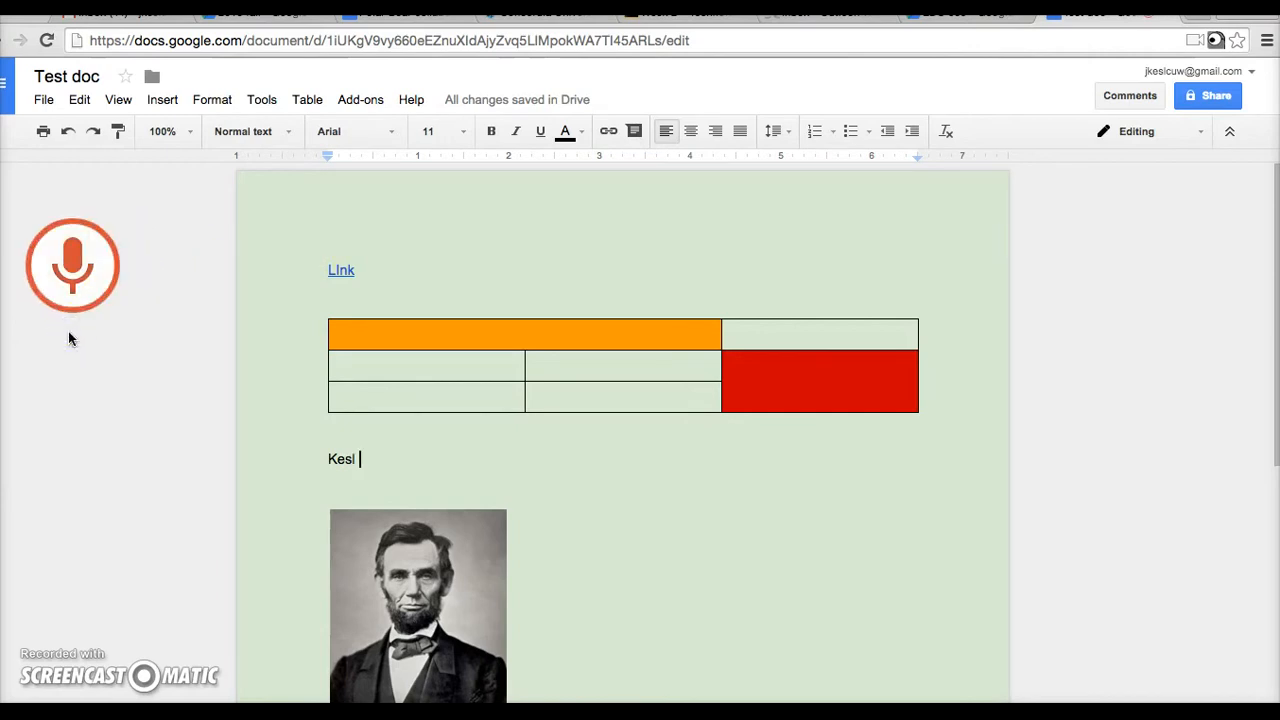